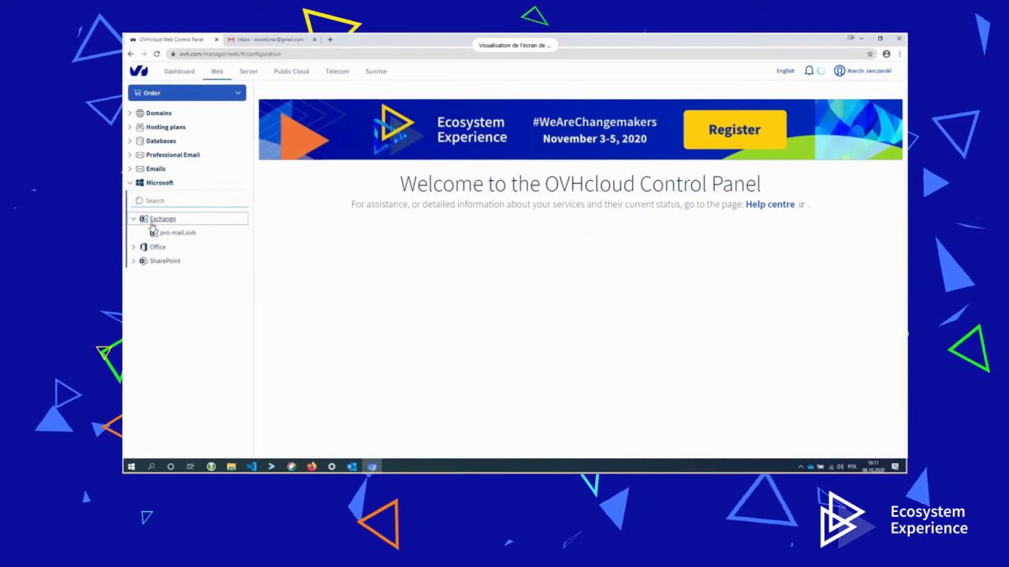
Open the pro-mail.ovh service under Microsoft > Exchange in the sidebar.
click(131, 116)
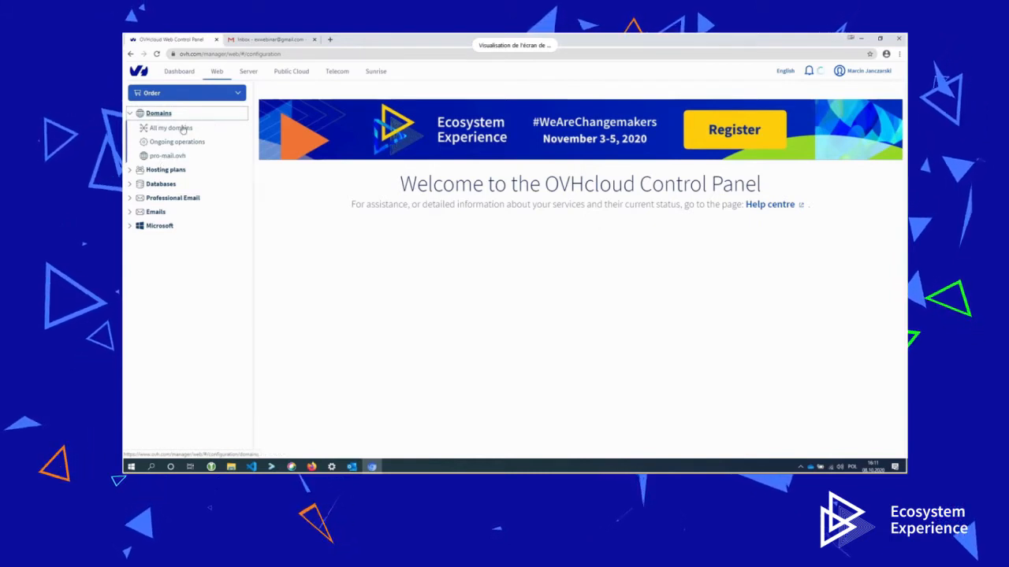
click(131, 227)
click(136, 221)
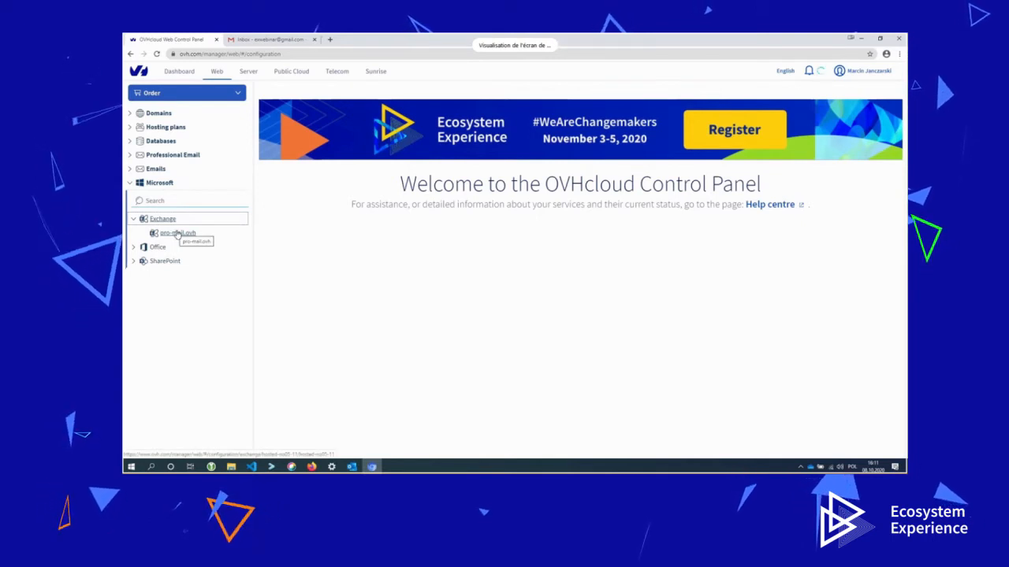
click(177, 233)
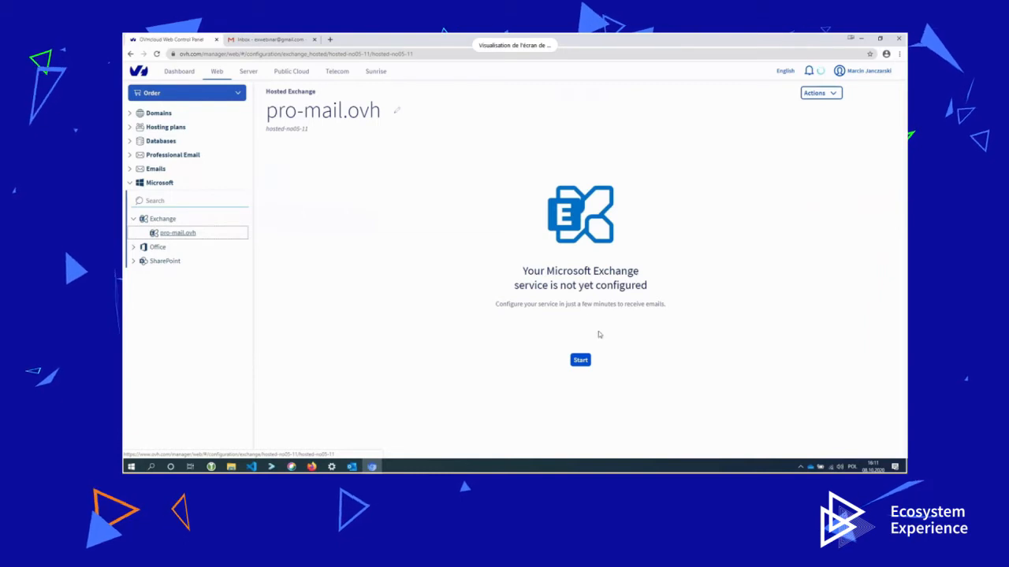
Start the Exchange setup and pick pro-mail.ovh as the domain to add.
click(587, 361)
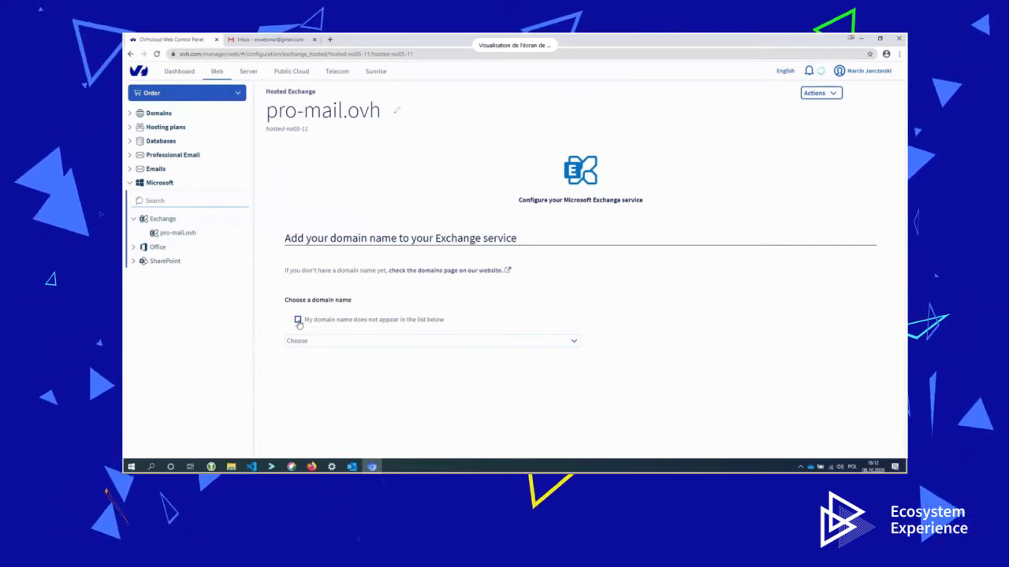
click(406, 344)
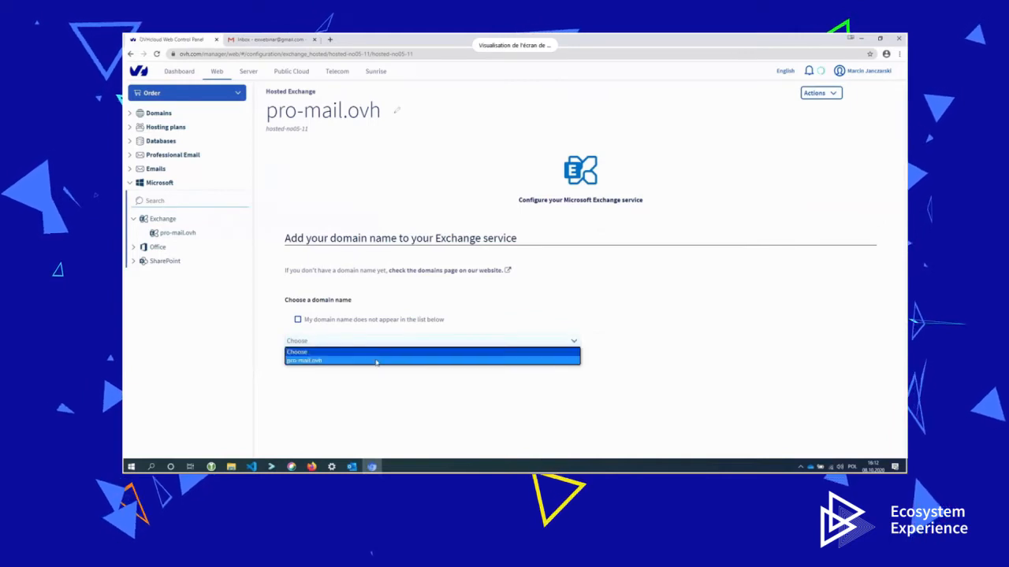
click(330, 361)
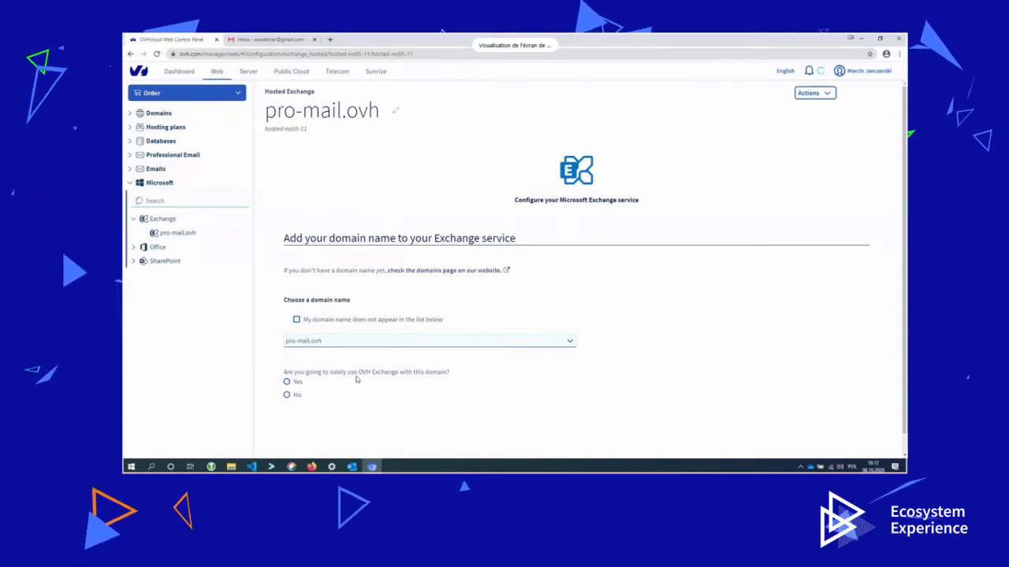
Add pro-mail.ovh for exclusive OVH Exchange use with automatic DNS zone configuration.
click(287, 382)
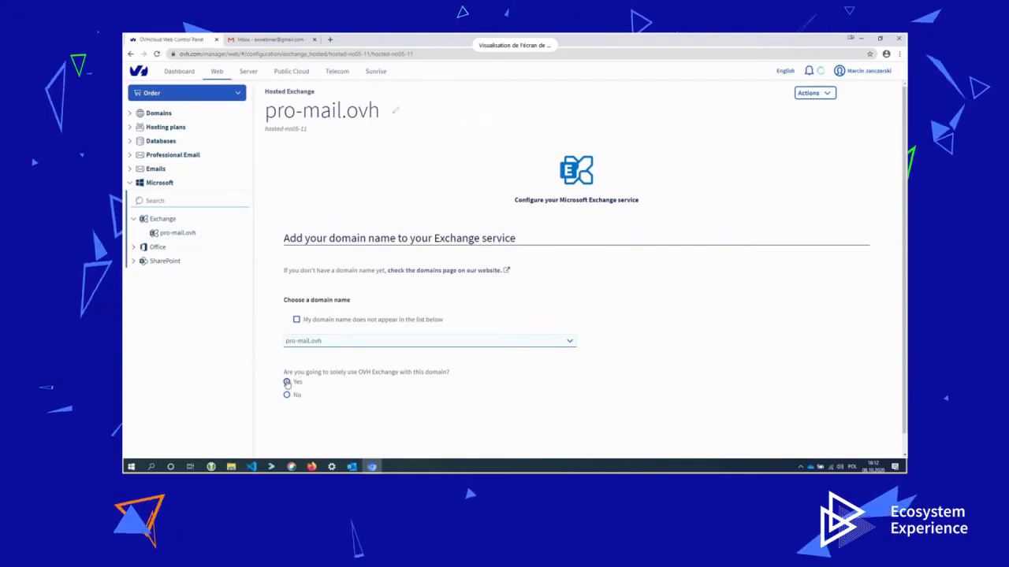
scroll(287, 384, down, 1)
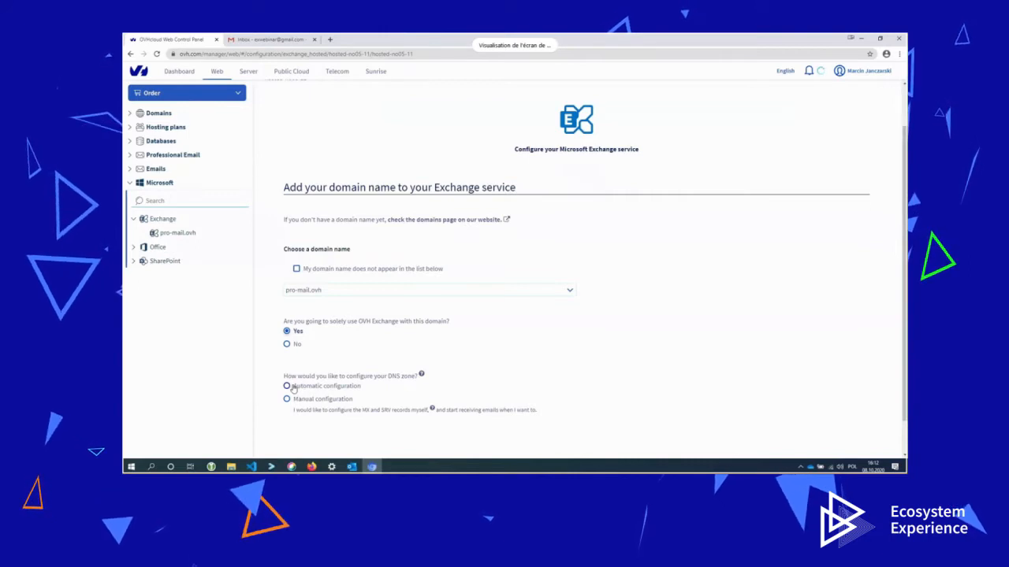
click(287, 386)
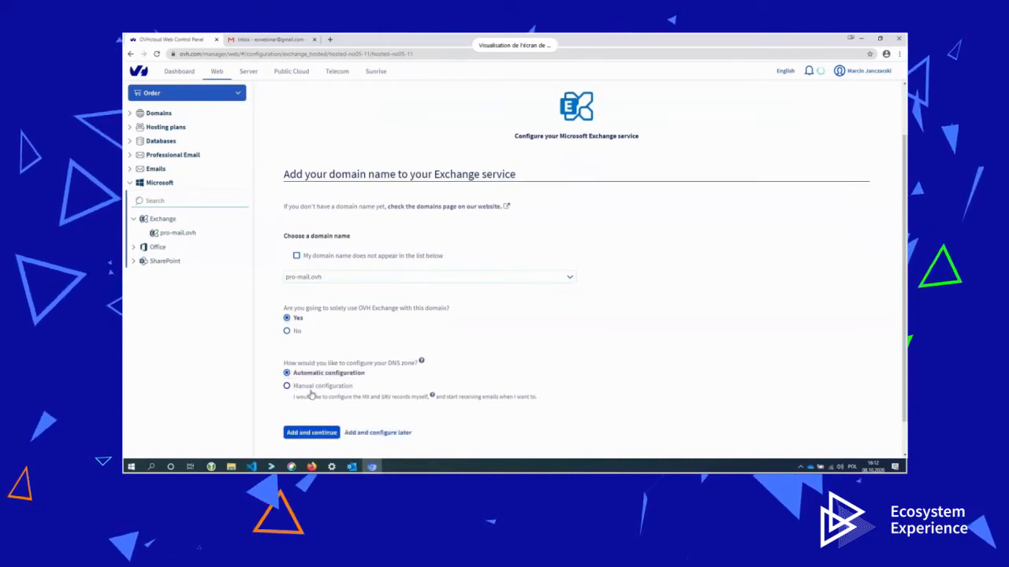
click(320, 434)
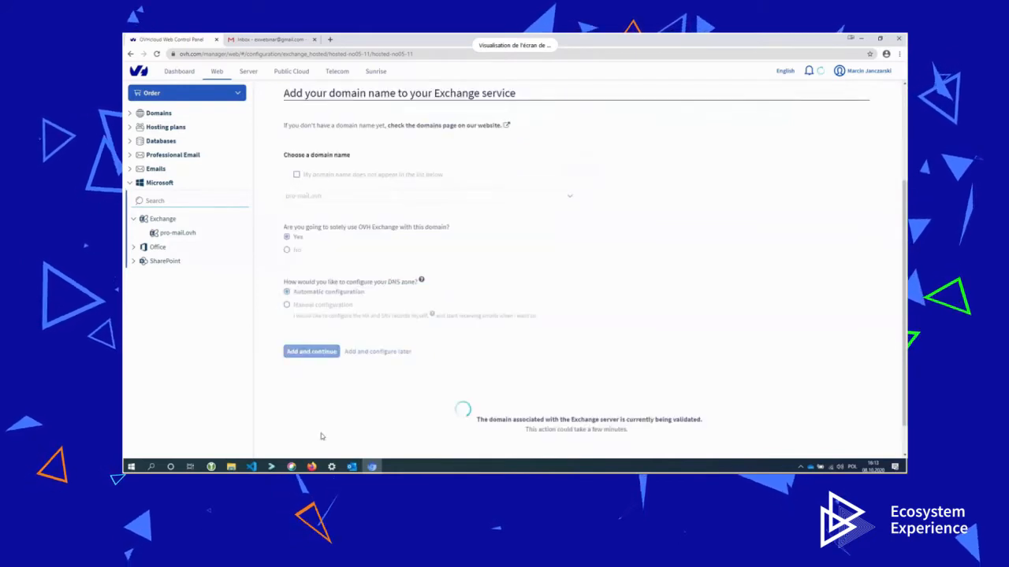
After validation, bring up the Customise an account form.
scroll(641, 204, down, 1)
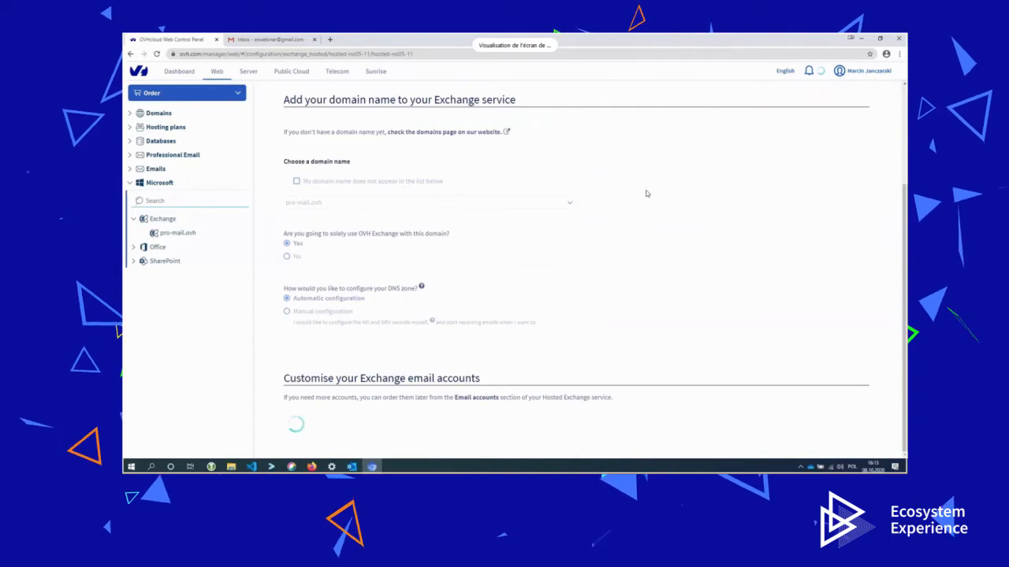
scroll(465, 426, down, 1)
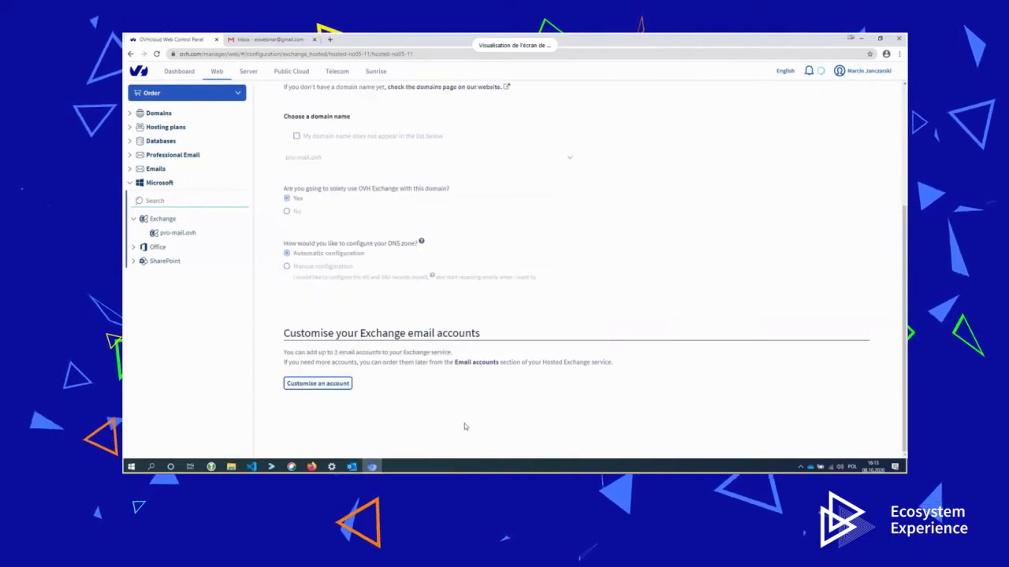
scroll(465, 425, up, 1)
scroll(438, 386, down, 1)
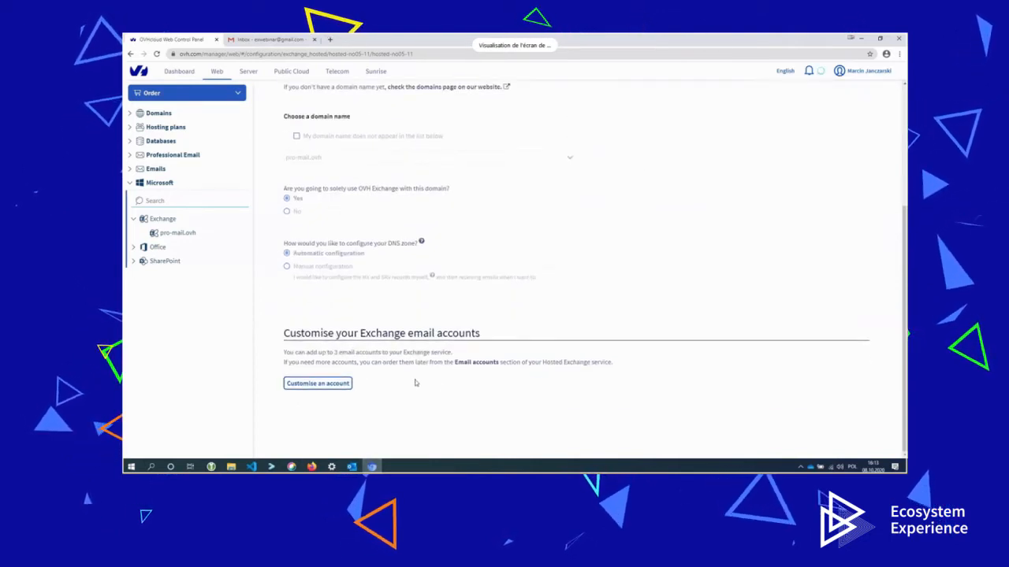
click(347, 386)
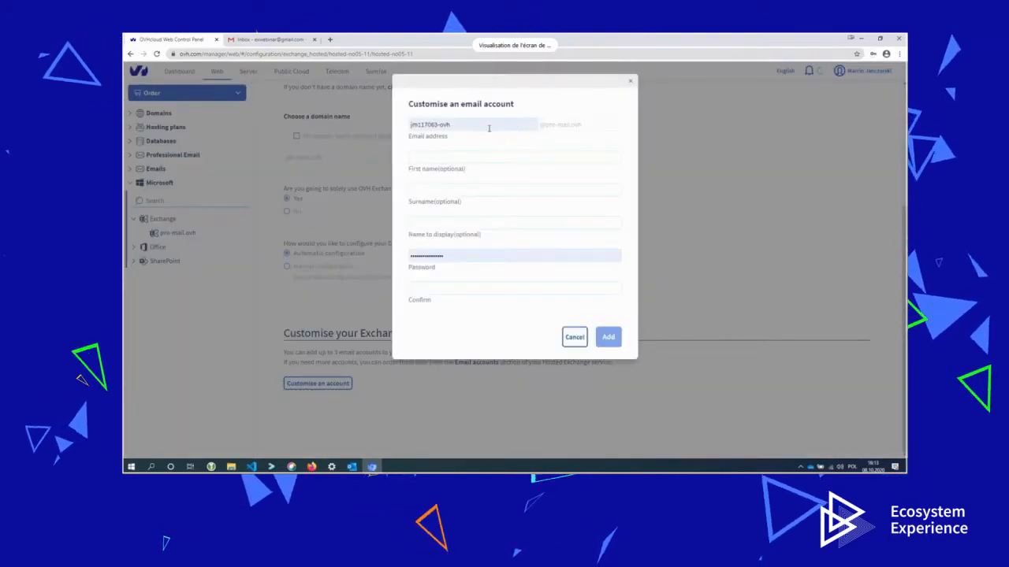
drag(467, 127, 385, 141)
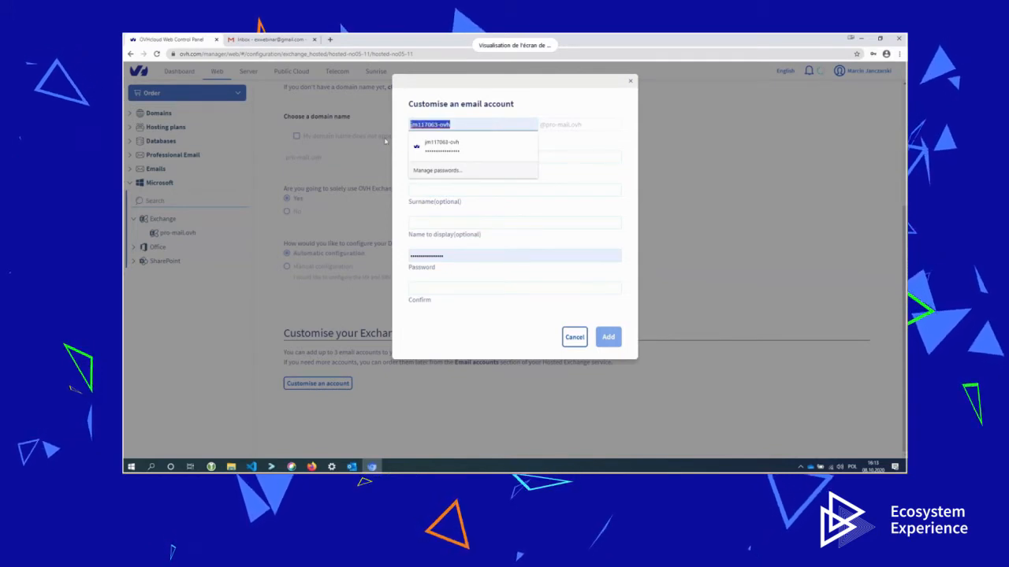
text(admin)
key(Tab)
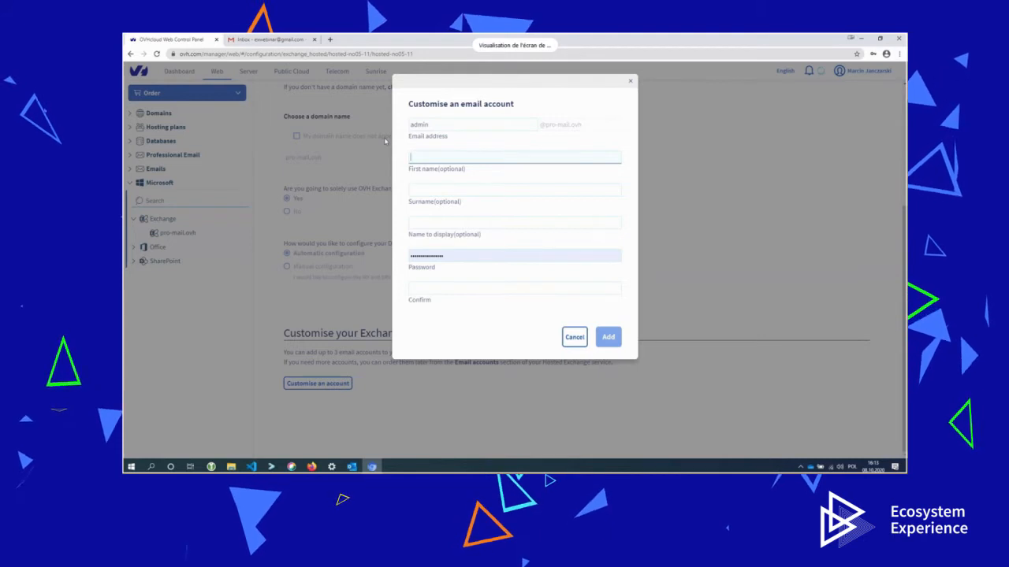
text(Marcin)
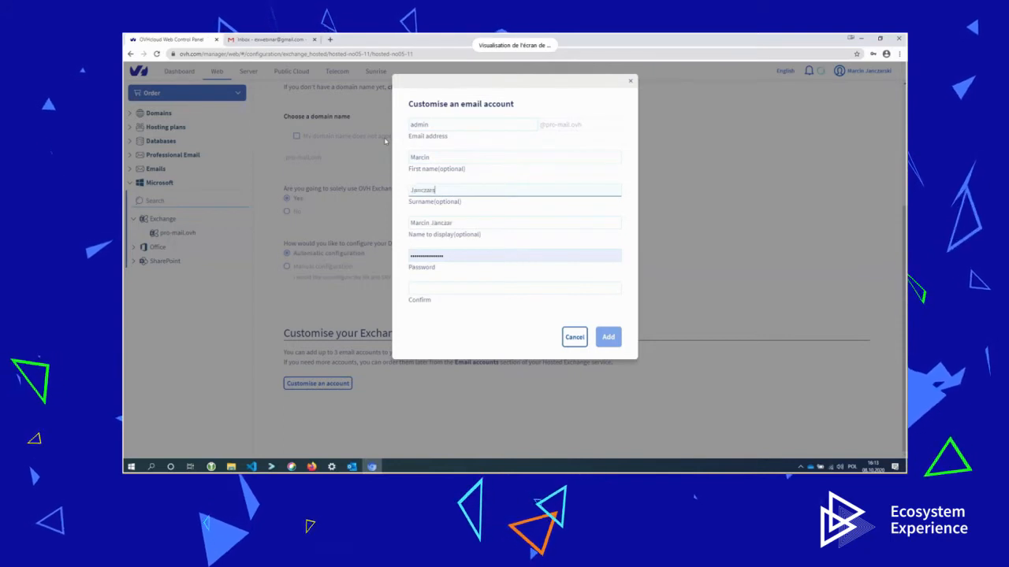
Enter and confirm the account password, then add the admin account.
click(453, 256)
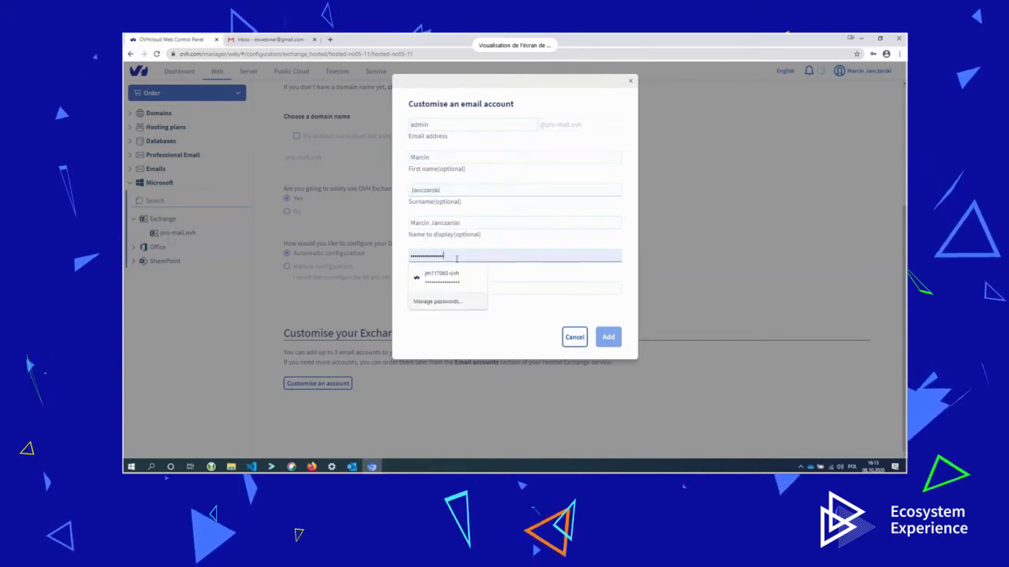
key(BackSpace)
key(BackSpace)
key(BackSpace)
key(BackSpace)
key(BackSpace)
key(BackSpace)
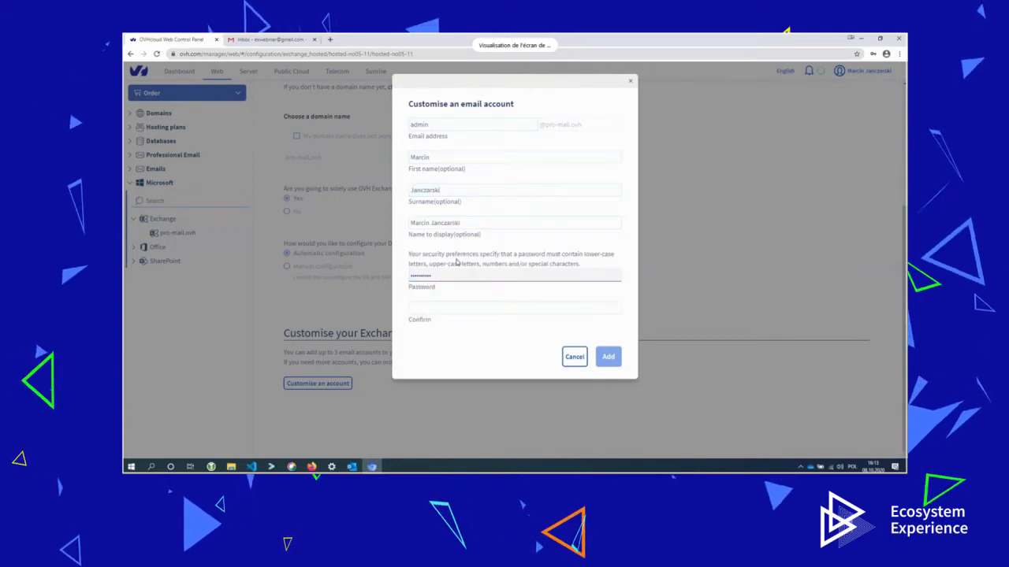
key(BackSpace)
key(BackSpace)
key(BackSpace)
key(BackSpace)
key(BackSpace)
key(BackSpace)
key(BackSpace)
key(BackSpace)
key(BackSpace)
key(BackSpace)
text(••)
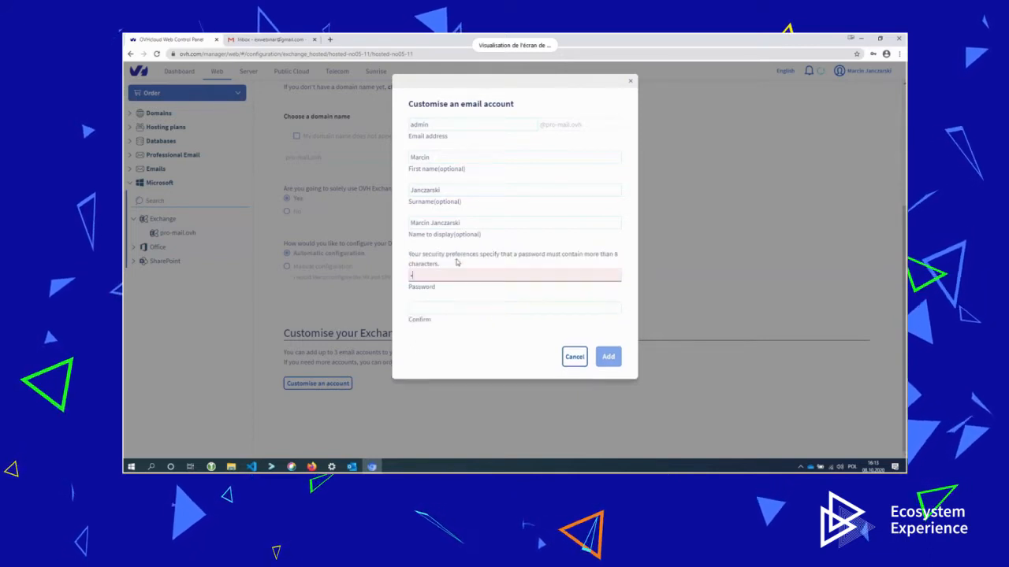
text(••••••)
key(Tab)
text(•)
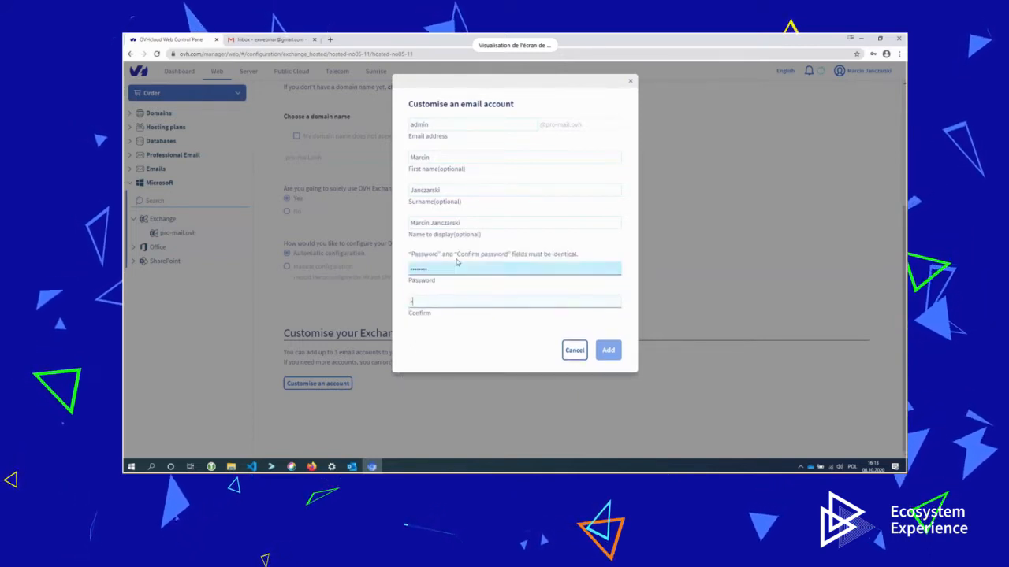
text(•••••••)
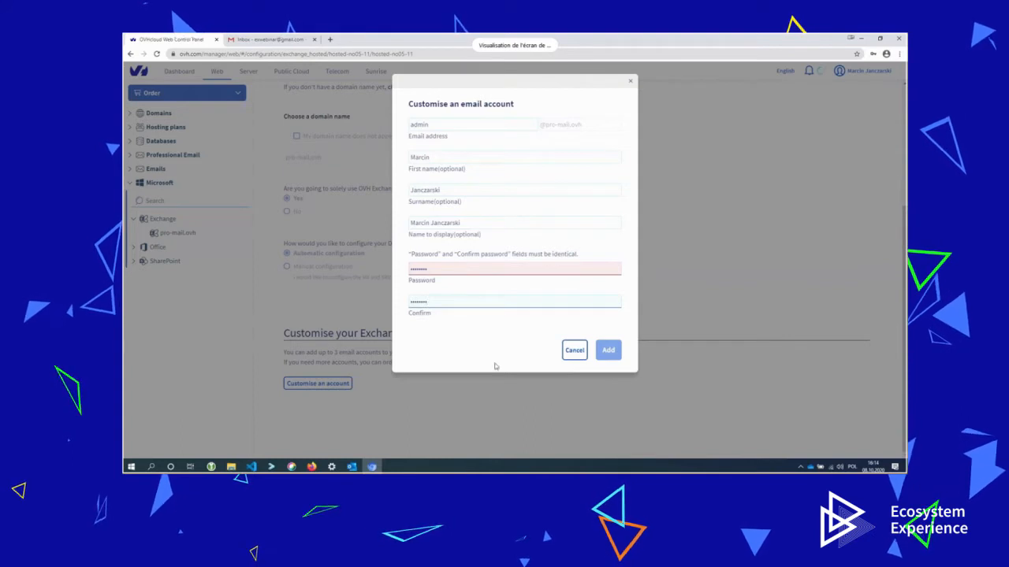
click(525, 269)
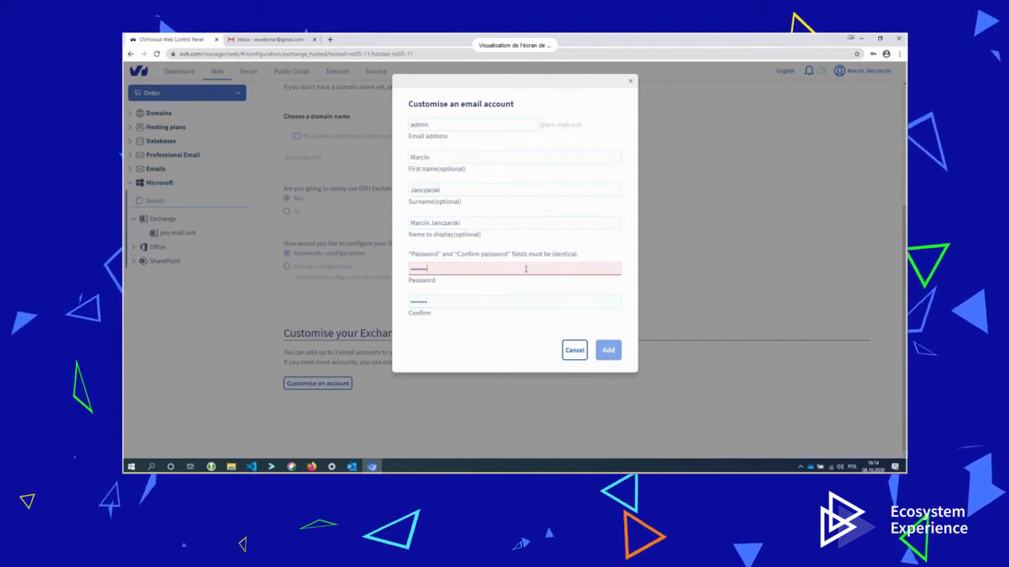
key(BackSpace)
key(BackSpace)
key(BackSpace)
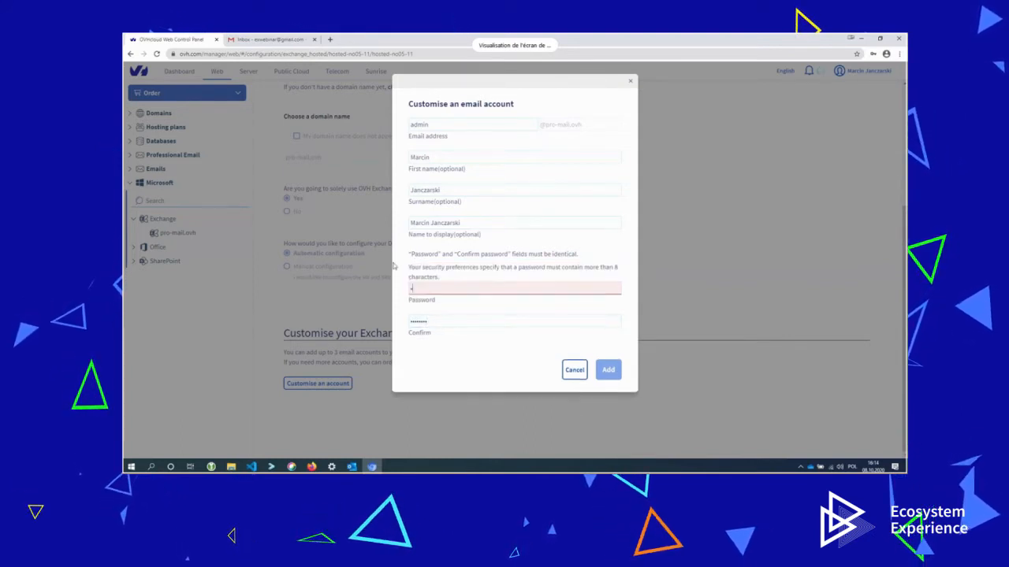
text(•••)
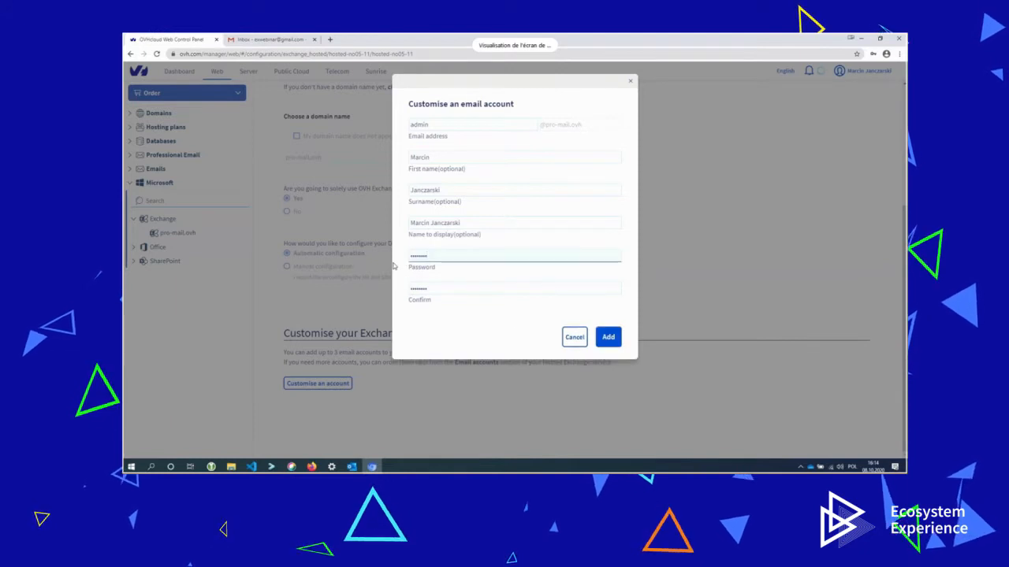
click(609, 338)
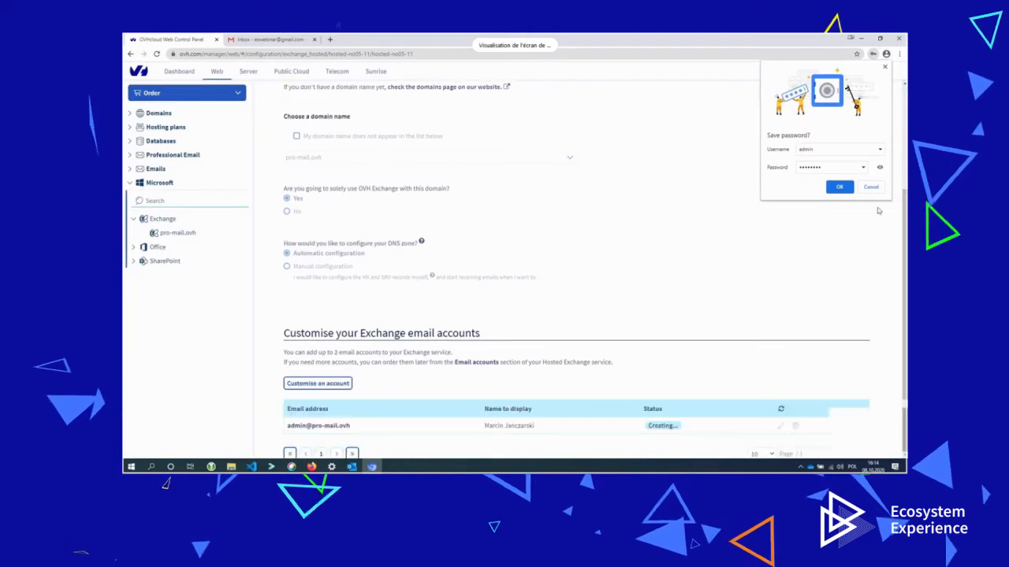
Complete the Exchange configuration and accept the configuration summary.
click(871, 187)
scroll(621, 351, down, 2)
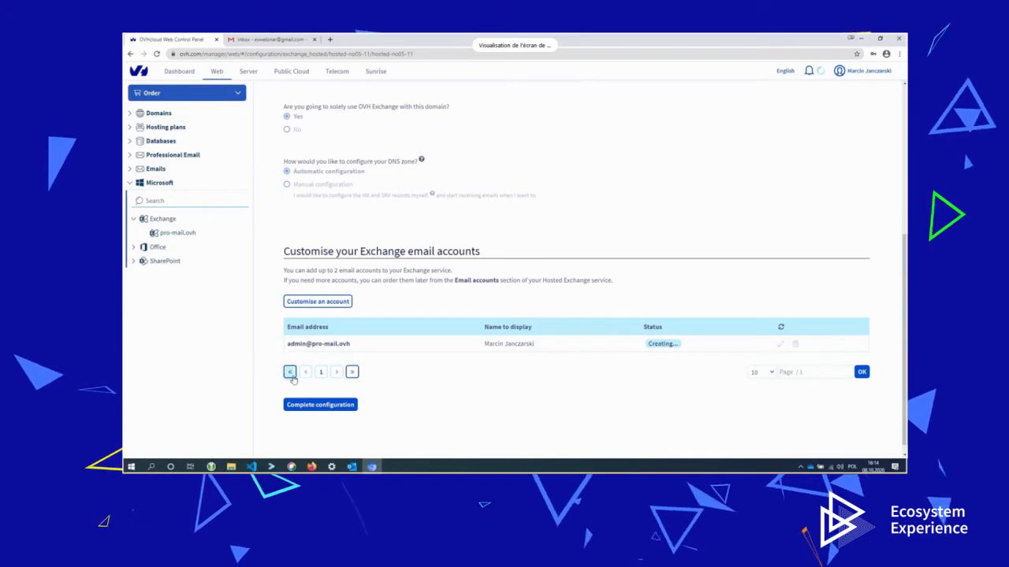
click(312, 405)
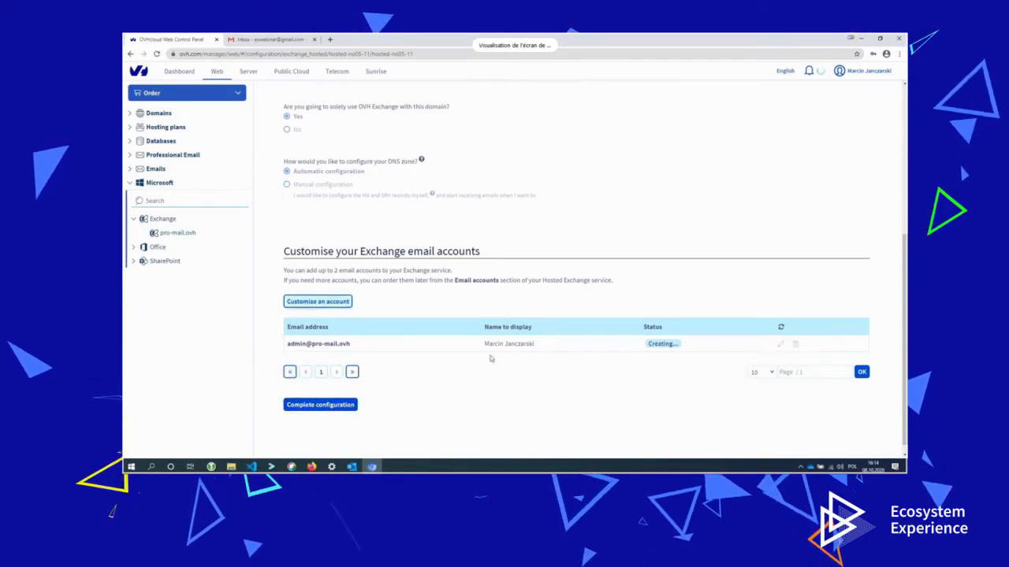
click(335, 408)
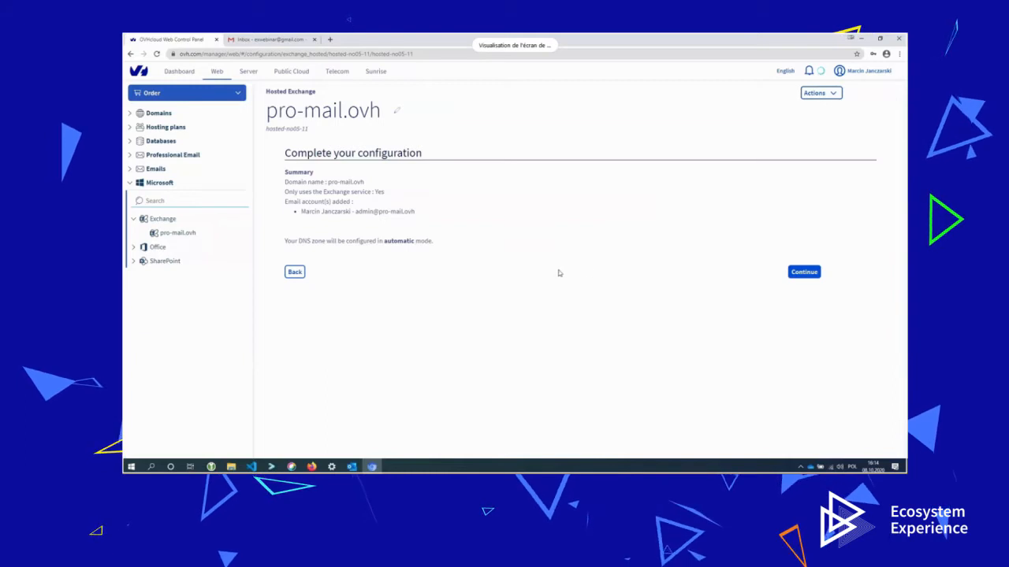
click(804, 272)
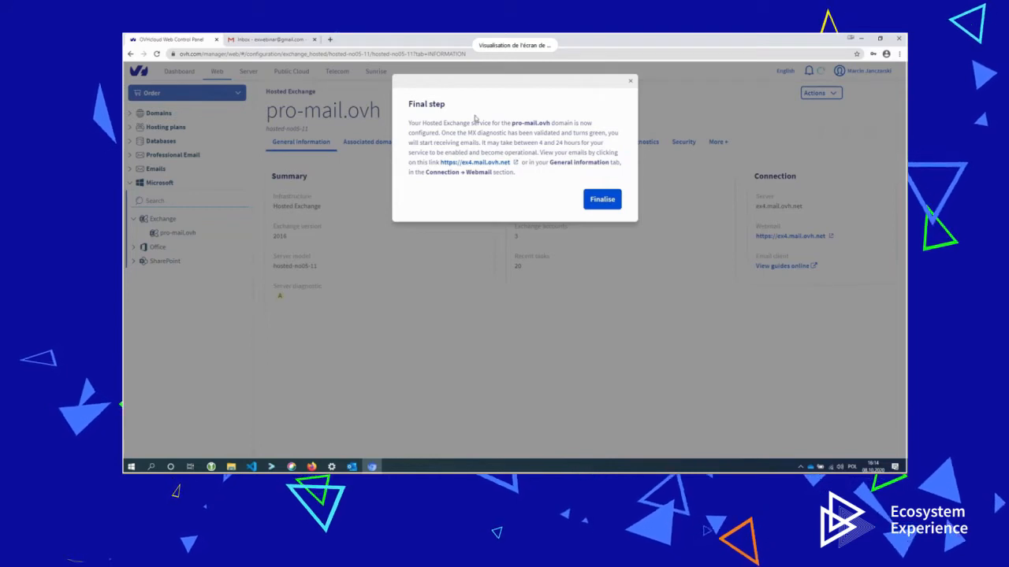
Open the webmail link in a new tab and finalise the setup.
right_click(489, 165)
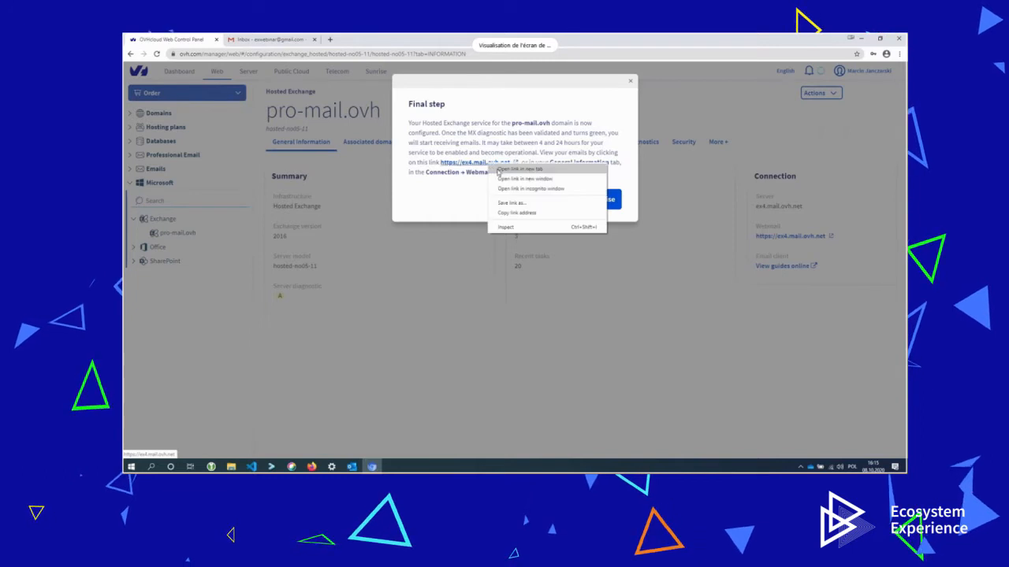
click(513, 171)
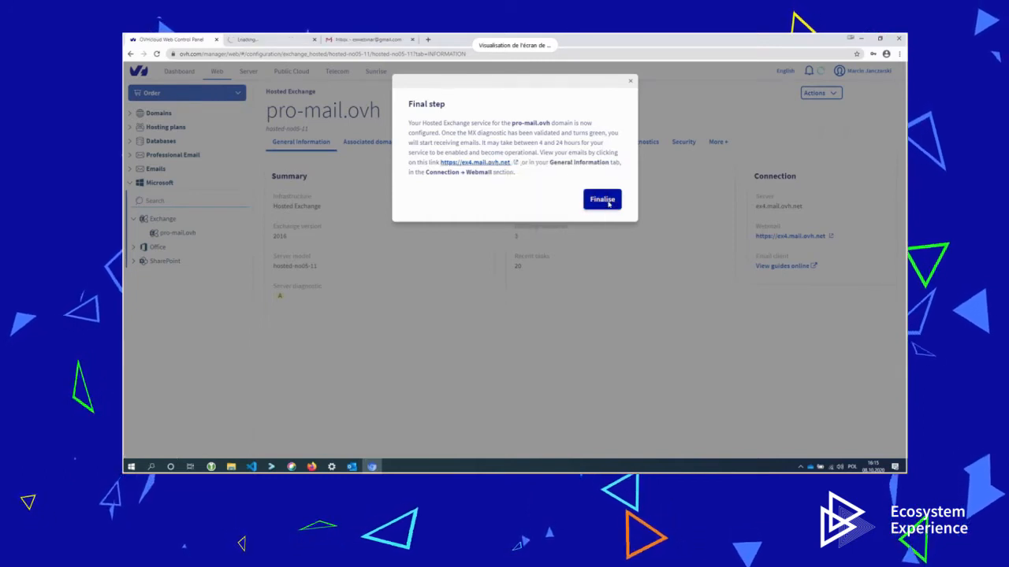
click(602, 199)
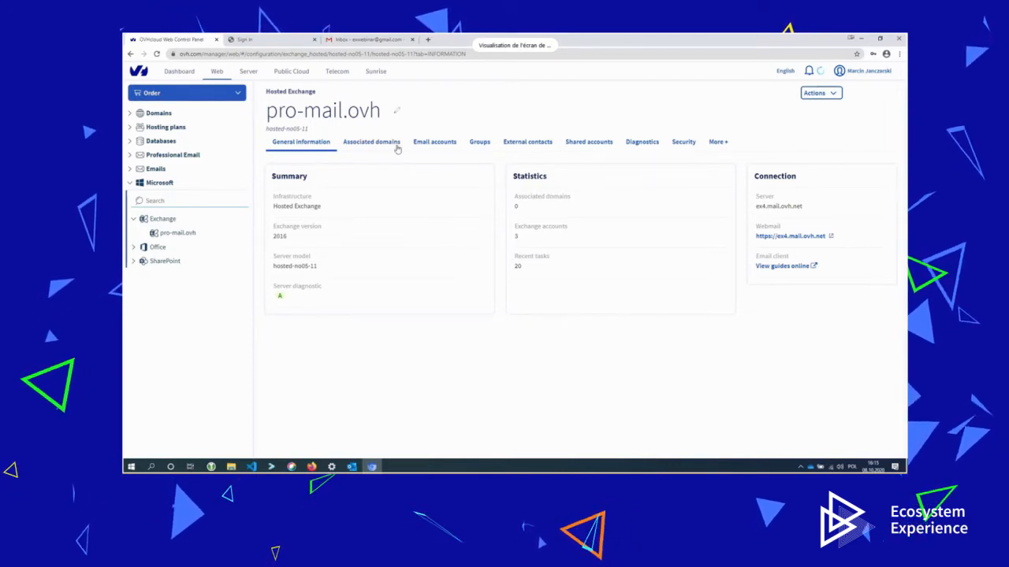
Check the pending password change task in Recent tasks, then view the Email accounts list.
click(718, 144)
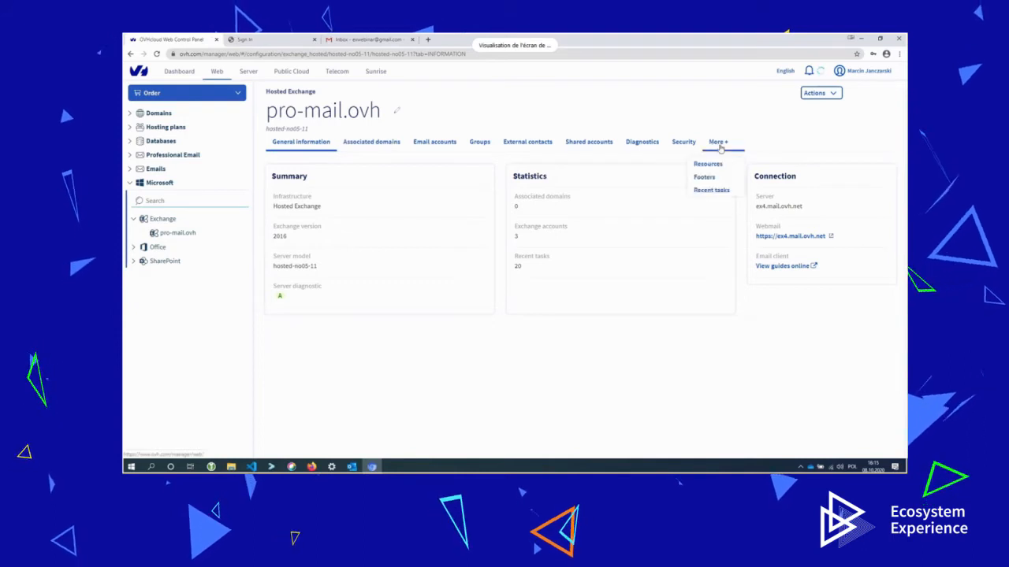
click(712, 190)
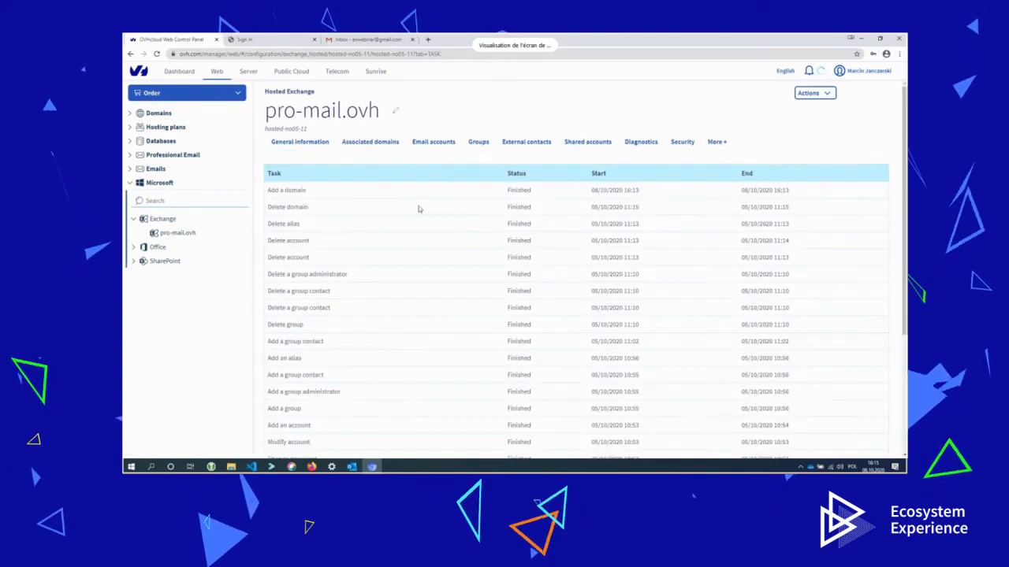
scroll(419, 209, down, 5)
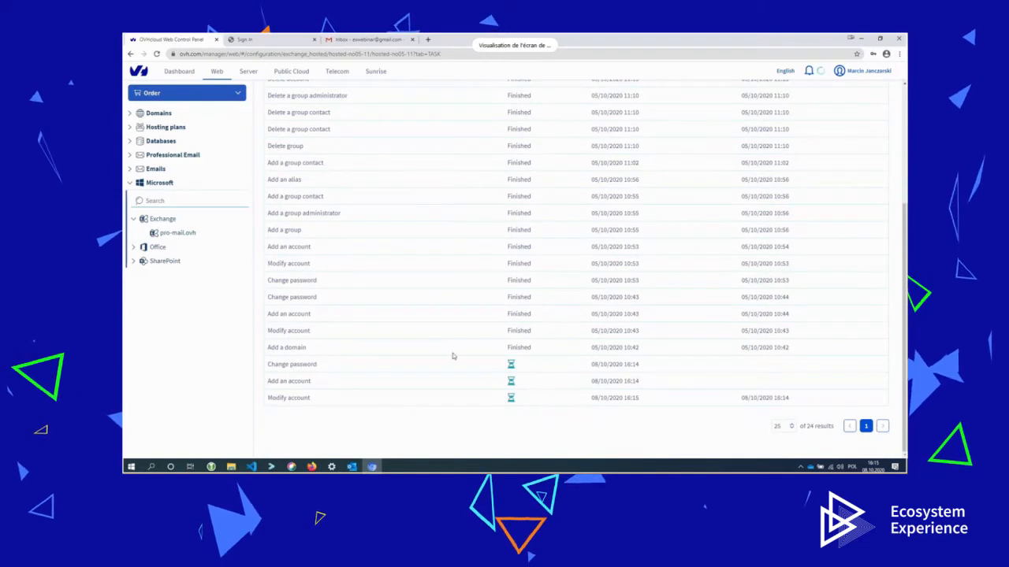
drag(339, 367, 280, 398)
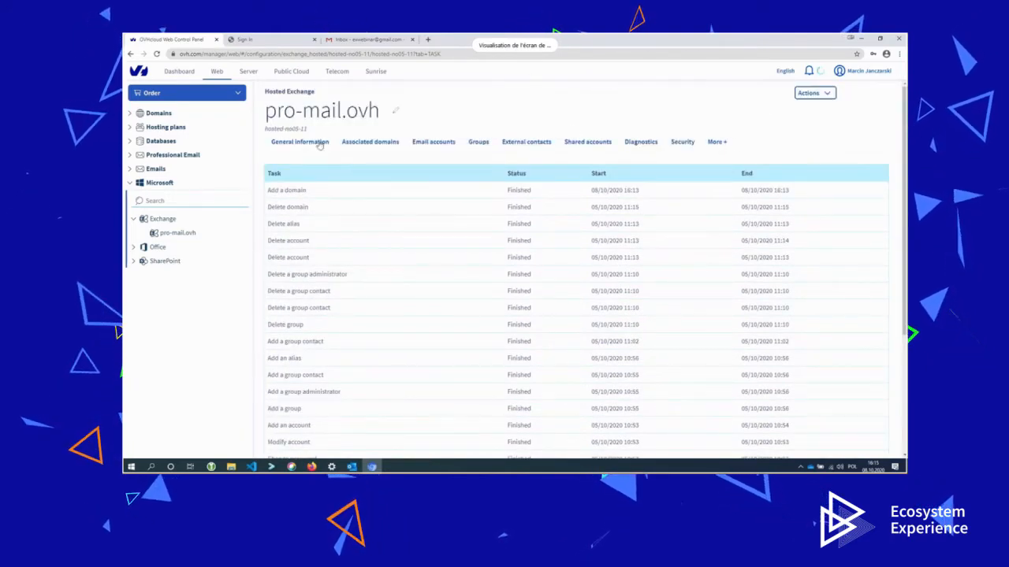
click(436, 148)
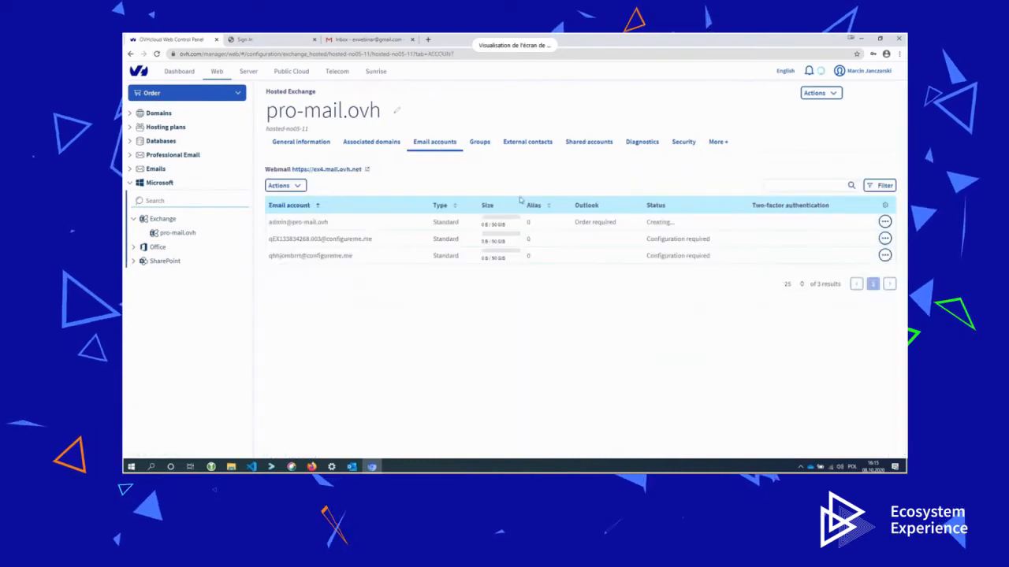
drag(678, 271, 649, 270)
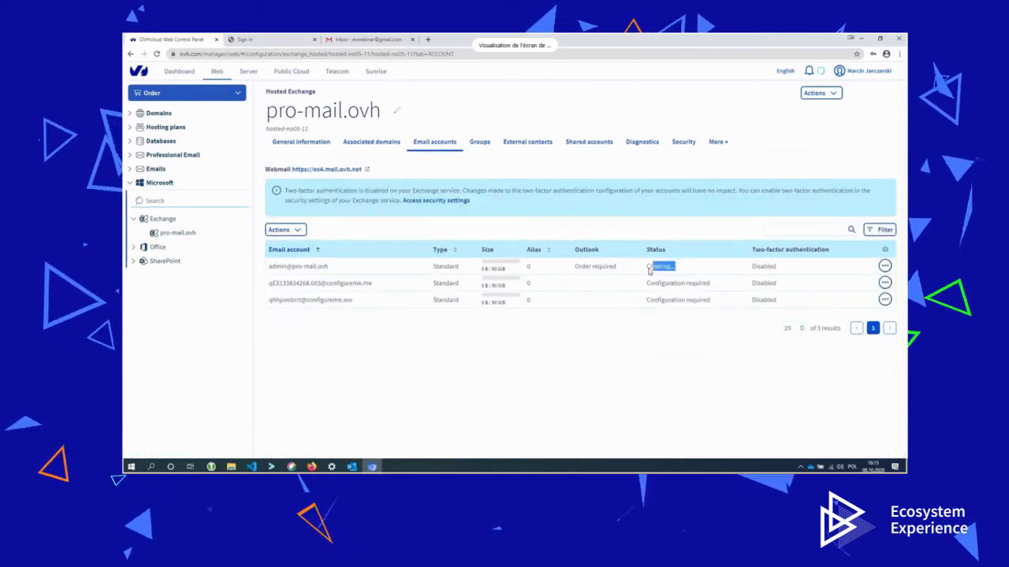
drag(327, 266, 268, 269)
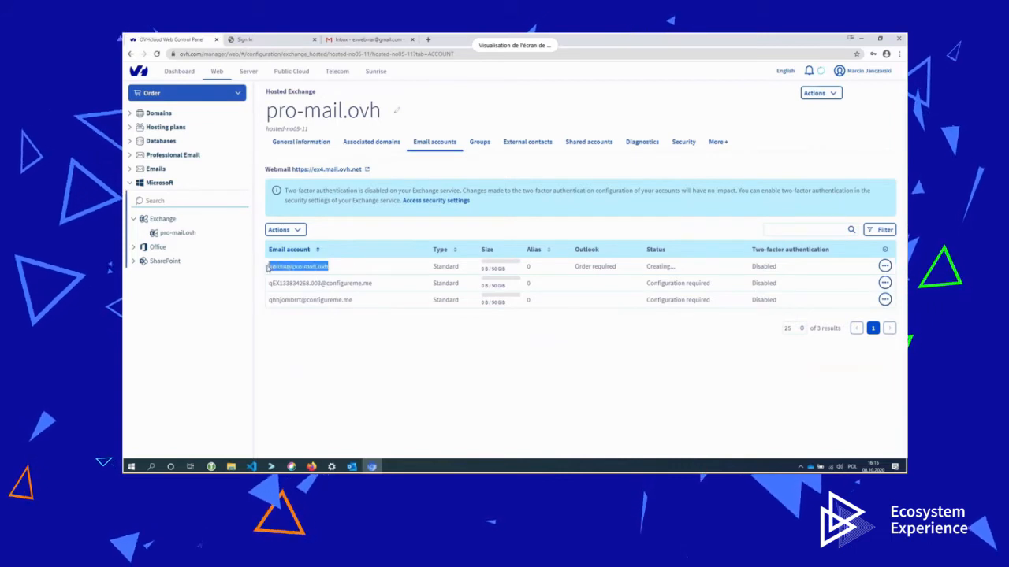
click(340, 41)
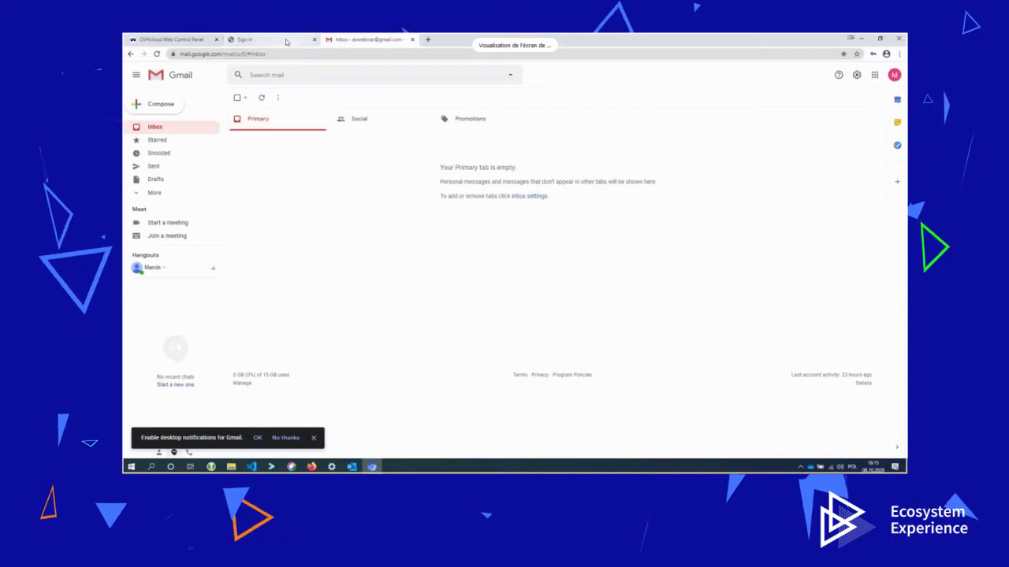
Sign in to Outlook Web App with the admin mailbox password.
click(293, 39)
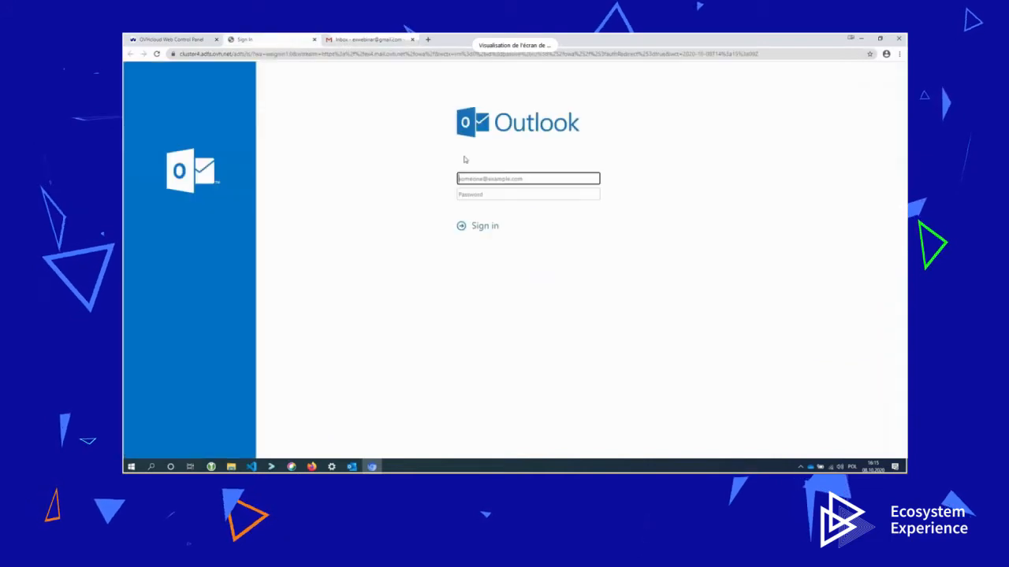
click(507, 195)
text(•)
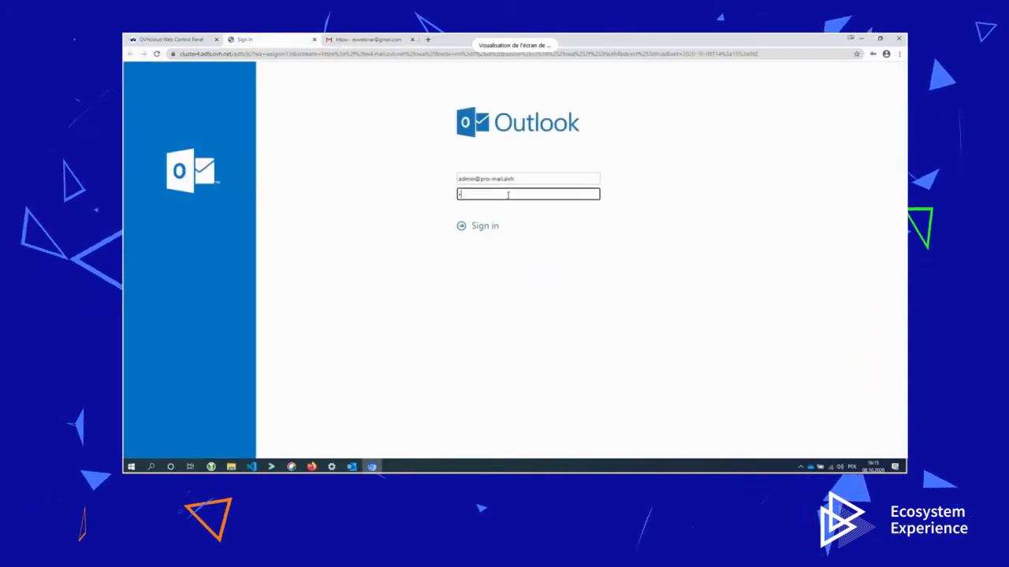
text(••••••)
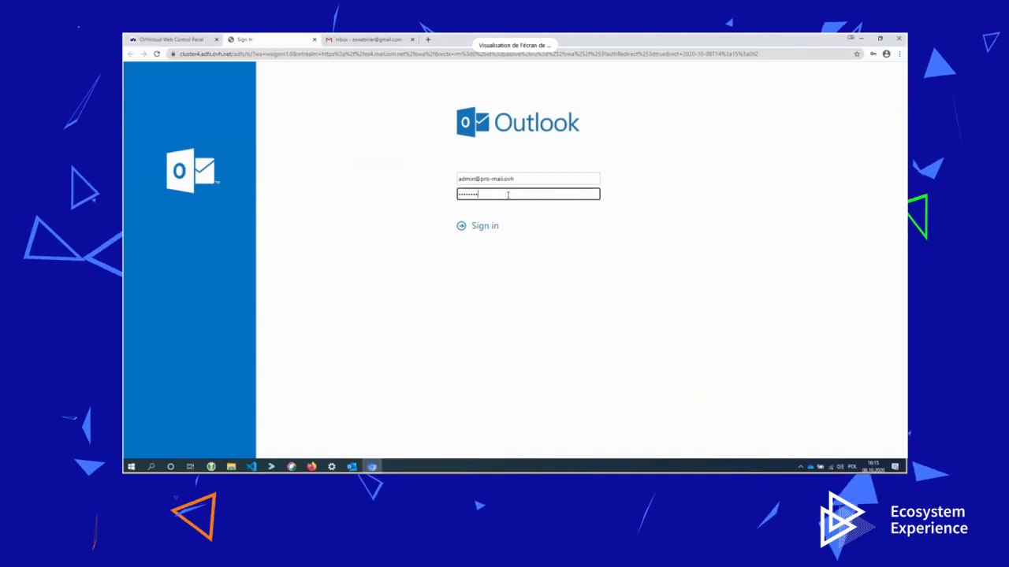
click(477, 227)
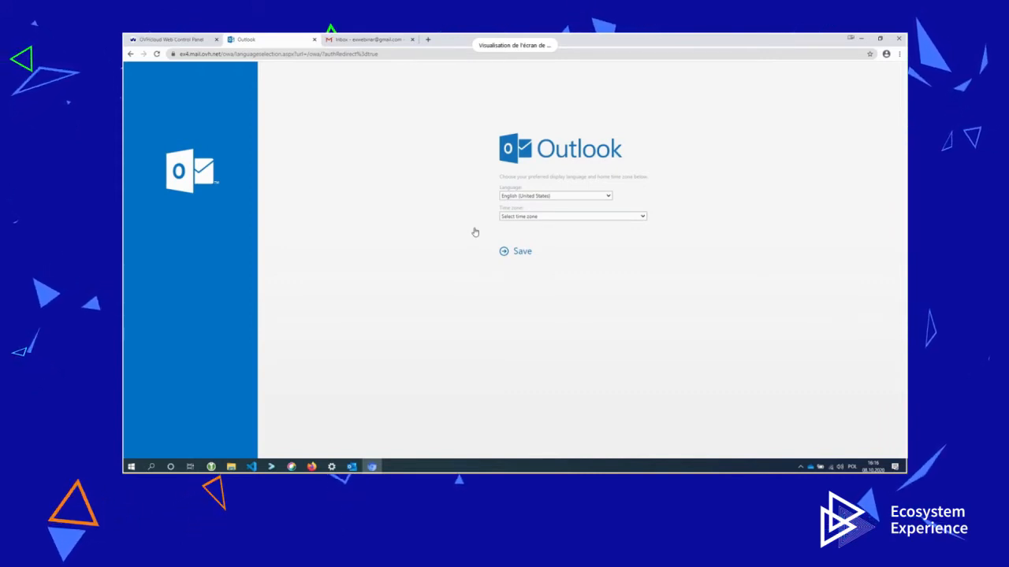
Set the time zone to UTC+01:00 Brussels/Paris and save the settings.
click(567, 218)
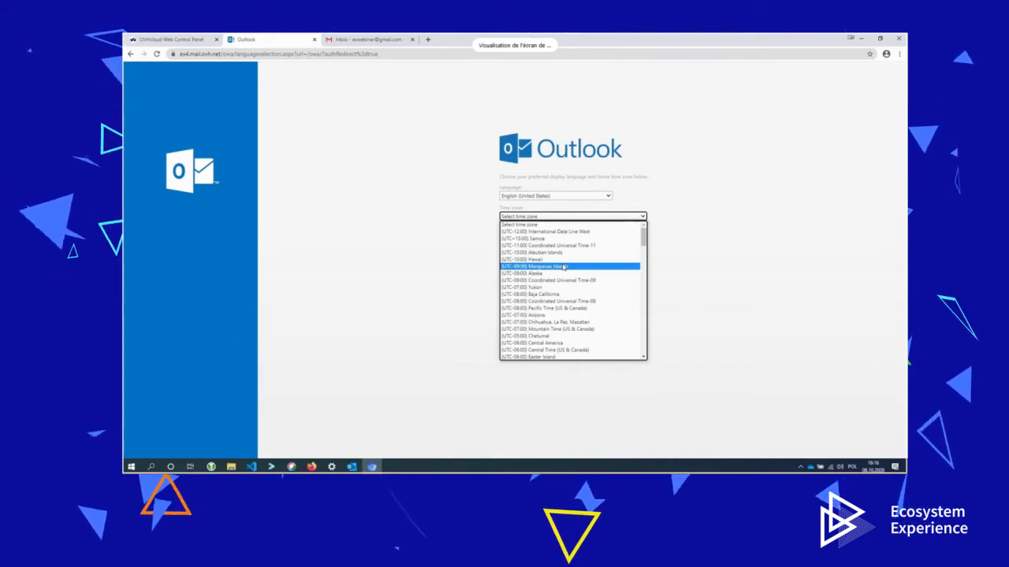
scroll(564, 267, down, 8)
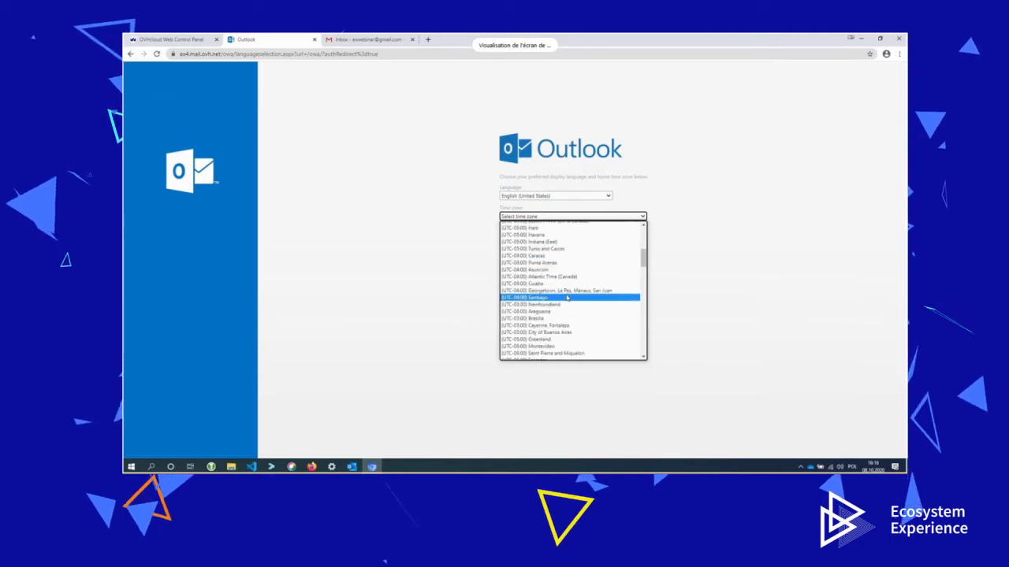
scroll(566, 298, down, 6)
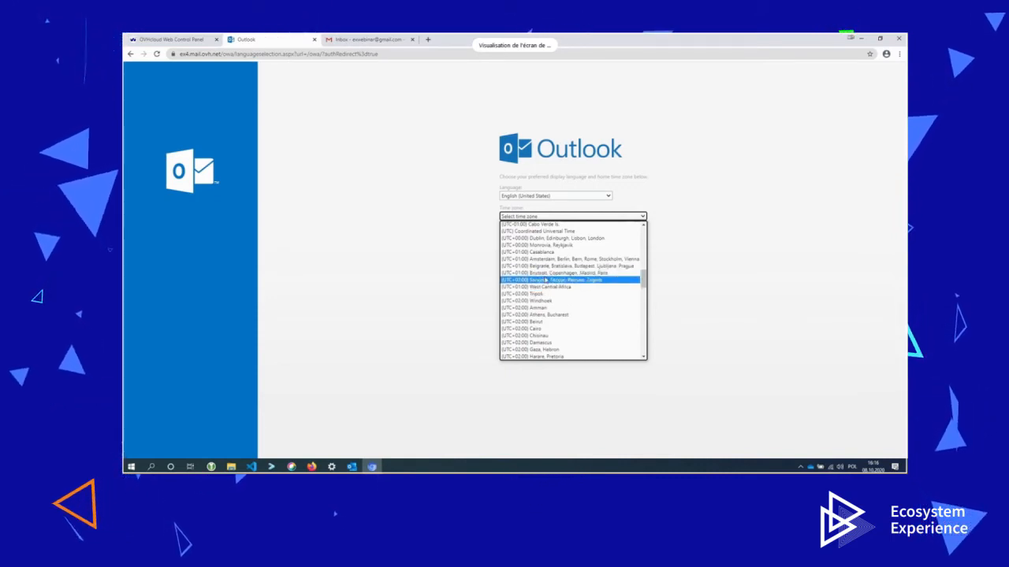
click(543, 273)
click(517, 251)
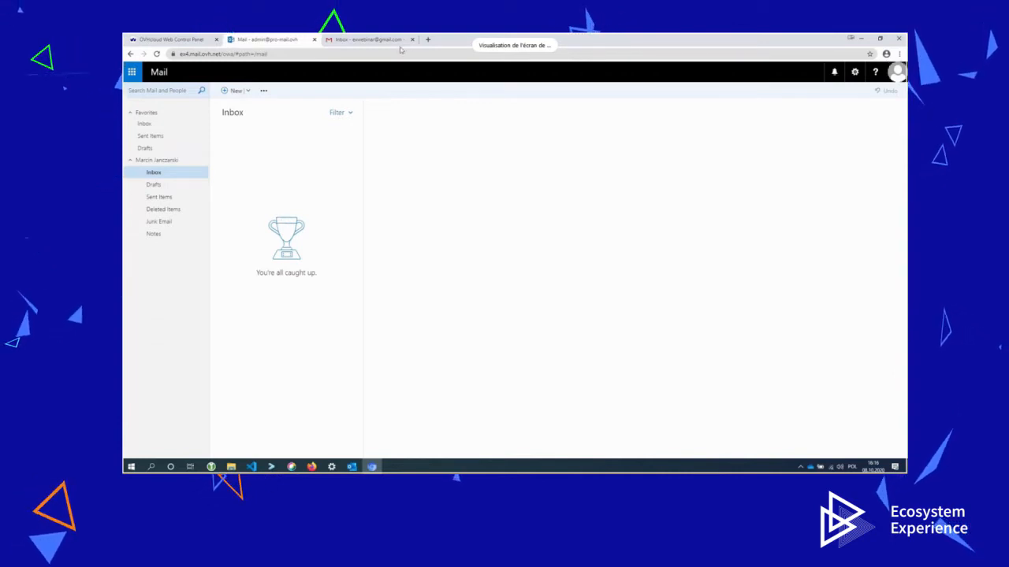
Look up the Gmail account address in the Google account details.
click(370, 39)
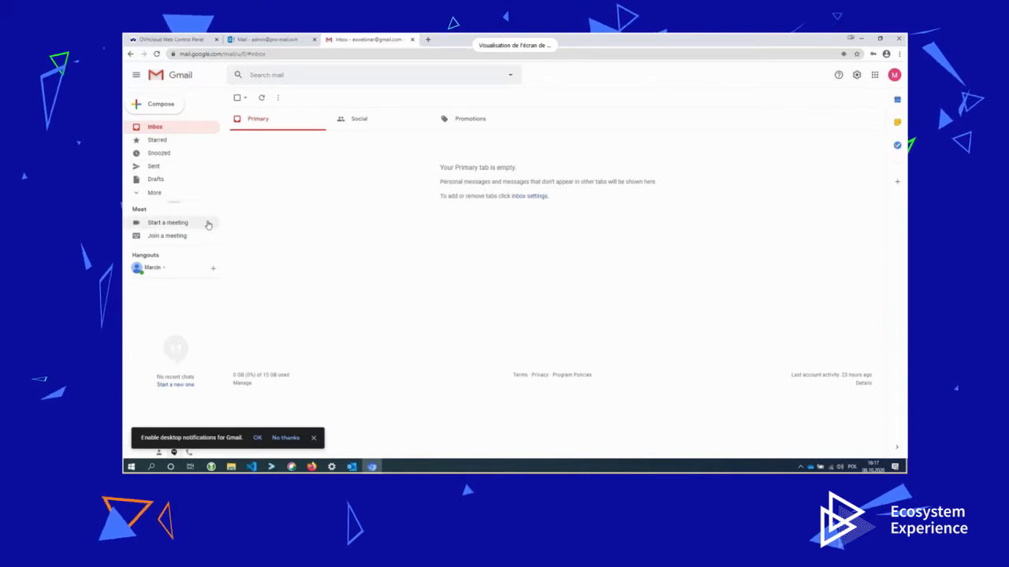
click(894, 76)
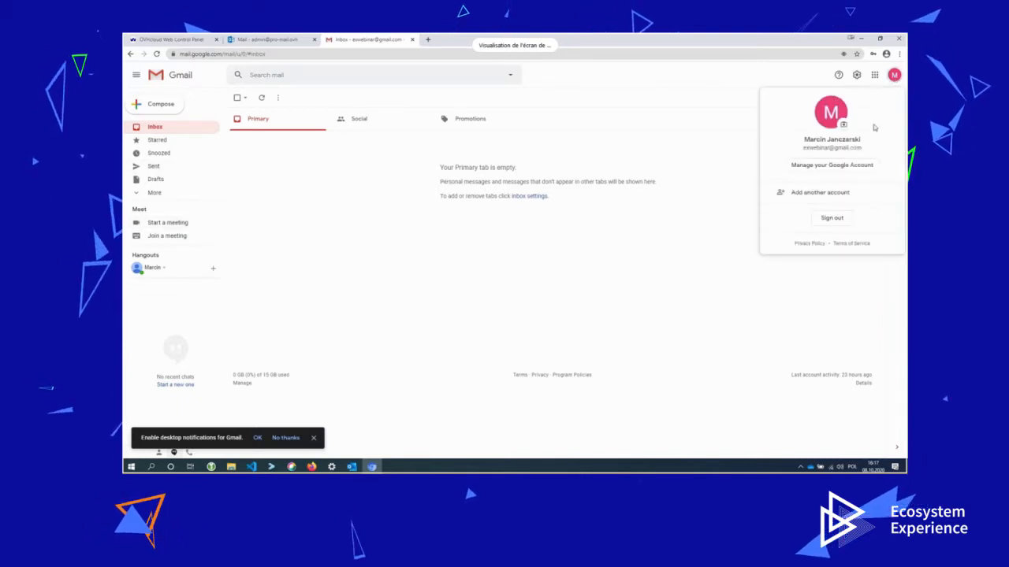
drag(864, 149, 802, 149)
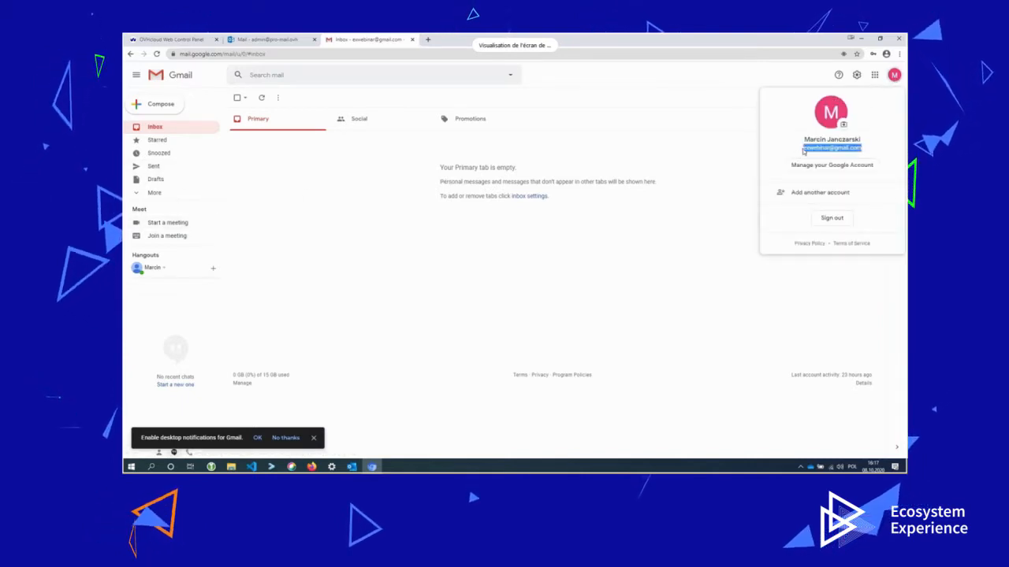
key(Escape)
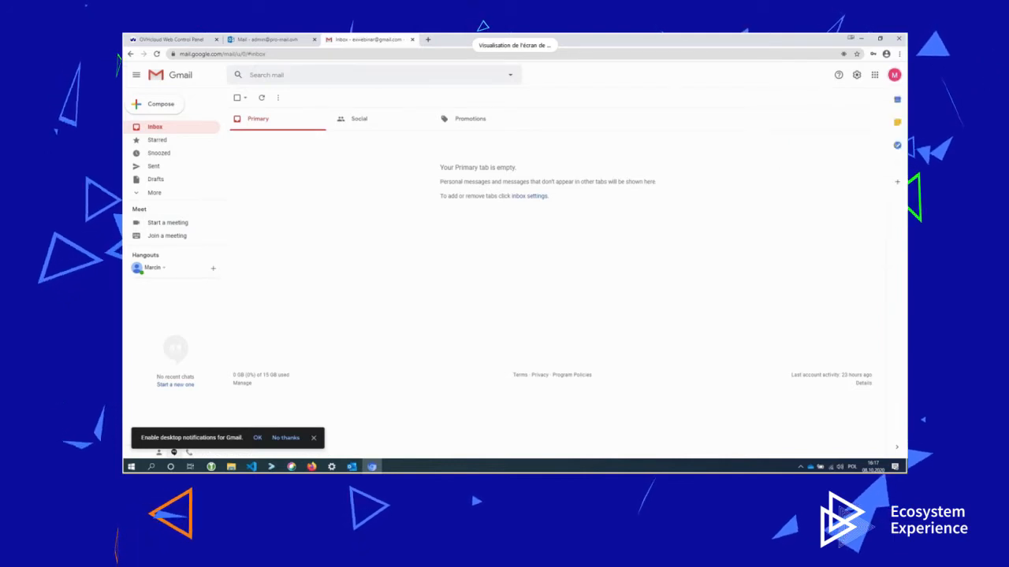
Send 'My first email form OVH :)' with body ':) -> real one' to the Gmail account.
click(243, 41)
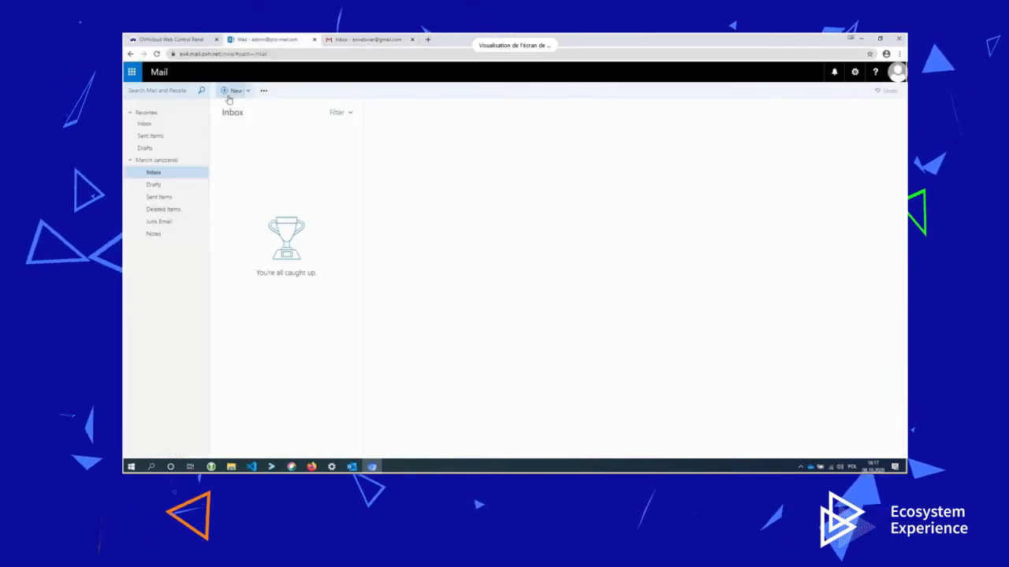
key(n)
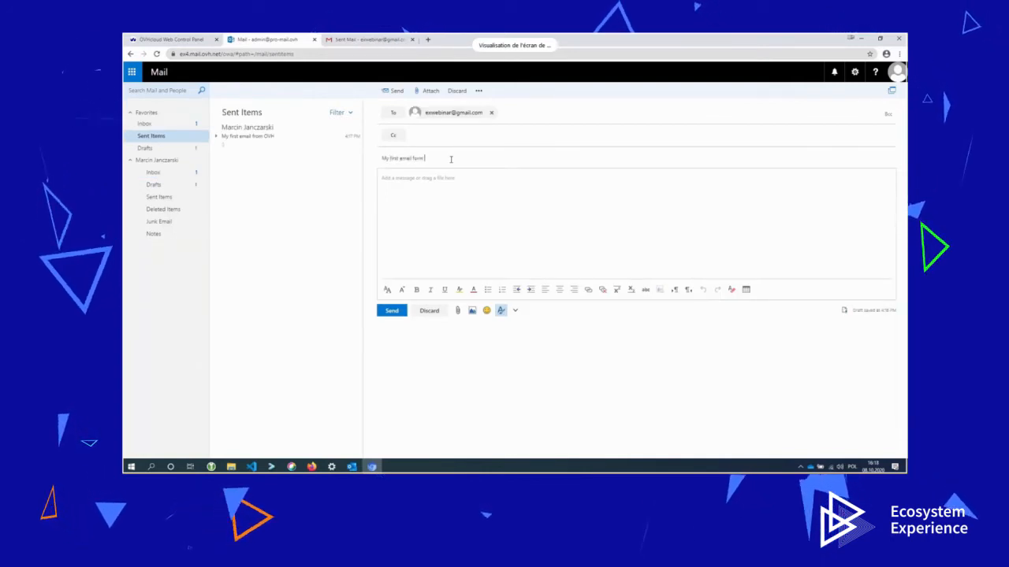
click(454, 197)
text(:) -> real one)
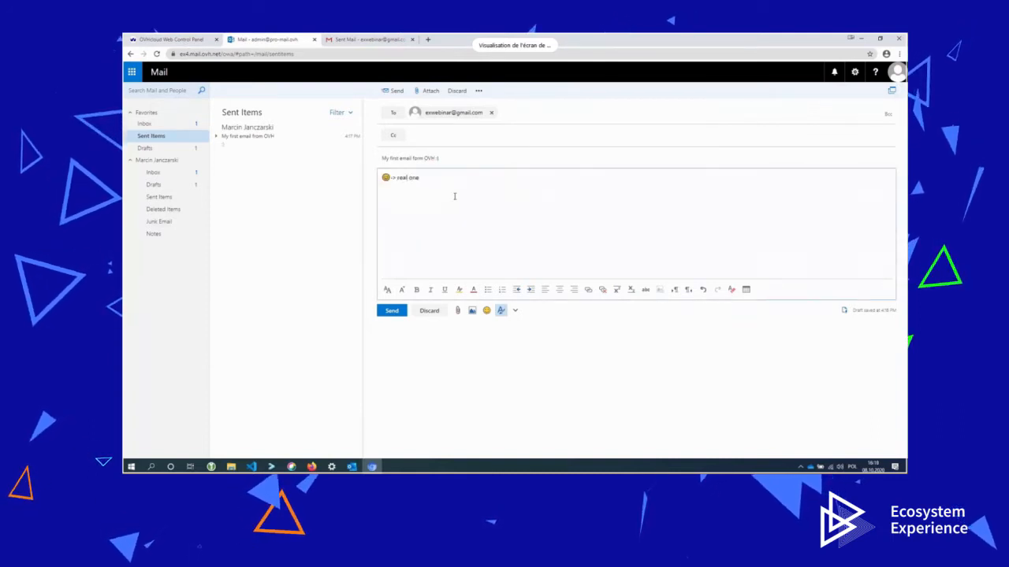
click(395, 311)
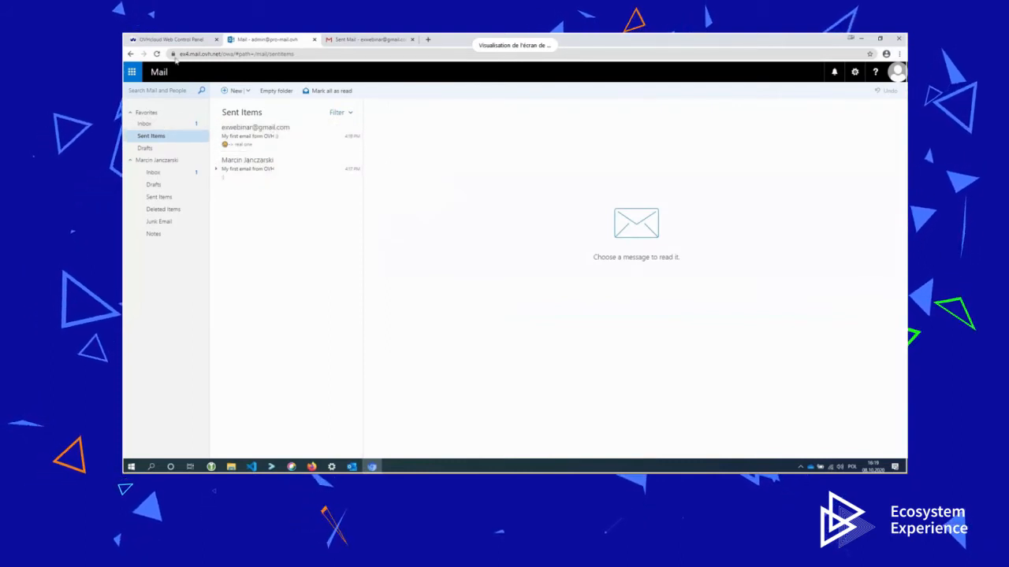
click(331, 43)
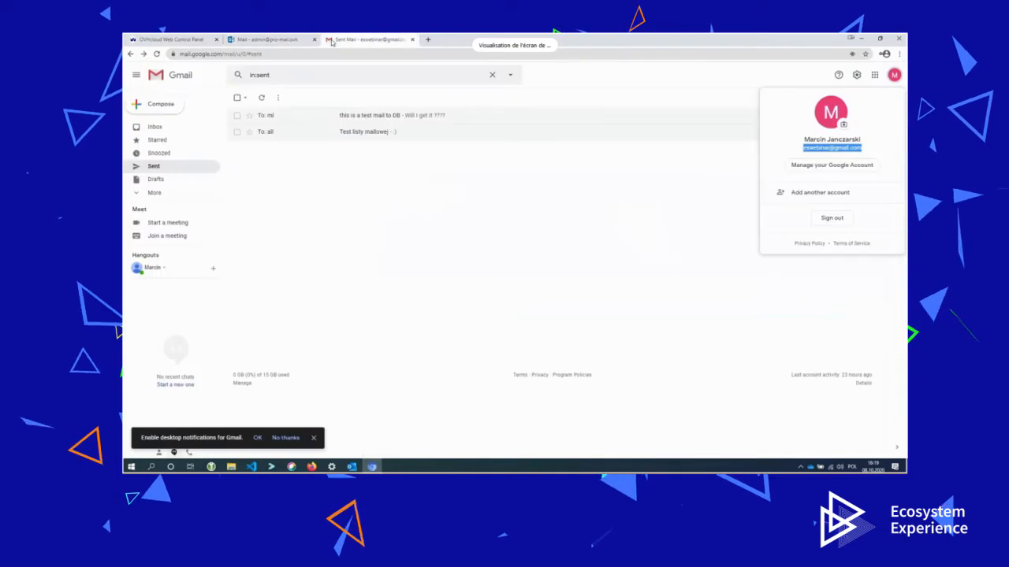
Check the still-empty Gmail inbox, then return to the pro-mail.ovh email accounts list.
click(217, 127)
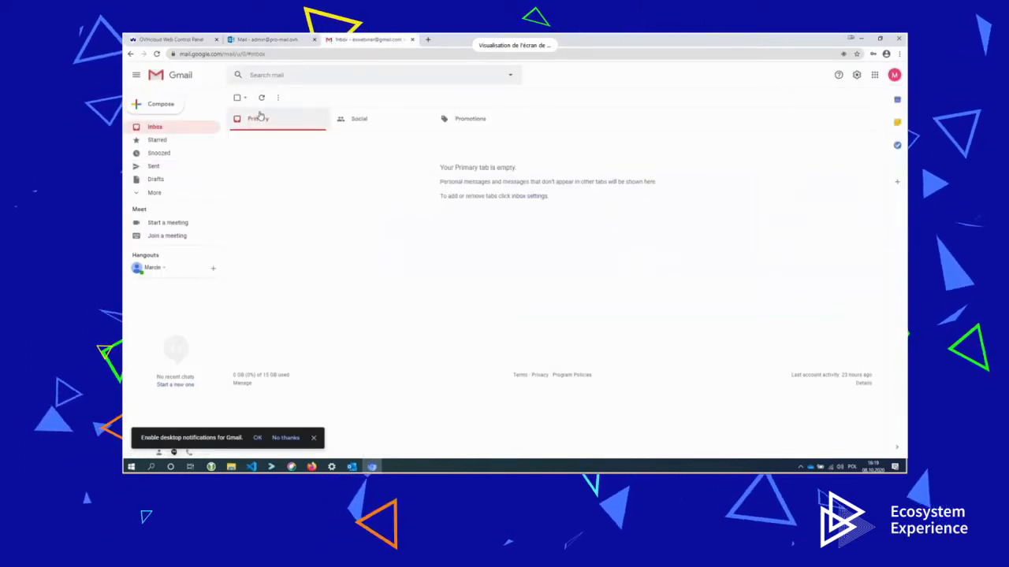
click(268, 38)
click(178, 38)
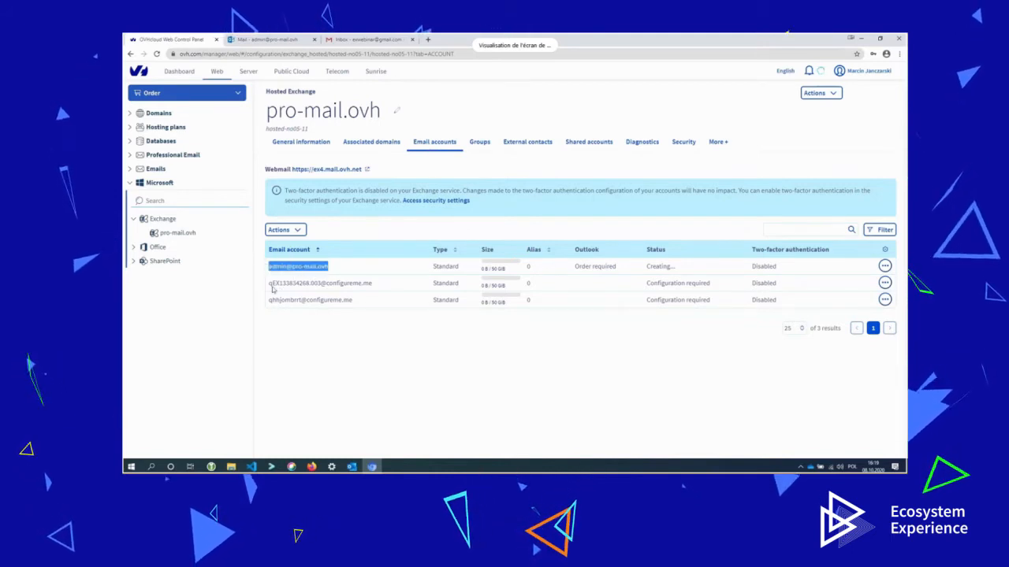
Choose Edit from the actions menu of the second, unconfigured email account.
drag(270, 284, 381, 291)
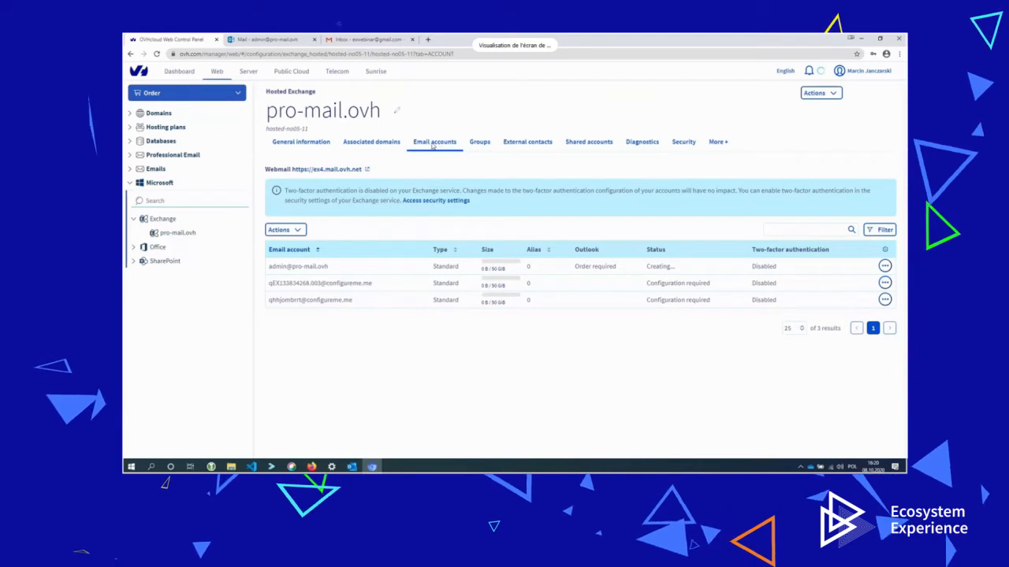
click(885, 283)
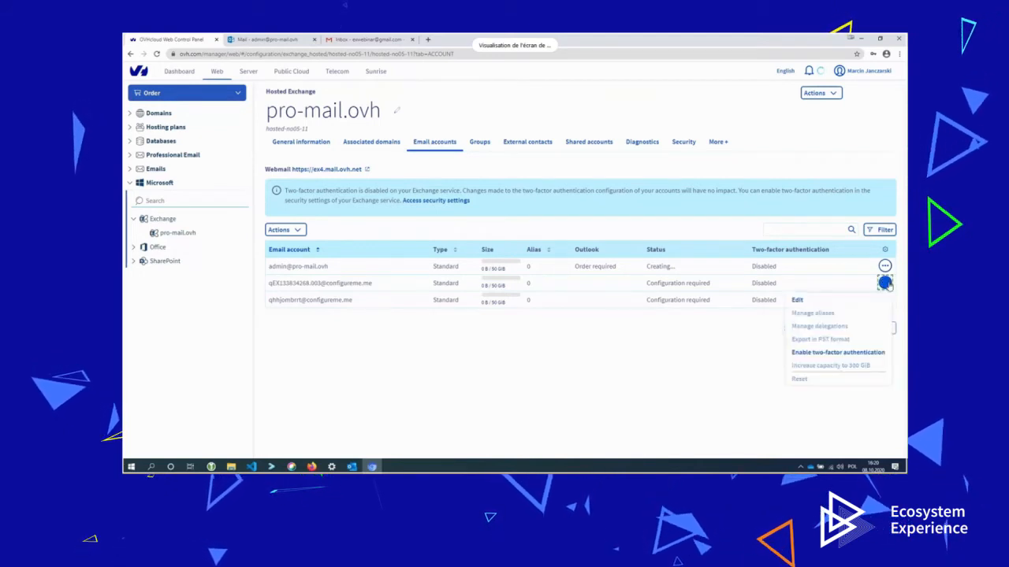
click(843, 304)
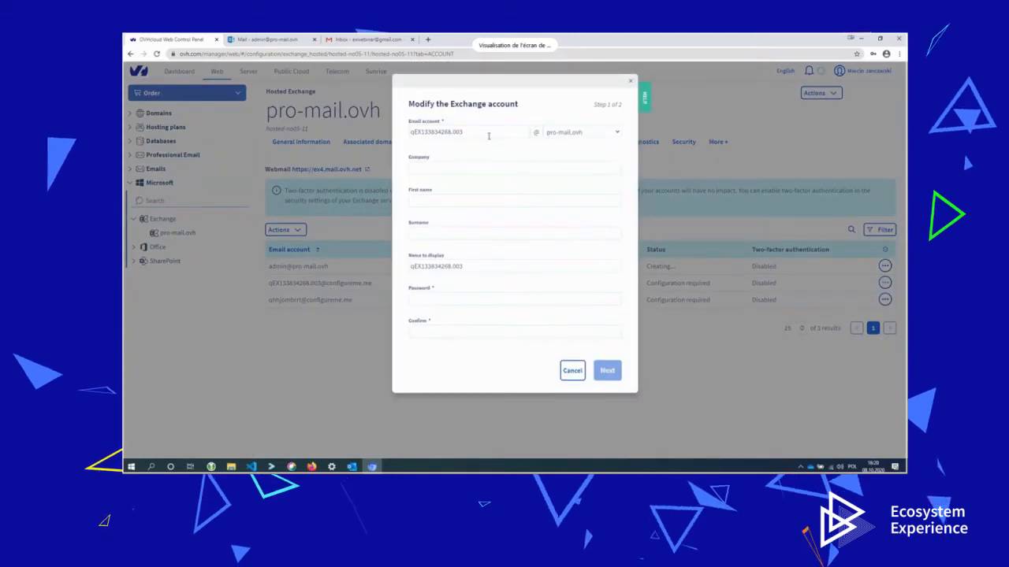
Enter the account name 'user', company Ovh Cloud, first name and surname.
click(489, 135)
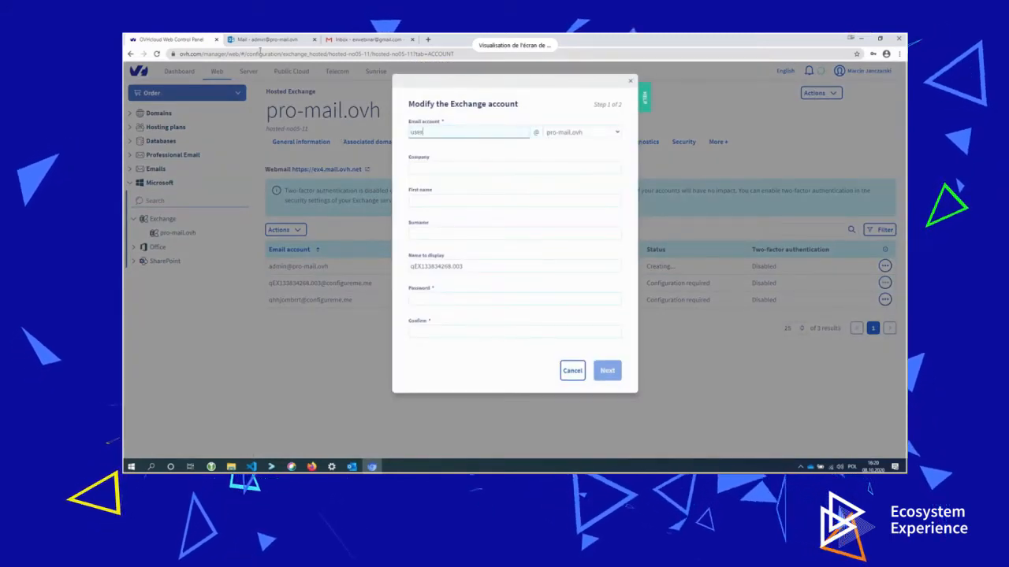
click(435, 167)
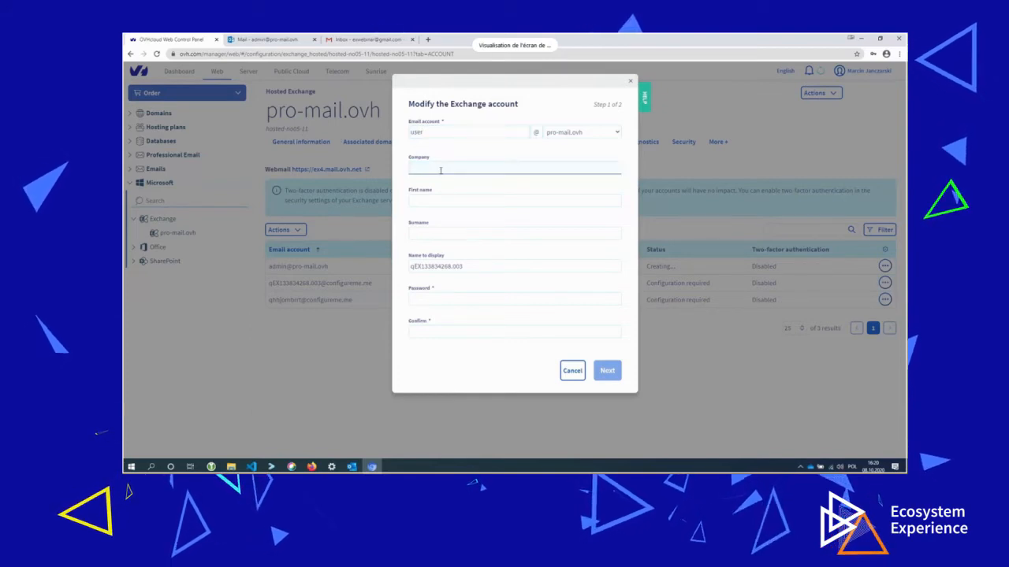
click(452, 203)
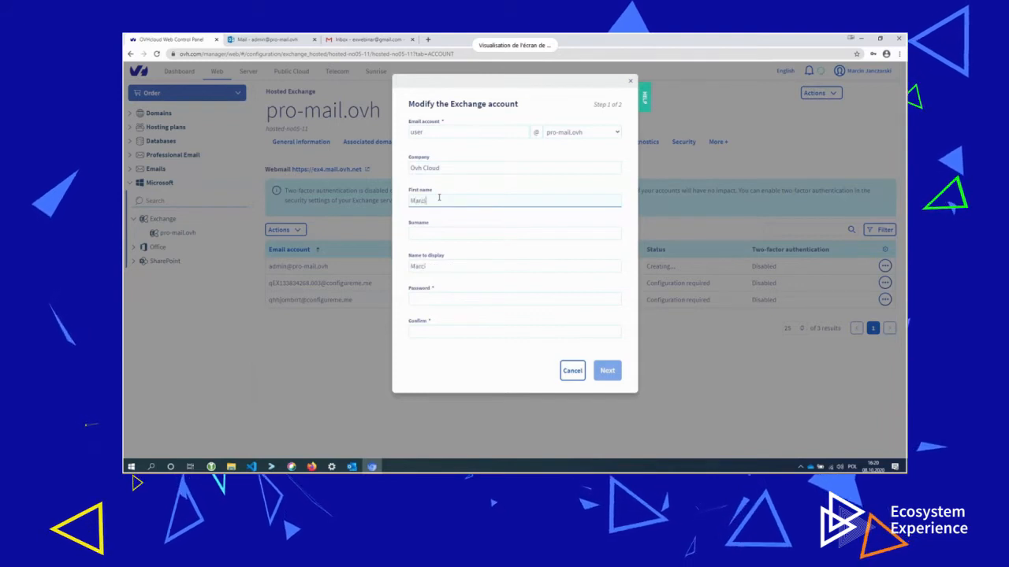
key(Tab)
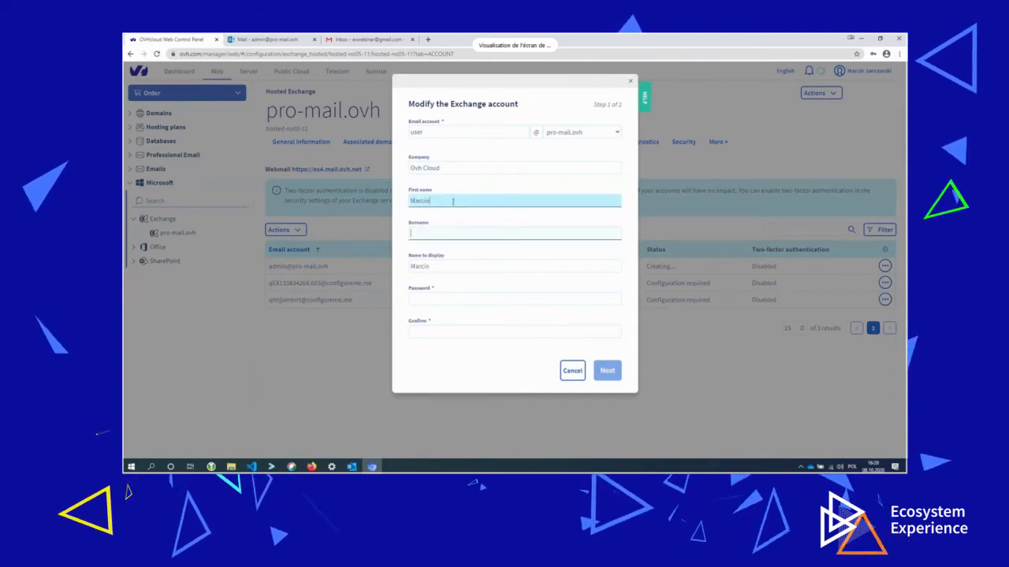
key(shift+Tab)
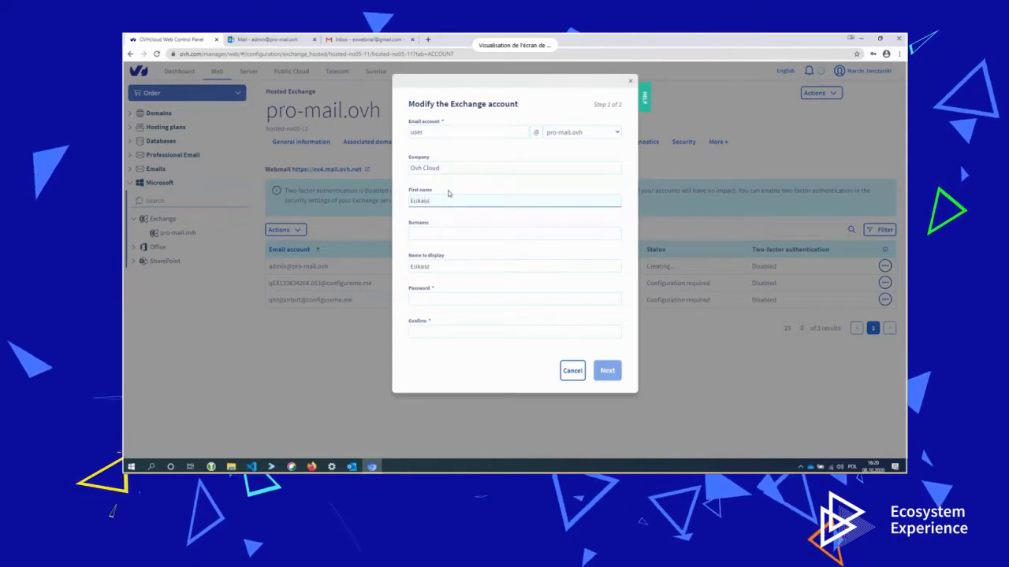
click(450, 232)
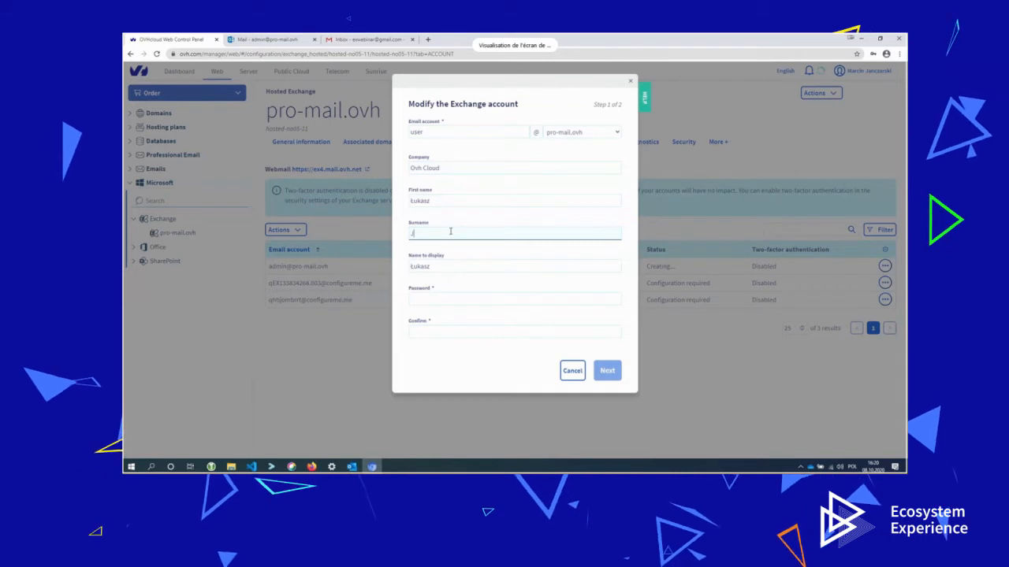
Set and confirm the account password, then confirm the summary to create the mailbox.
click(462, 297)
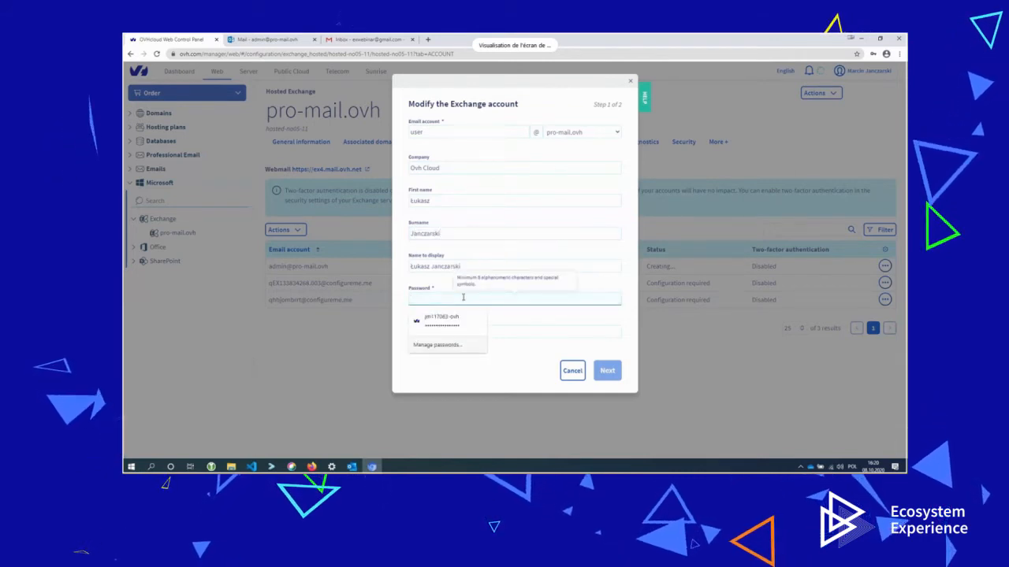
text(a•••••••)
key(Tab)
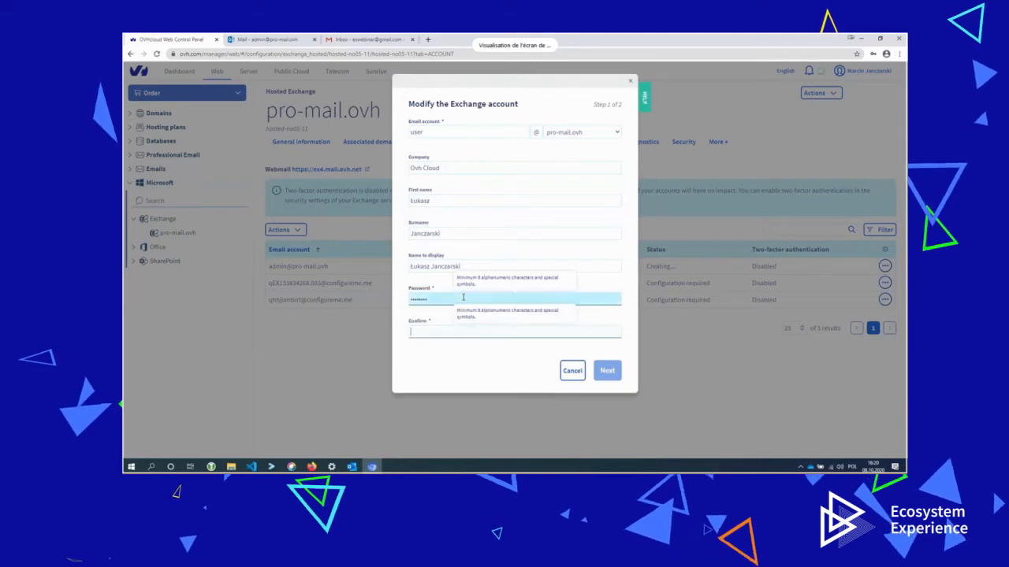
text(••)
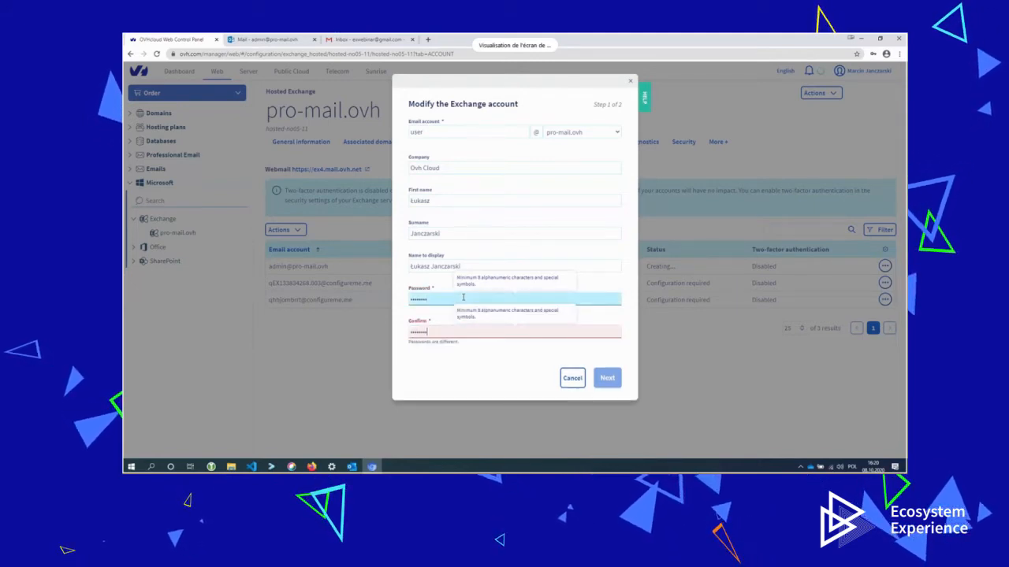
click(446, 300)
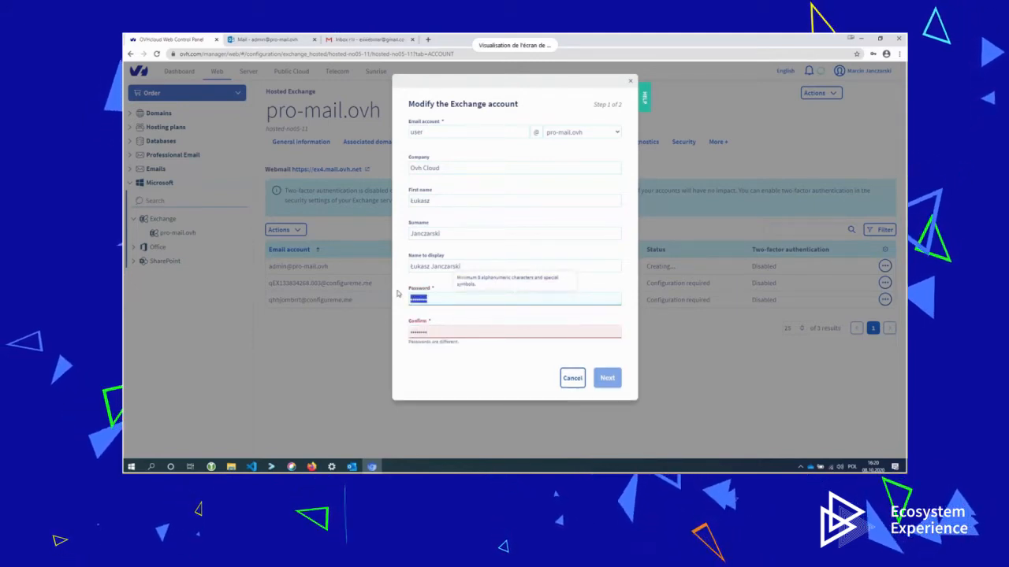
text(•••••)
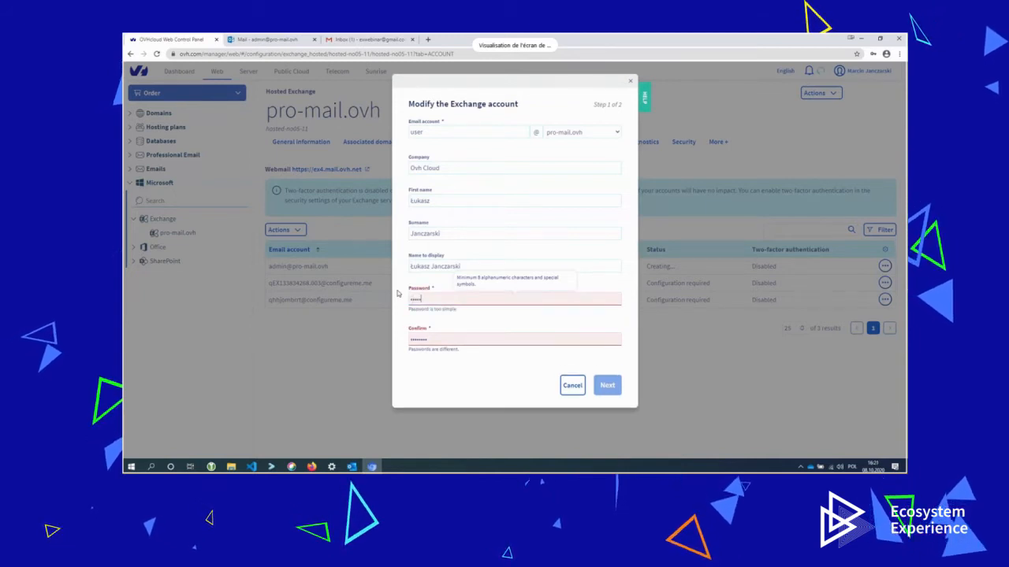
text(•••)
click(480, 329)
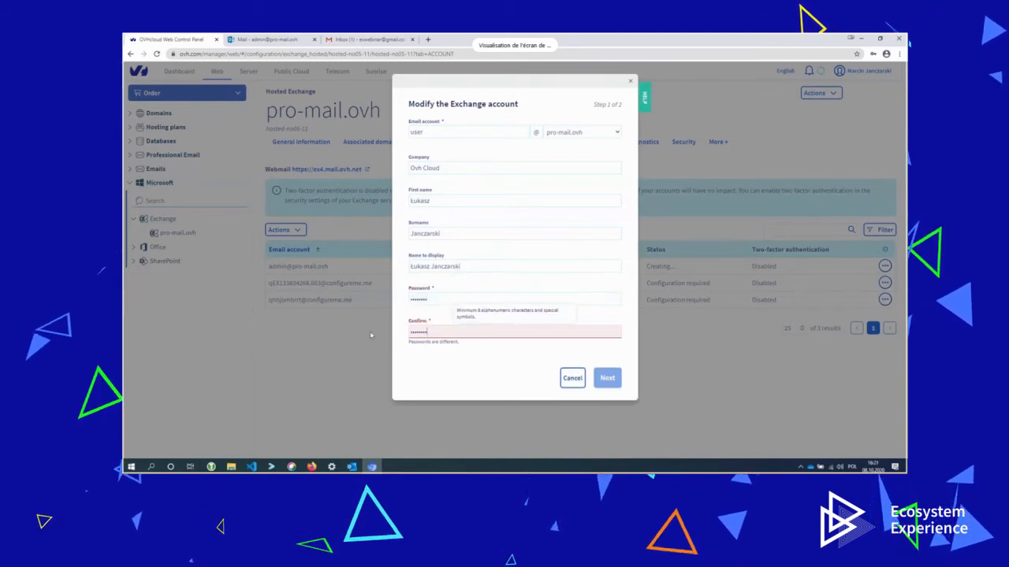
text(••••••••)
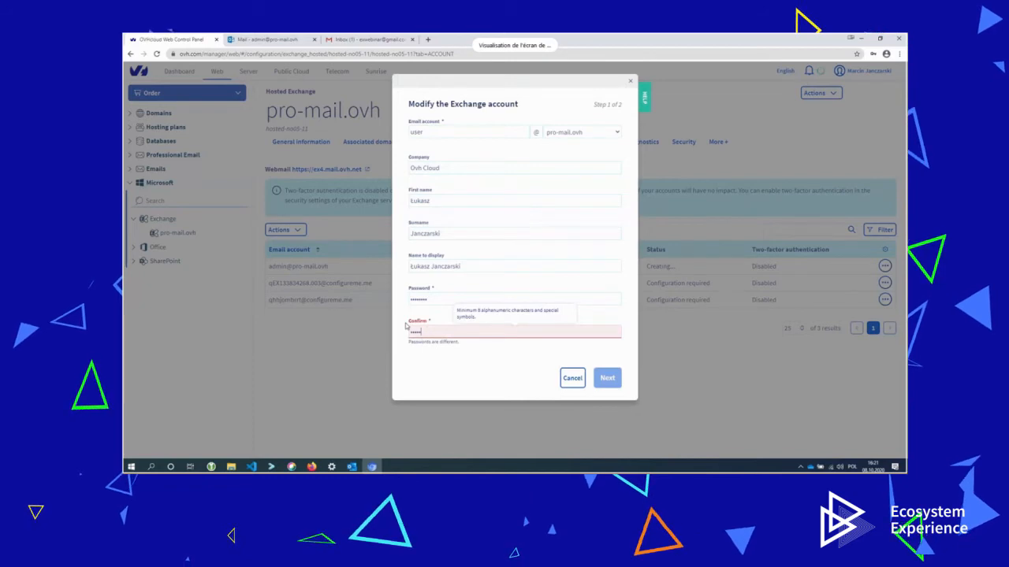
click(608, 370)
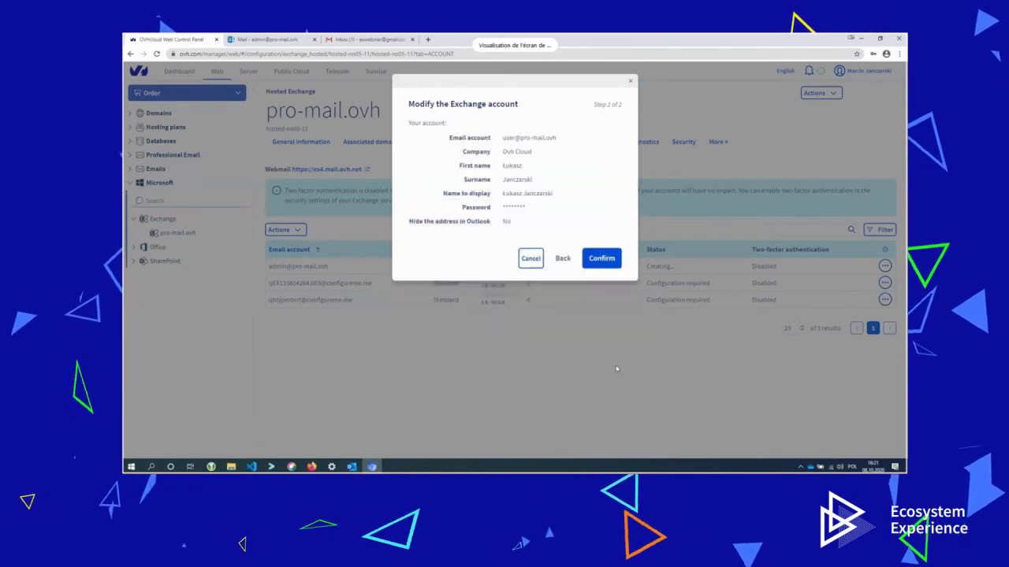
click(597, 265)
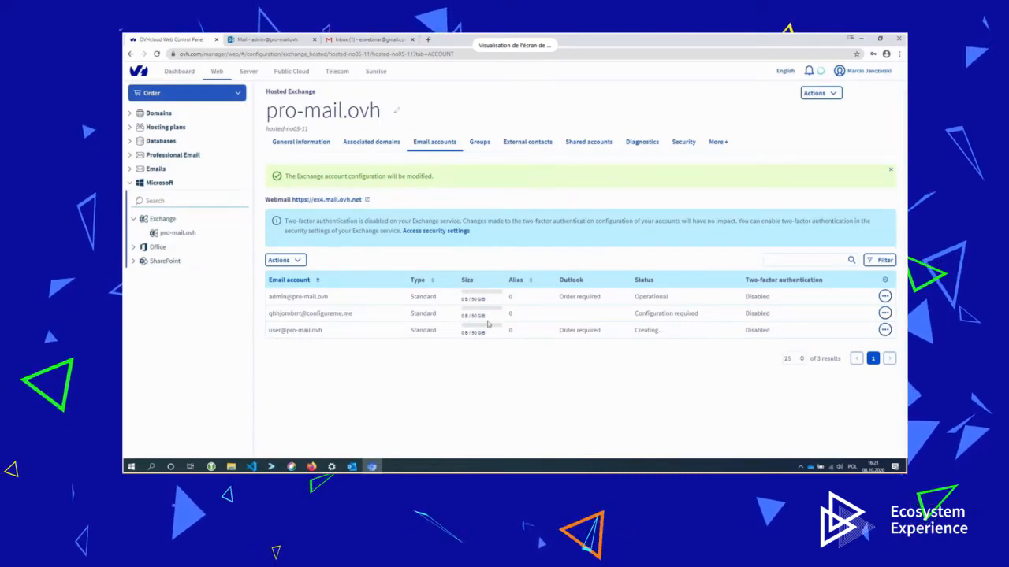
Read 'My first email form OVH :)' in Gmail, then view the admin OWA account details.
click(361, 39)
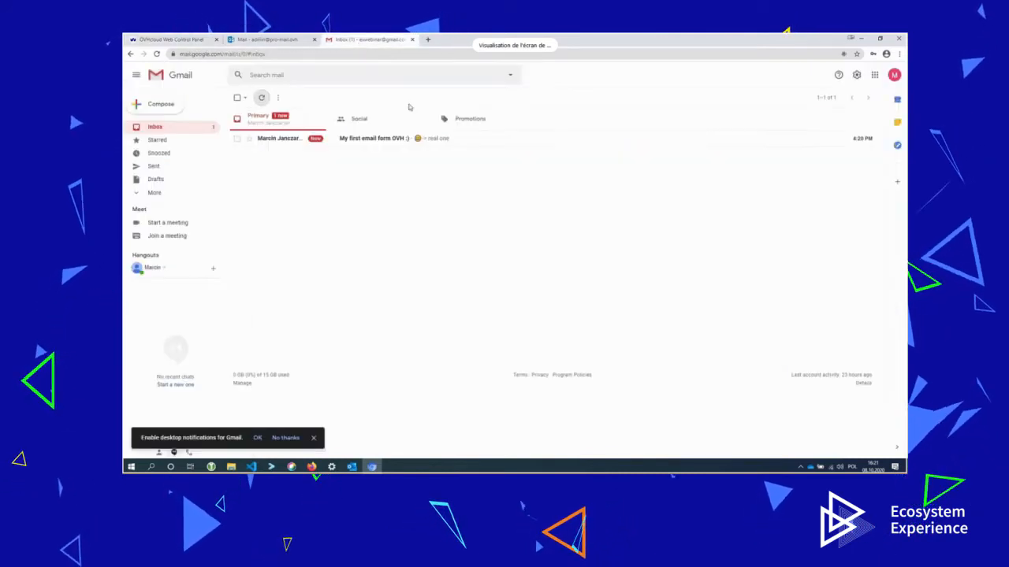
click(445, 140)
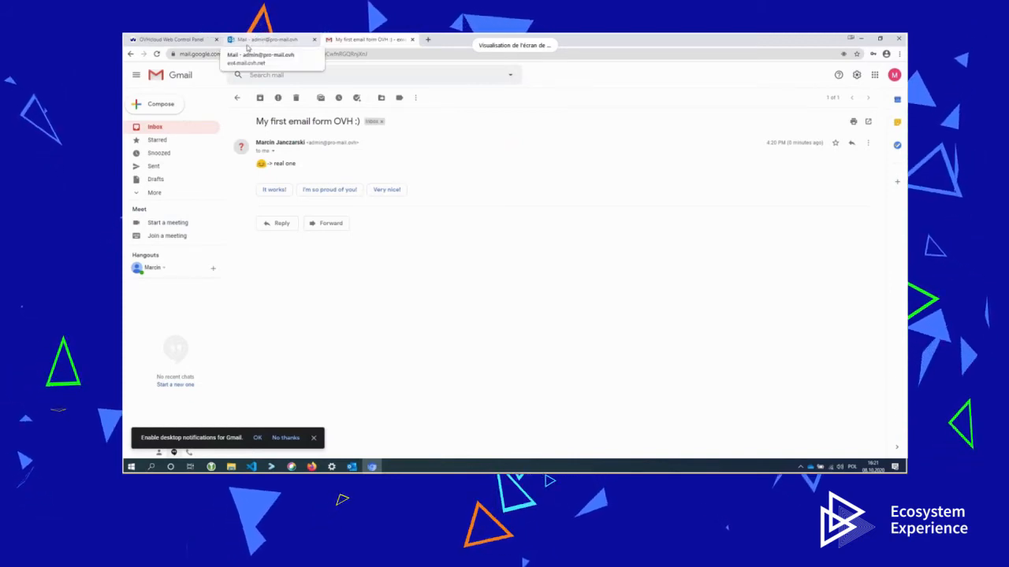
click(264, 39)
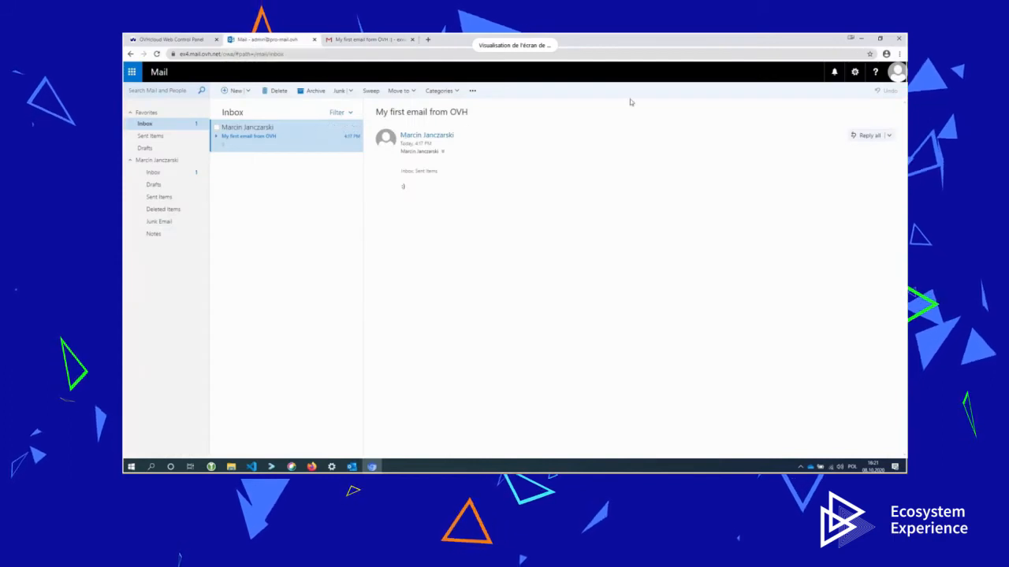
click(896, 72)
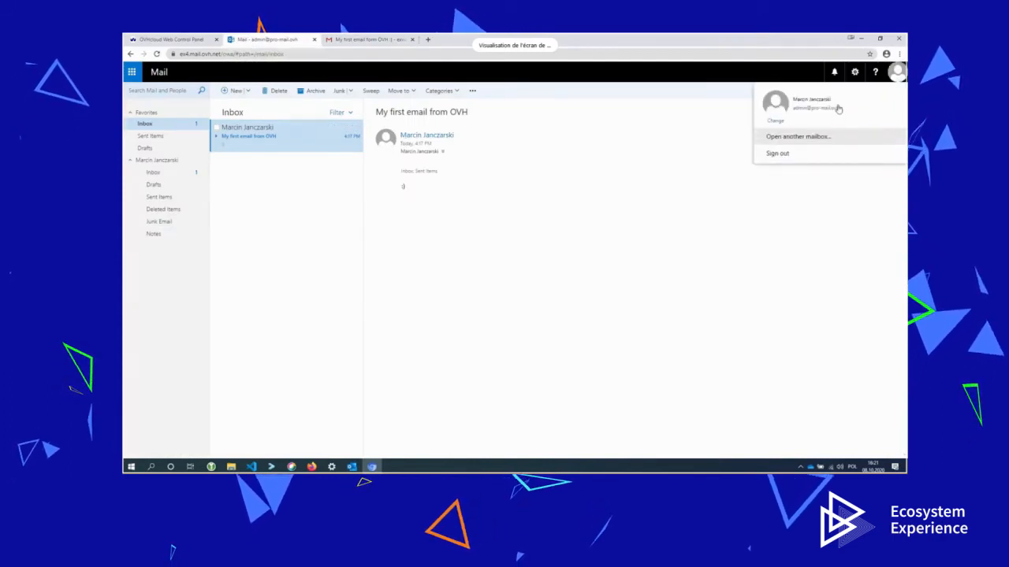
click(360, 41)
click(161, 104)
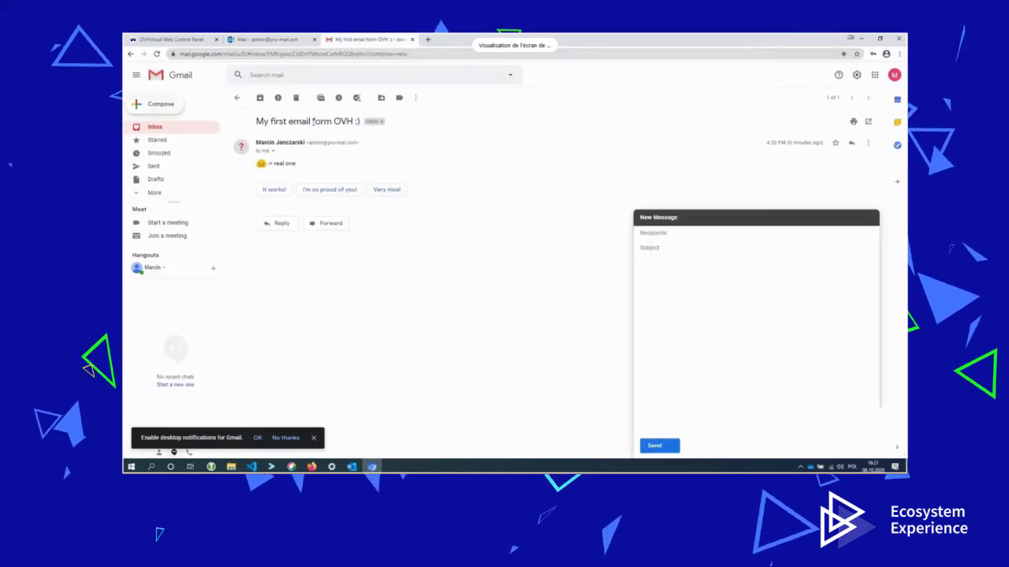
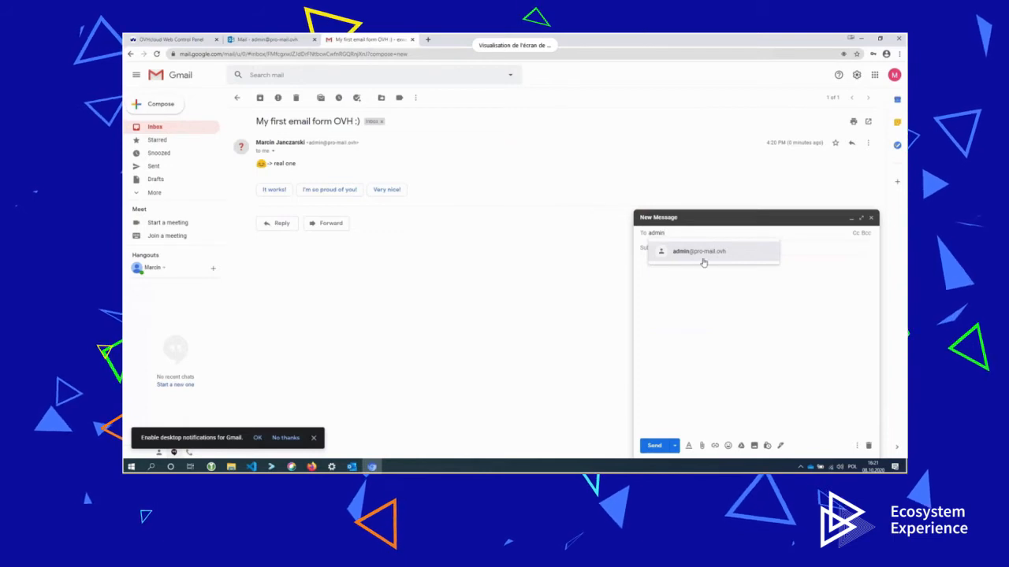
click(702, 254)
click(707, 247)
text(Last )
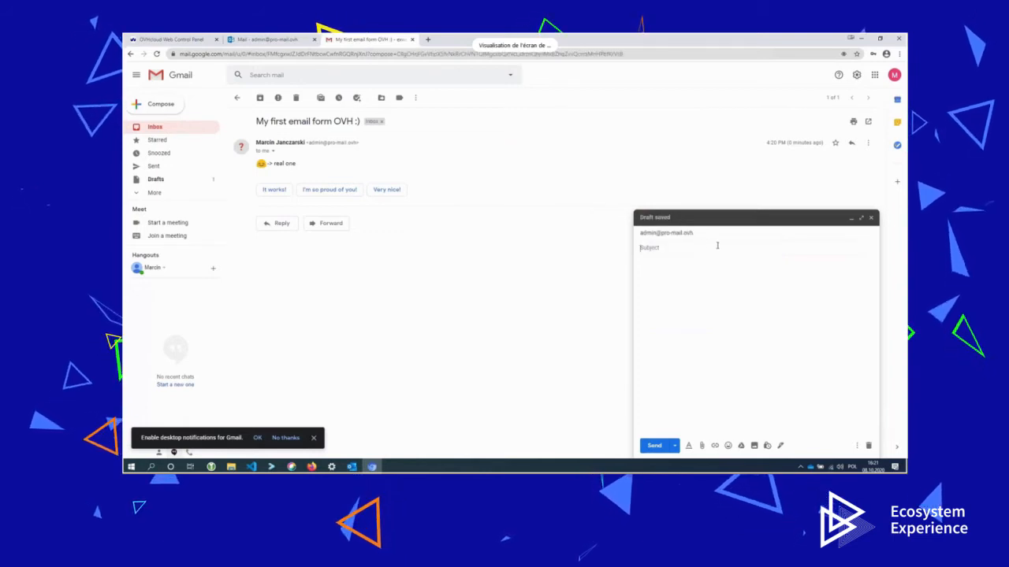
text(iemail)
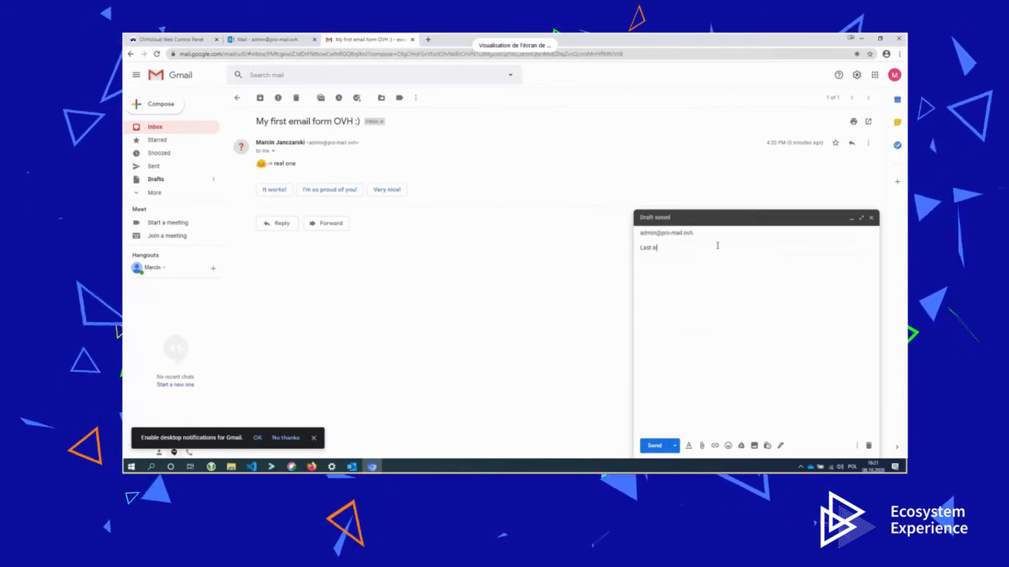
key(BackSpace)
key(BackSpace)
key(BackSpace)
key(BackSpace)
key(BackSpace)
key(BackSpace)
text(email from )
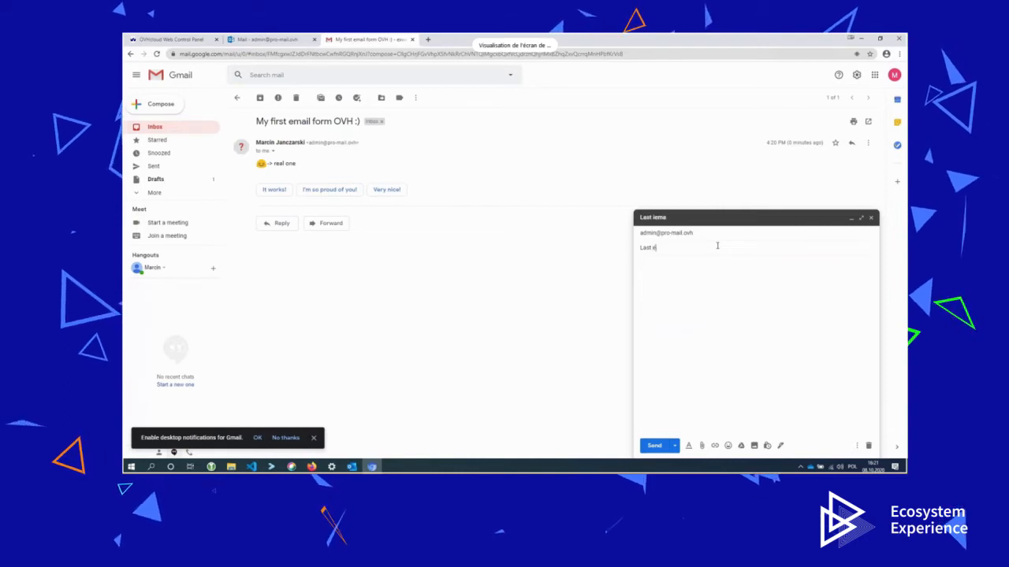
text(GMAIL)
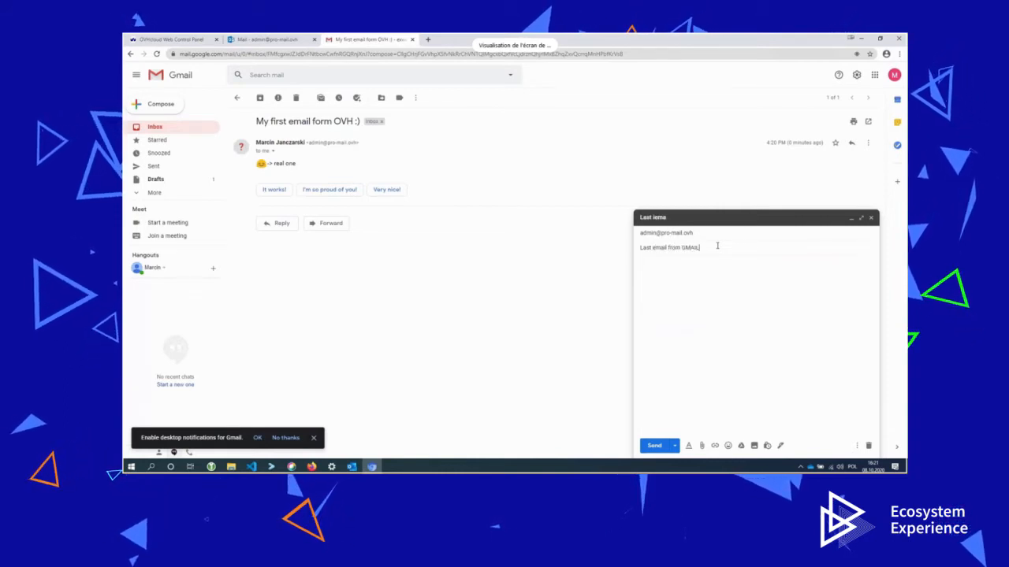
key(Tab)
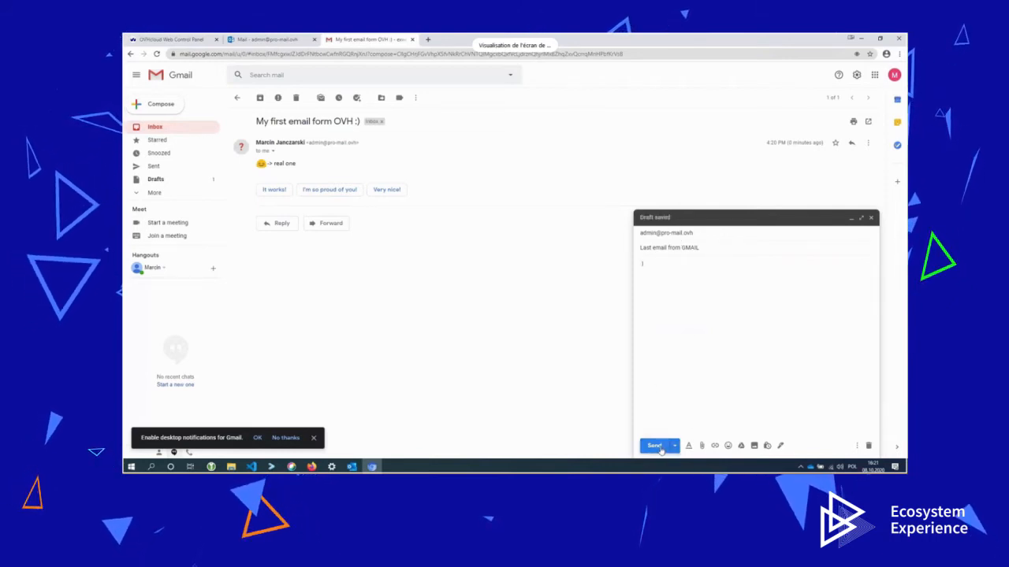
click(656, 446)
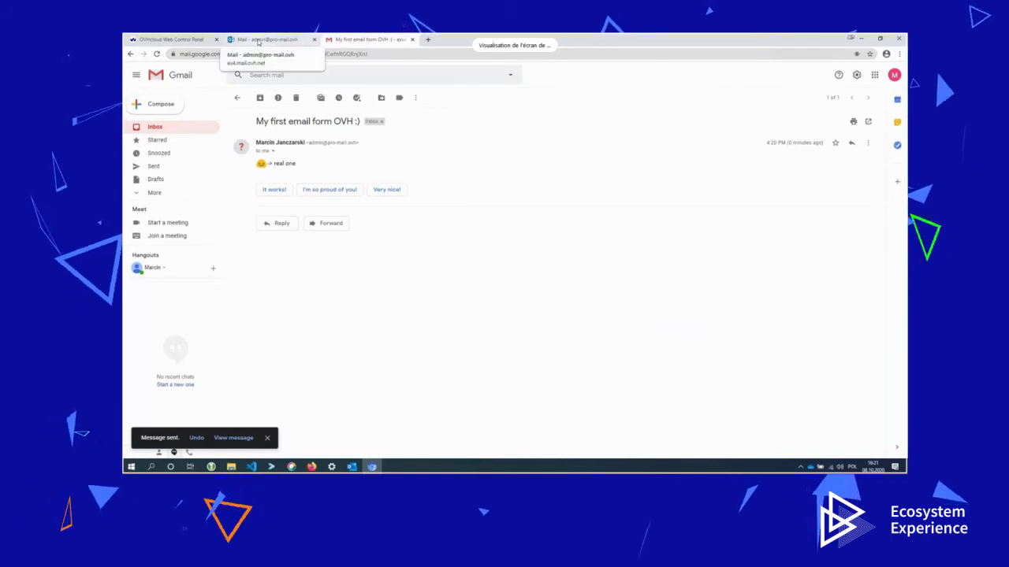
Refresh the admin OWA inbox and open the arrived 'Last email from GMAIL' message.
click(258, 40)
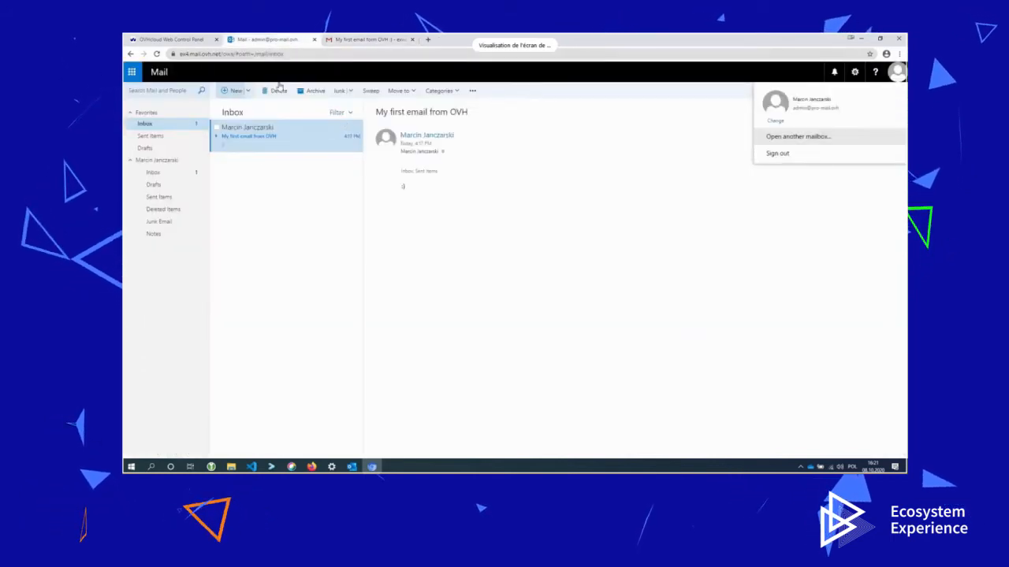
click(743, 186)
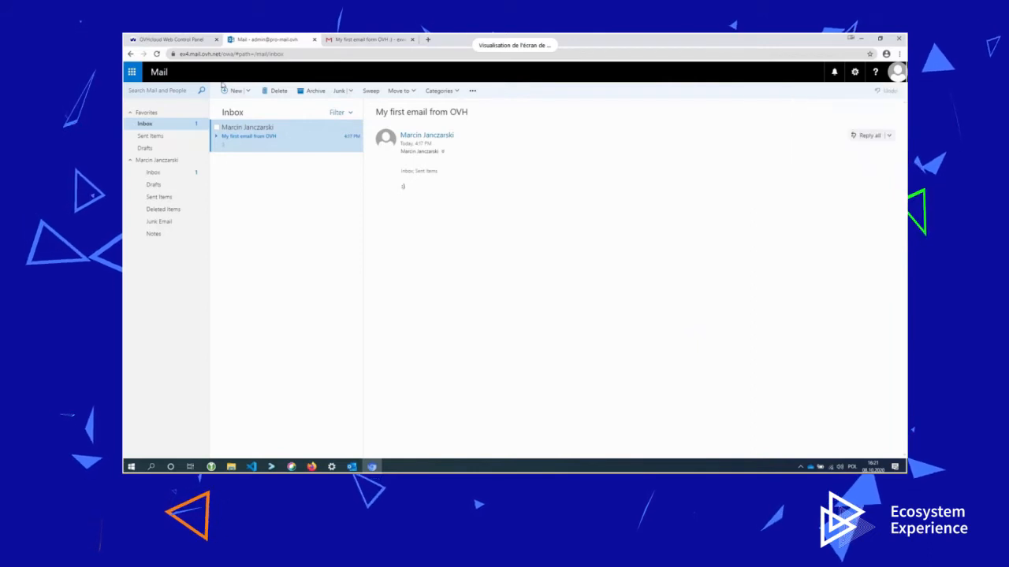
click(150, 125)
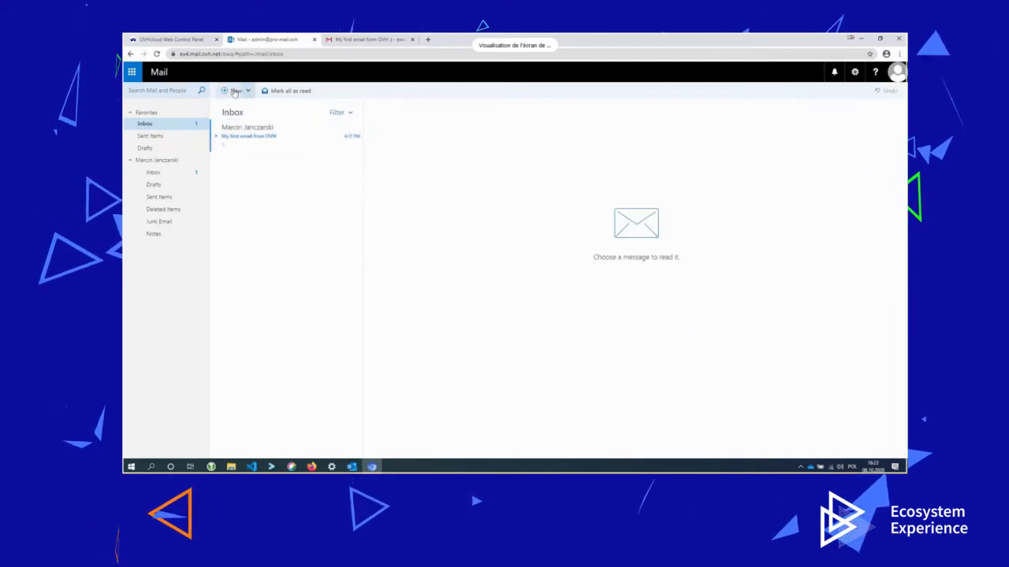
click(132, 71)
click(149, 132)
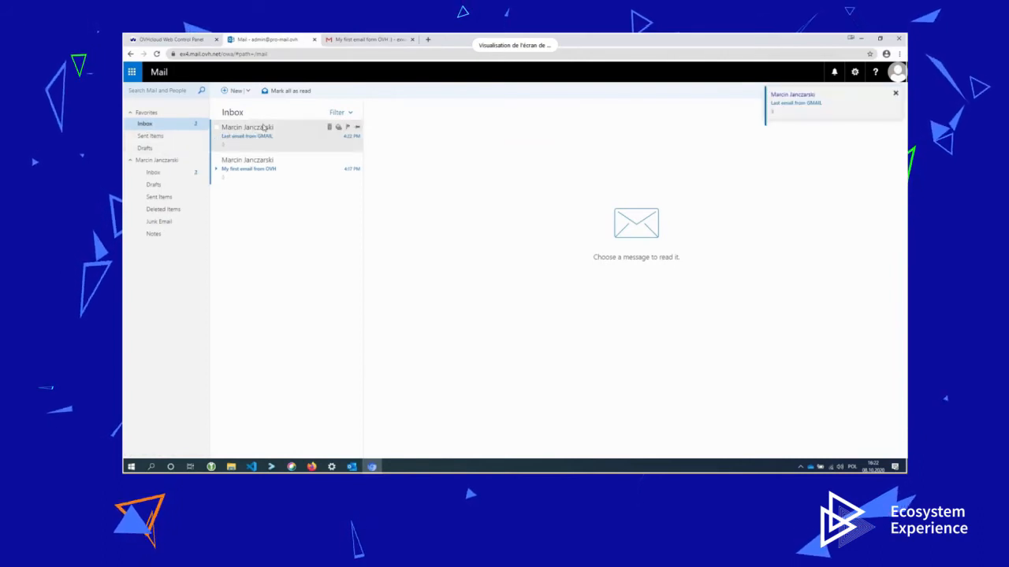
click(254, 137)
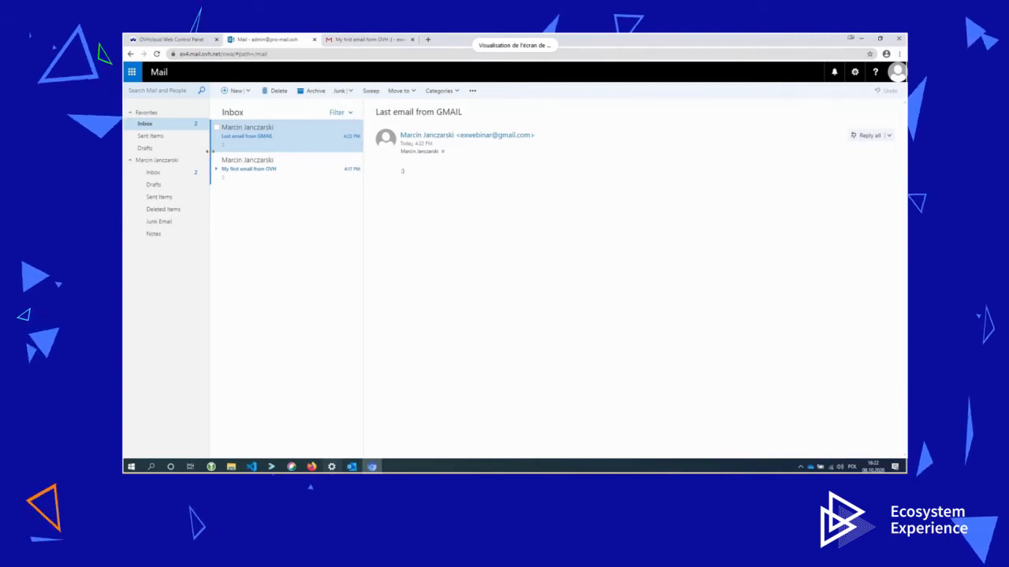
click(162, 41)
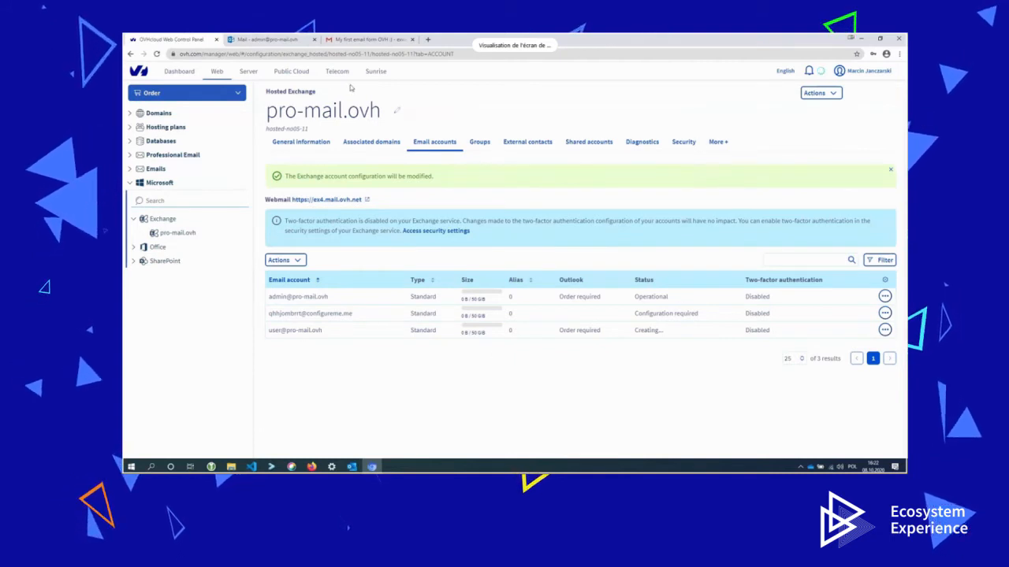
Reload the control panel and show the empty Groups list of the pro-mail.ovh Exchange service.
click(473, 55)
key(Return)
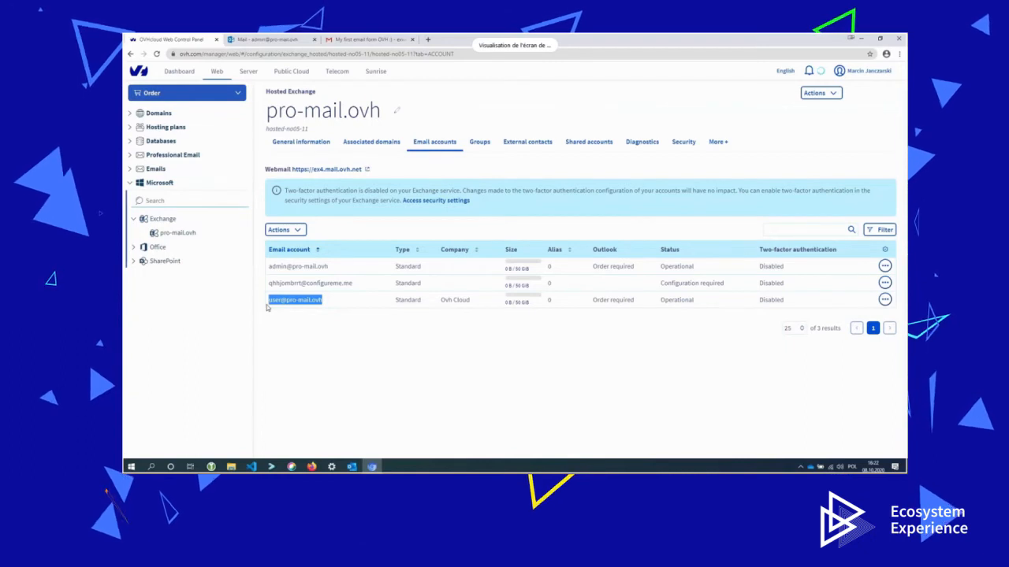
click(473, 146)
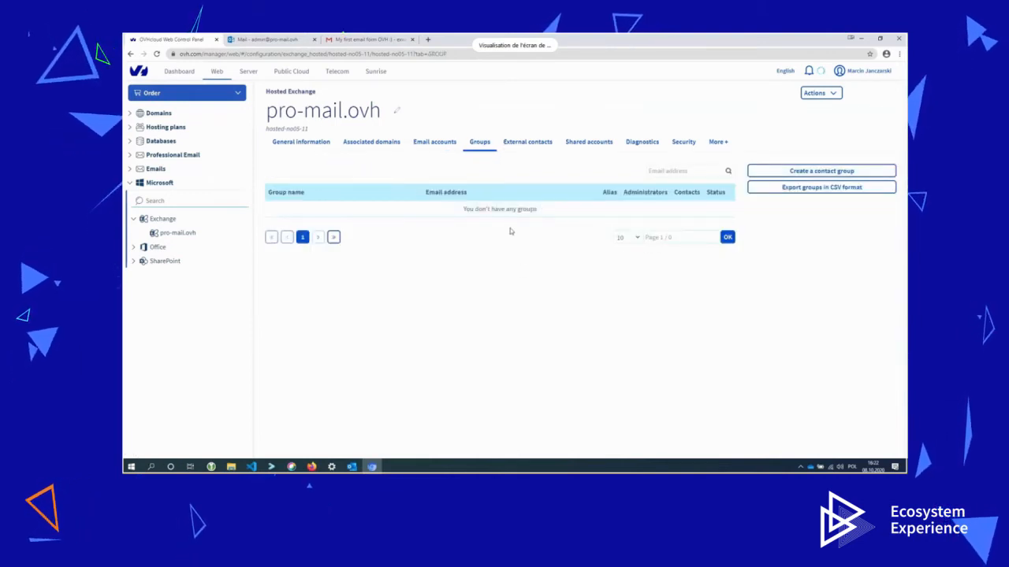
click(817, 172)
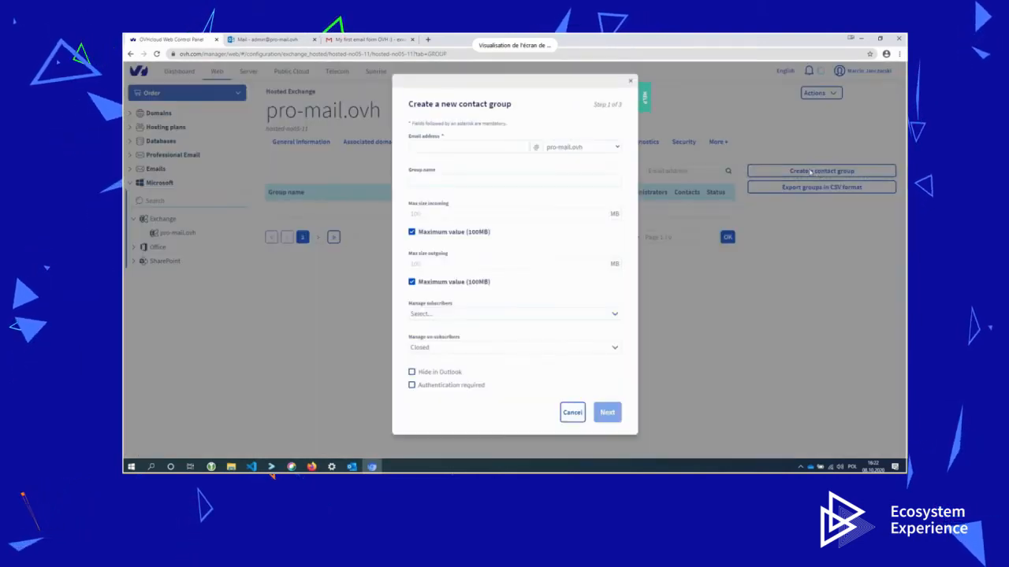
click(428, 146)
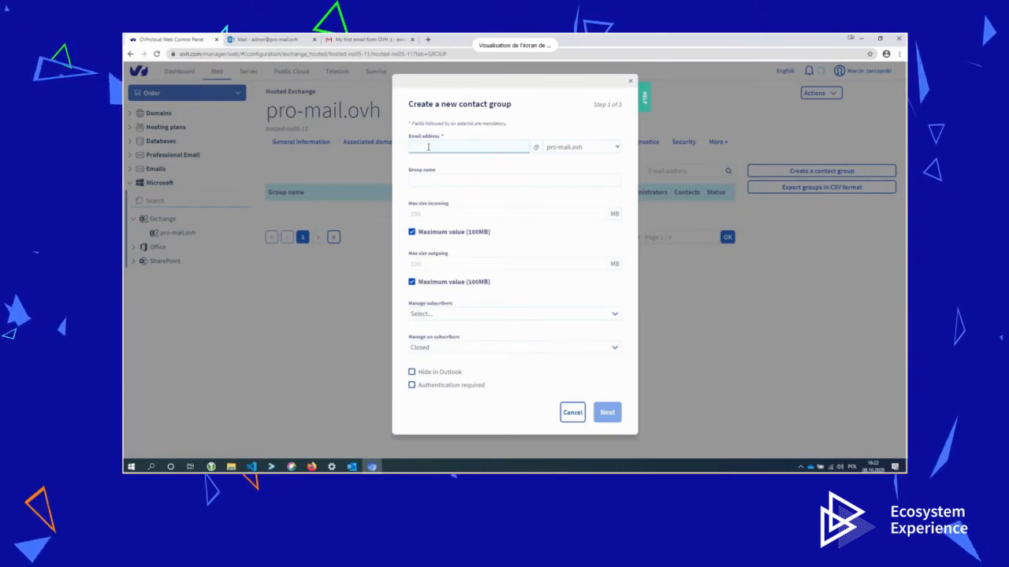
text(mail)
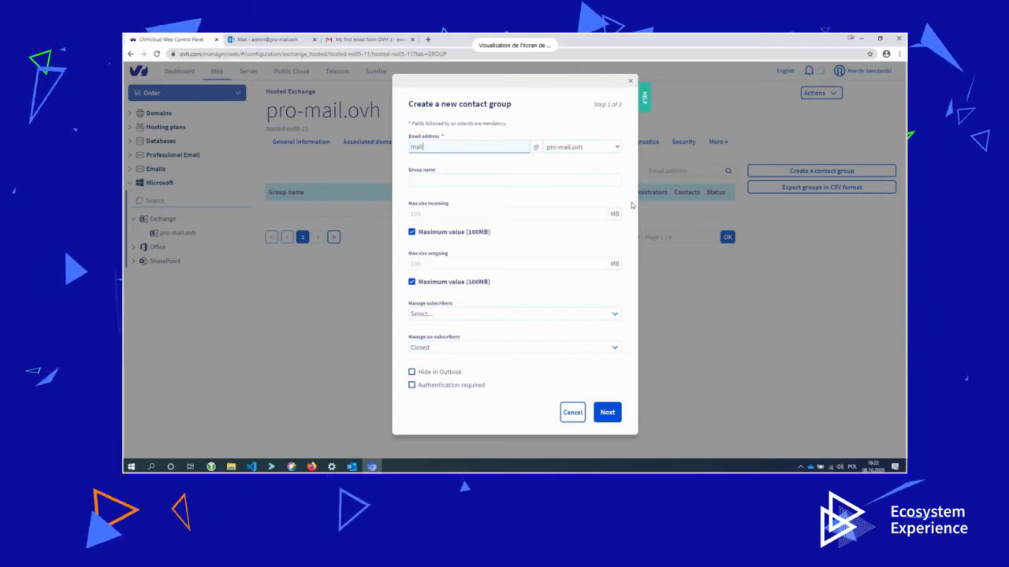
key(BackSpace)
key(BackSpace)
key(BackSpace)
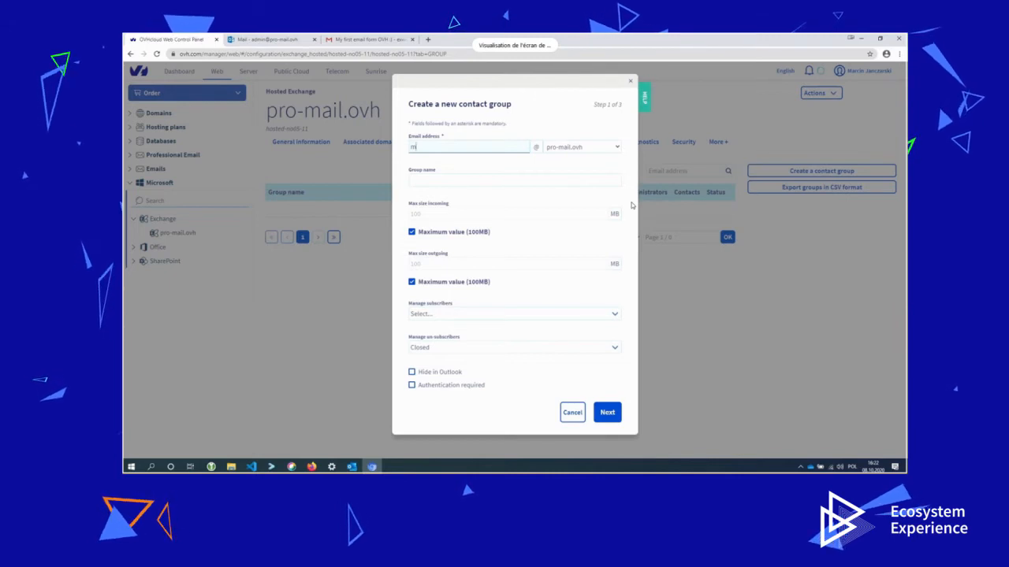
text(l)
click(489, 180)
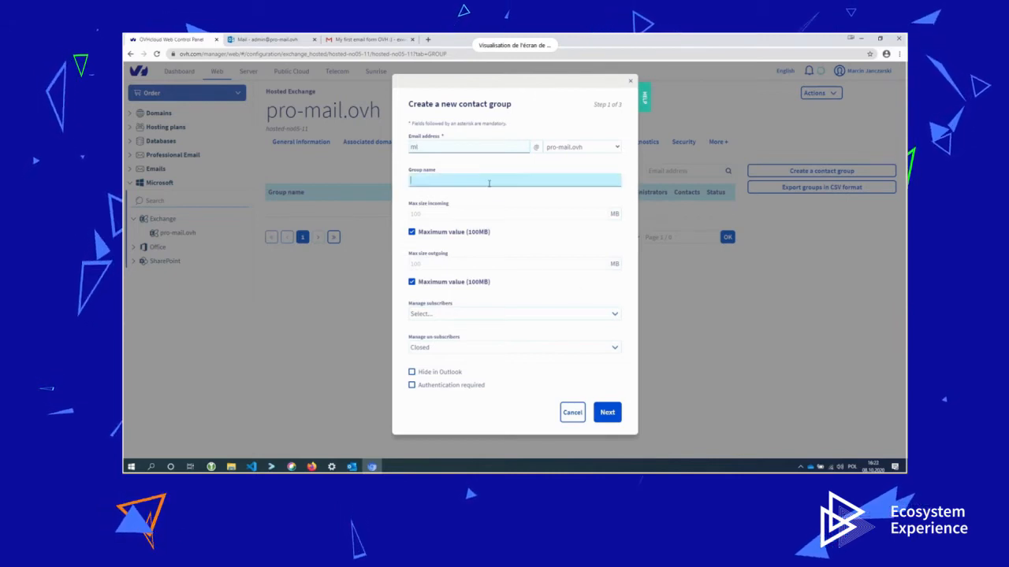
text(ML)
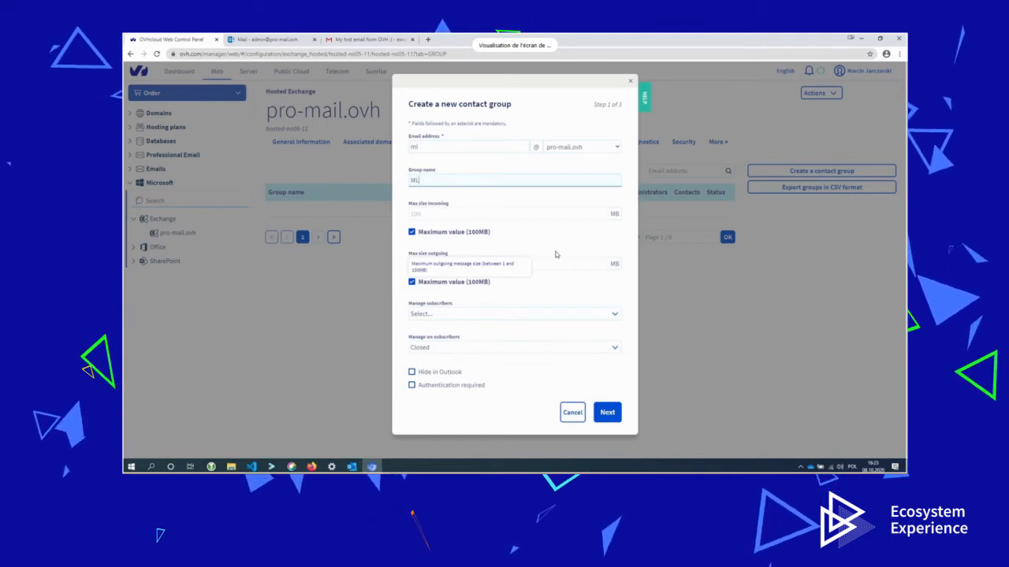
Limit the group's incoming message size to 50 MB instead of the 100 MB maximum.
click(456, 236)
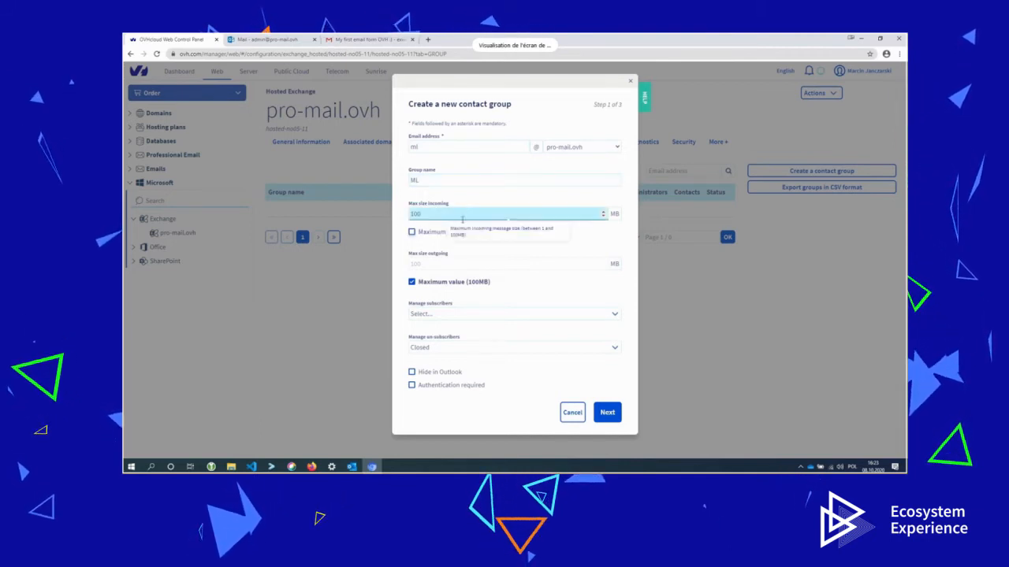
key(ctrl+a)
text(50)
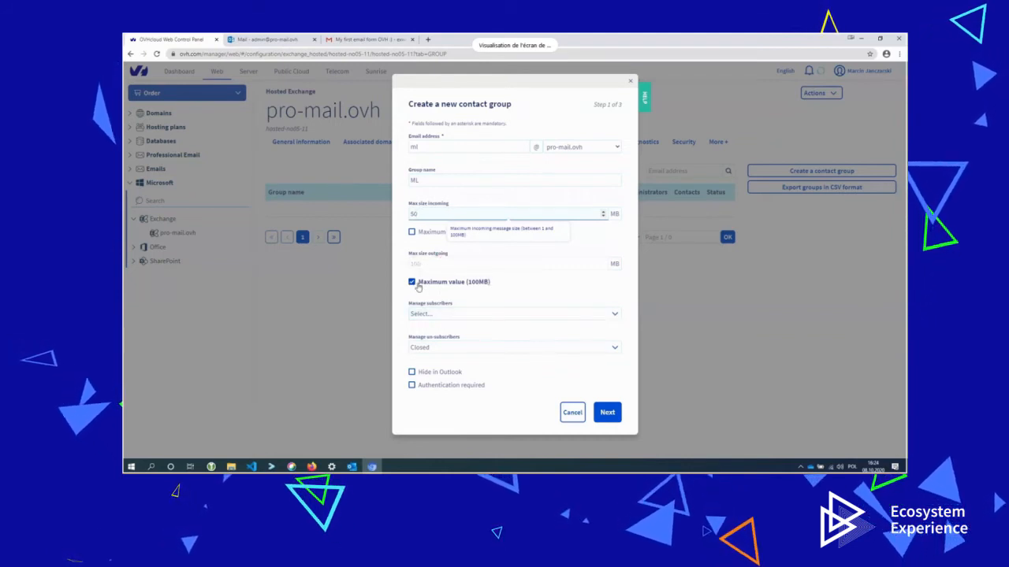
click(446, 314)
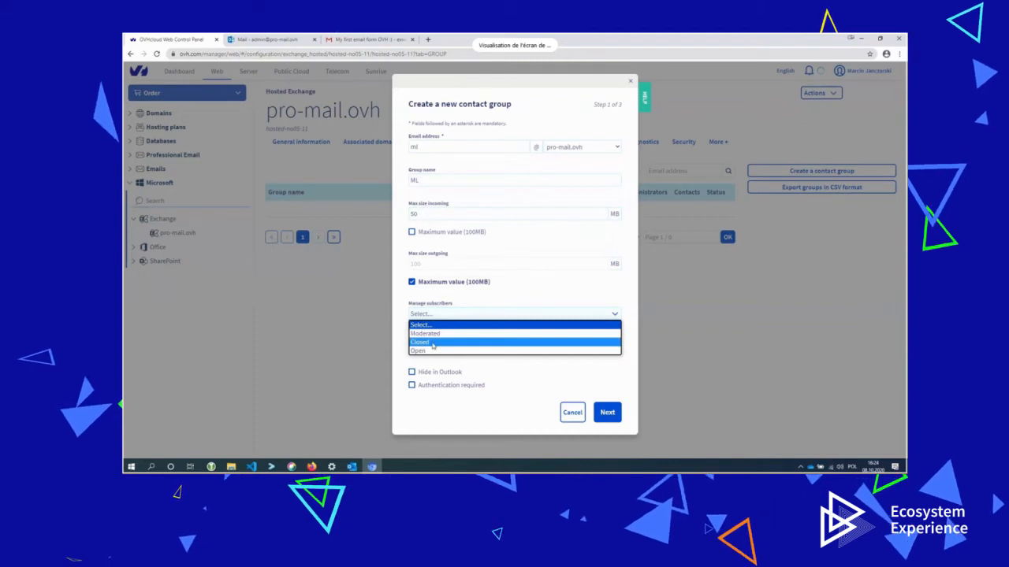
Make group subscription closed, leave authentication not required, and proceed to contact selection.
click(432, 343)
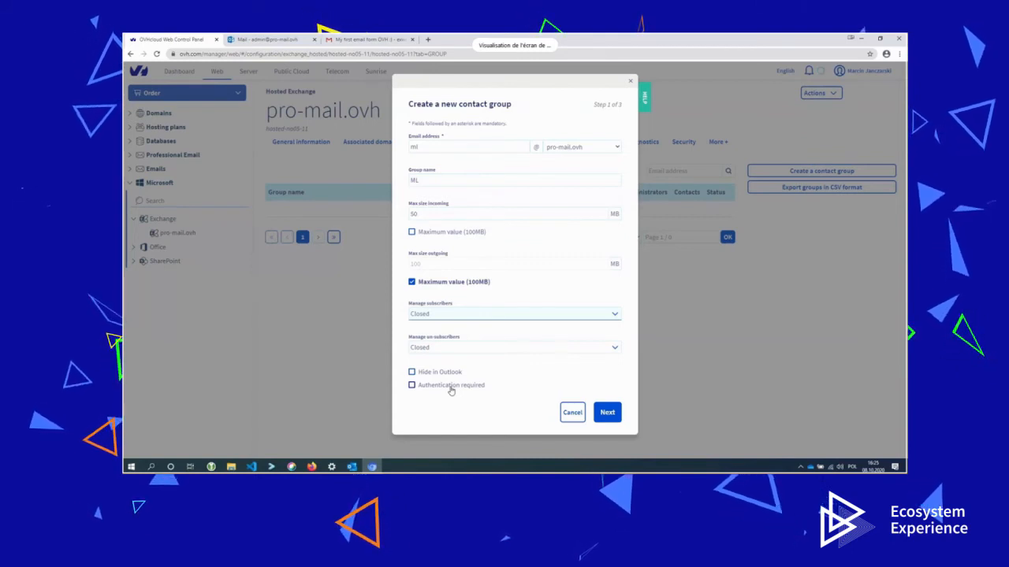
click(450, 388)
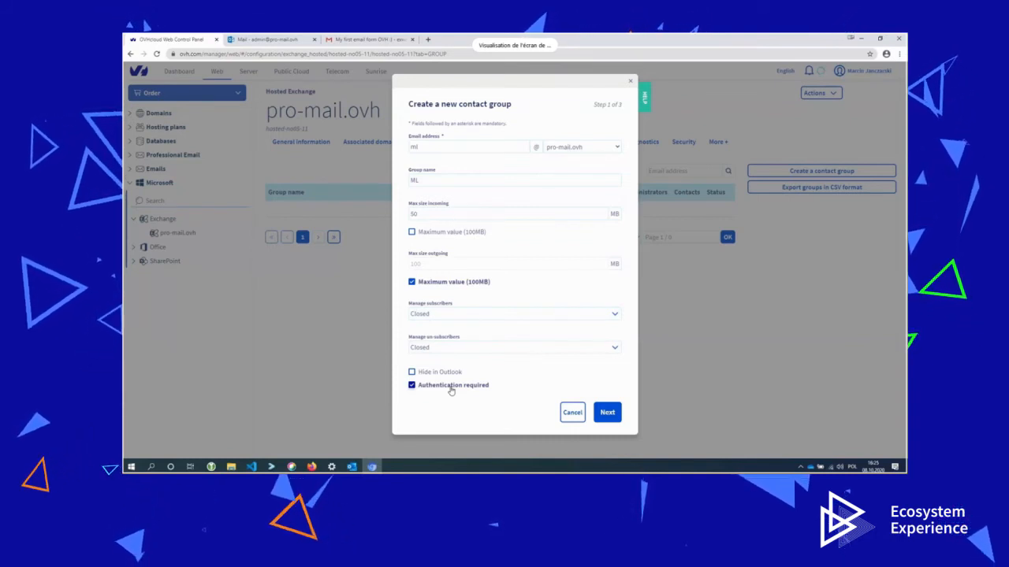
click(451, 390)
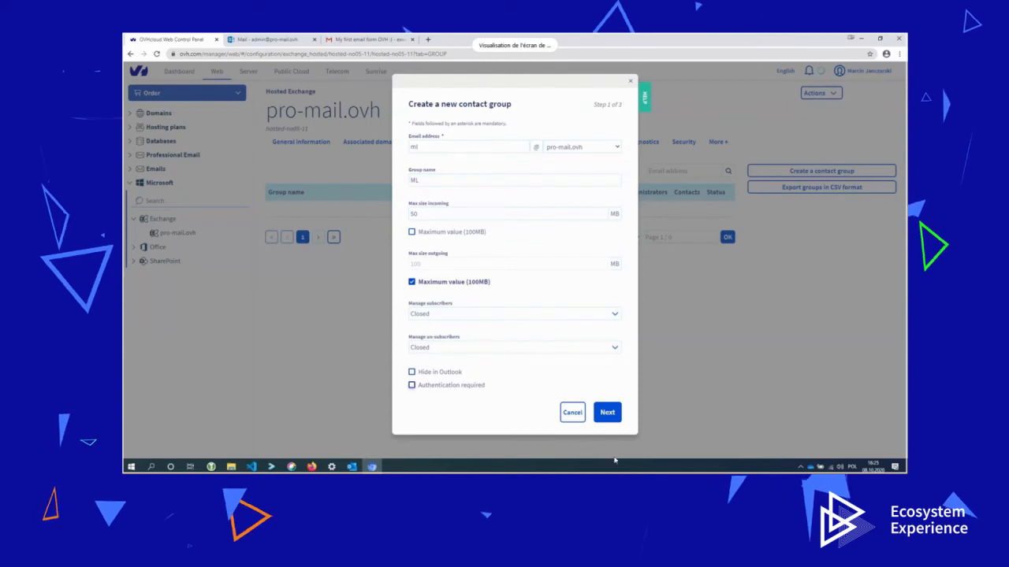
click(616, 419)
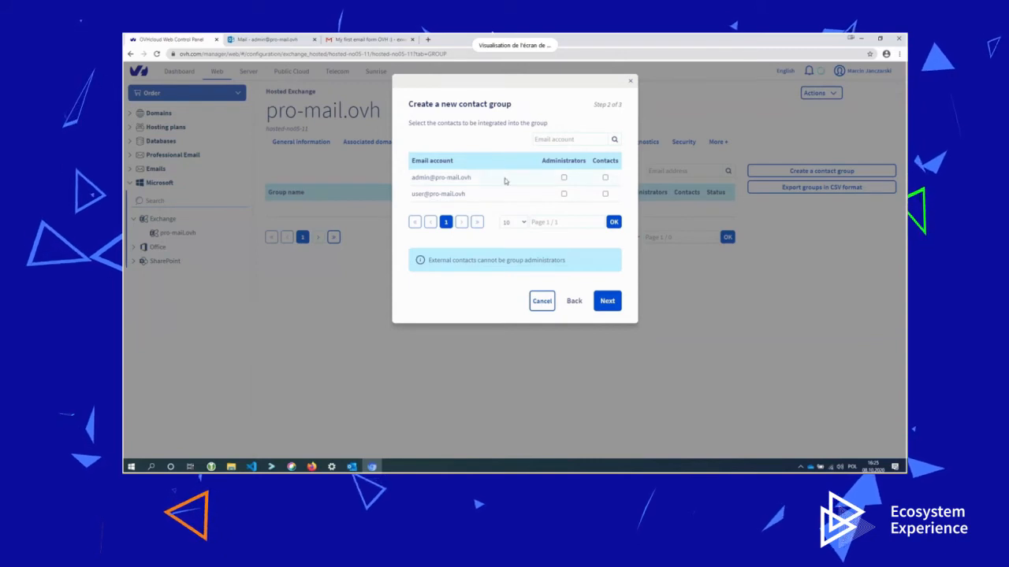
Make admin the ML group administrator, add admin and user as contacts, and confirm the group.
click(564, 178)
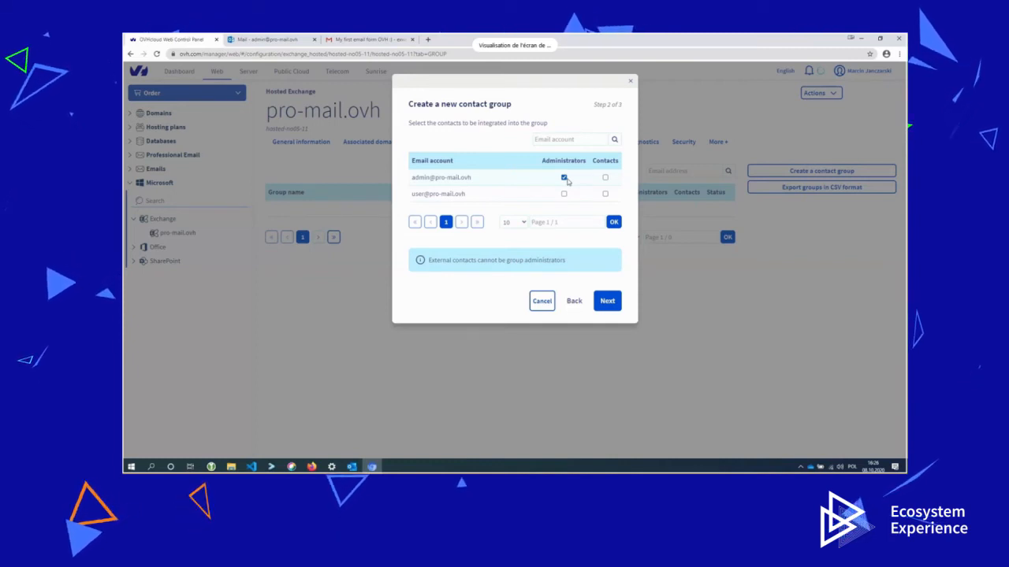
click(605, 194)
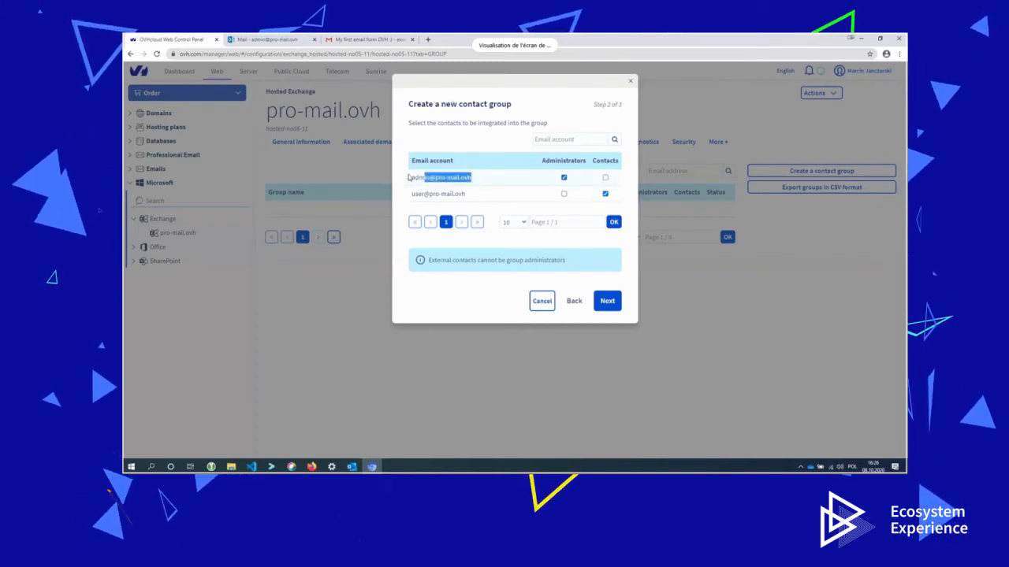
drag(409, 177, 586, 179)
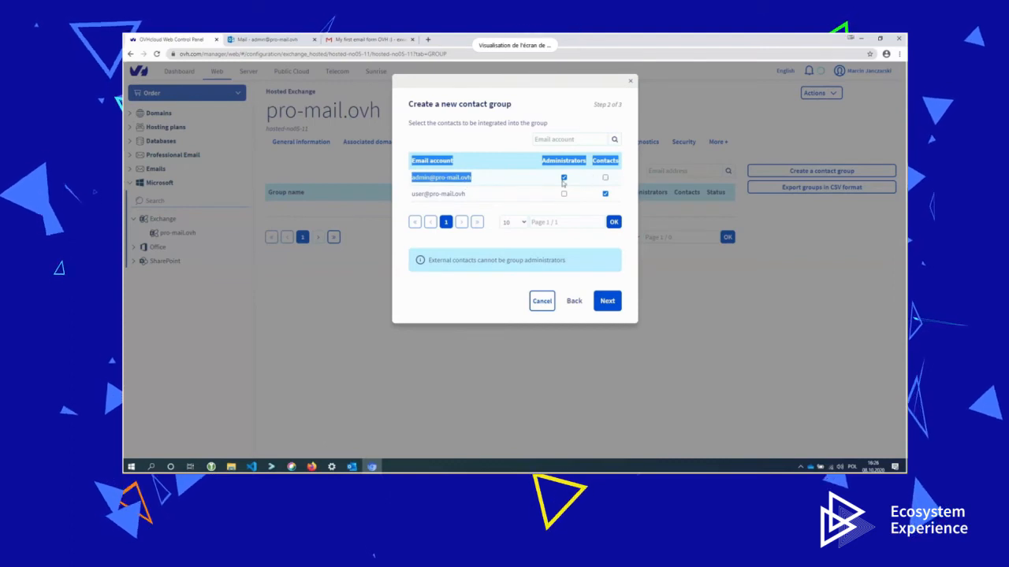
click(501, 184)
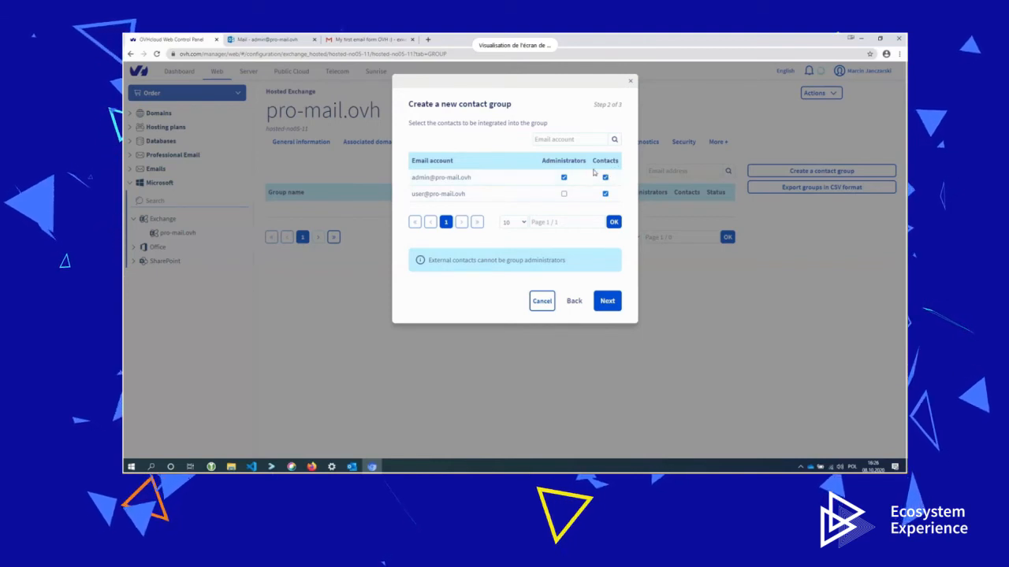
click(607, 301)
click(612, 257)
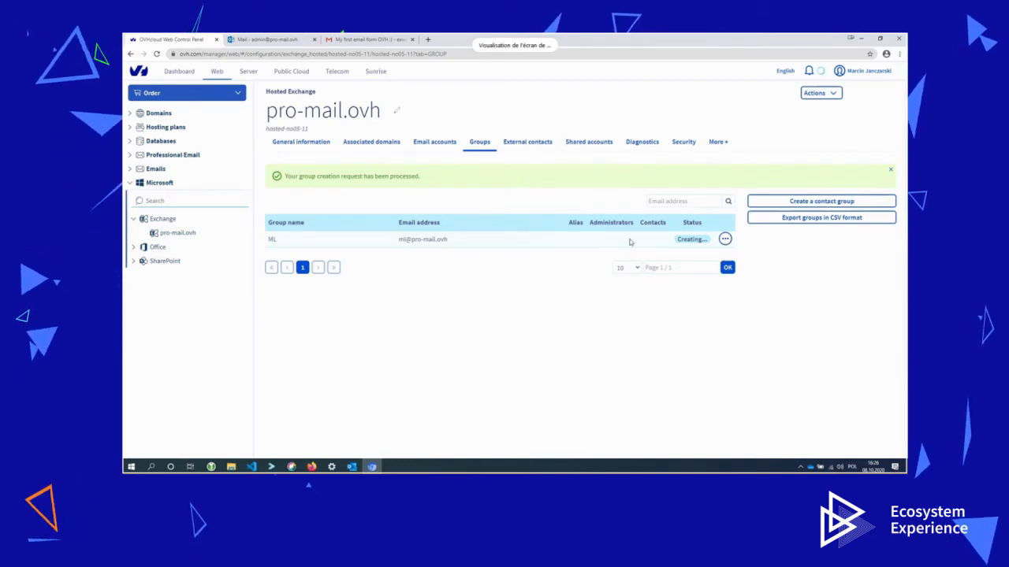
Open Recent tasks and check page 2 for the pending group contact and administrator tasks.
click(717, 147)
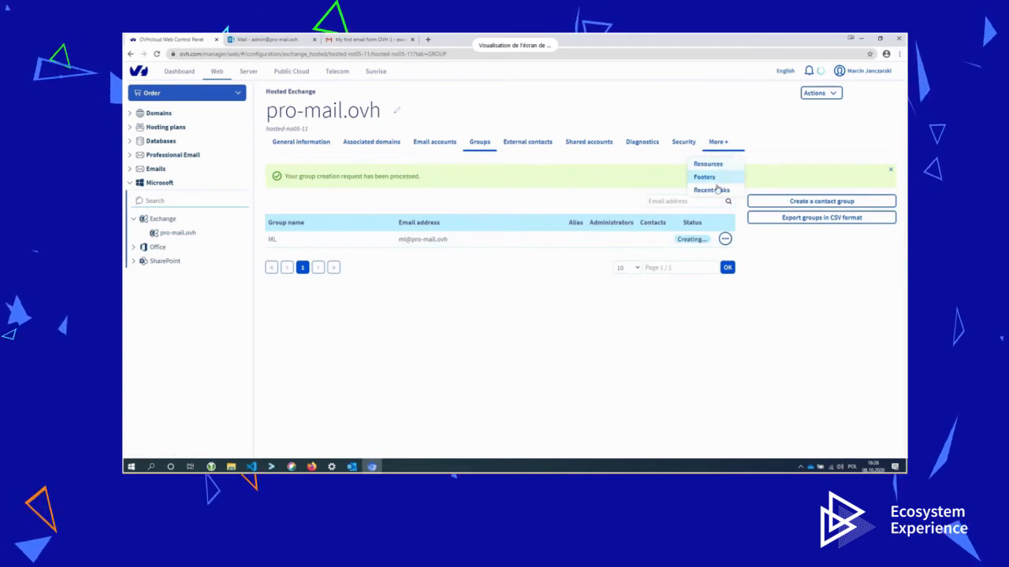
click(712, 189)
scroll(664, 282, down, 3)
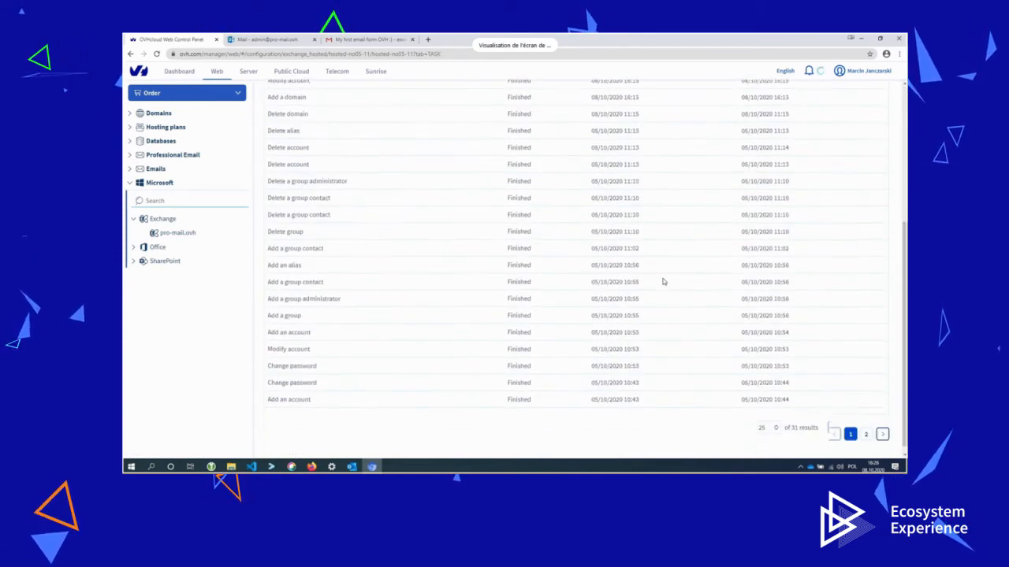
click(882, 426)
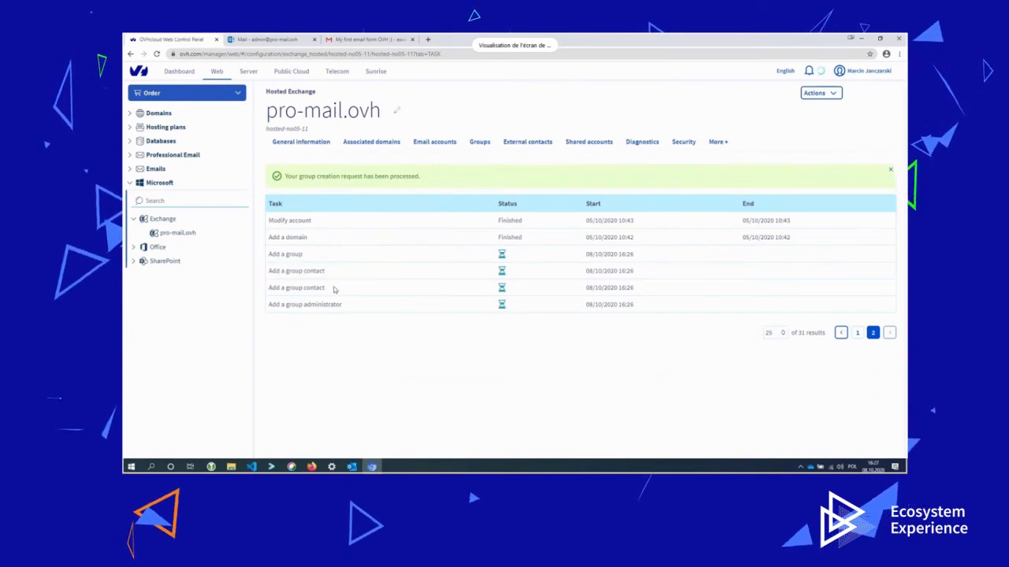
drag(332, 290, 287, 290)
drag(346, 307, 281, 305)
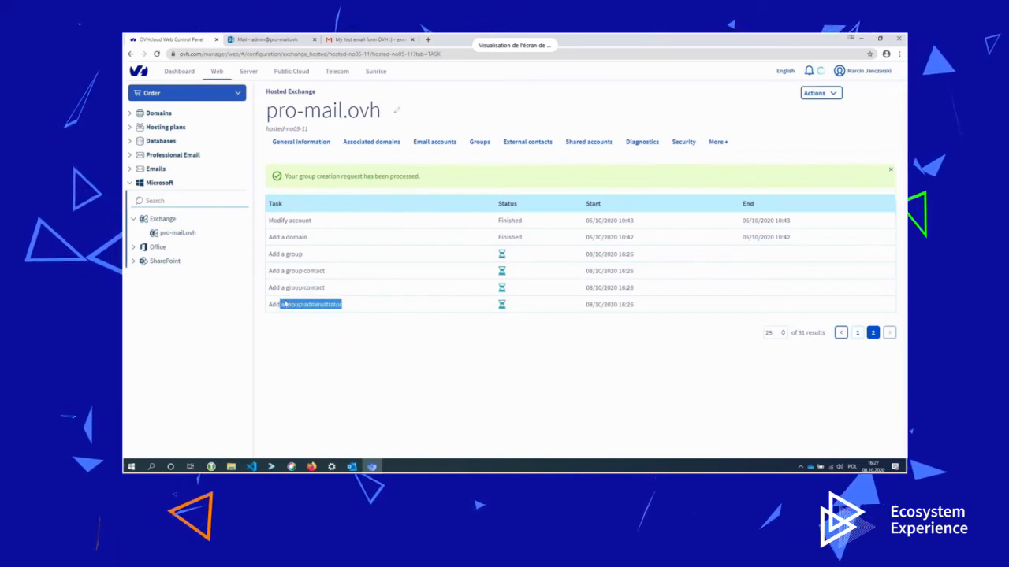
Review the first task page, then return to the Outlook Web App inbox.
click(857, 333)
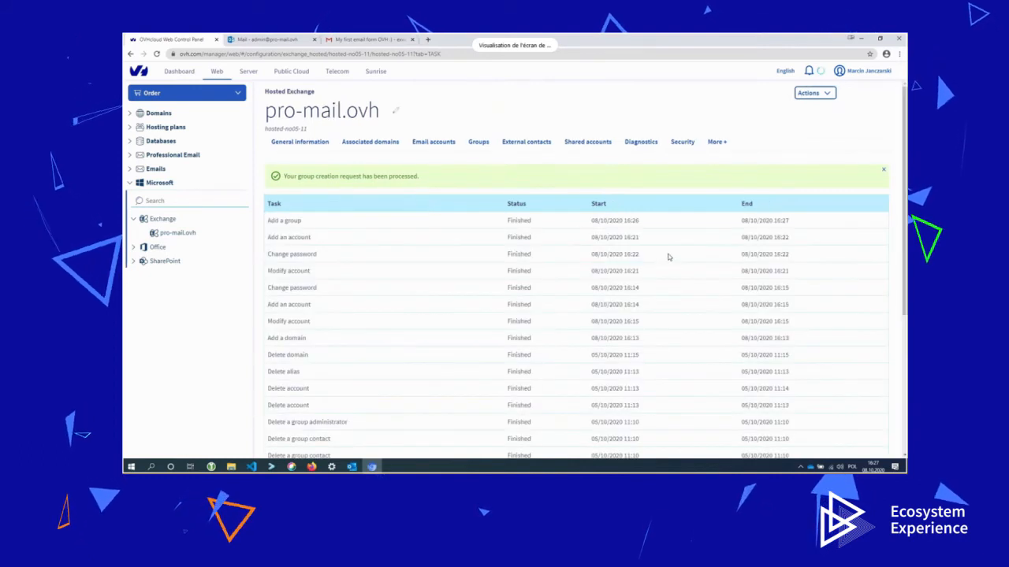
scroll(668, 258, down, 8)
scroll(669, 260, up, 7)
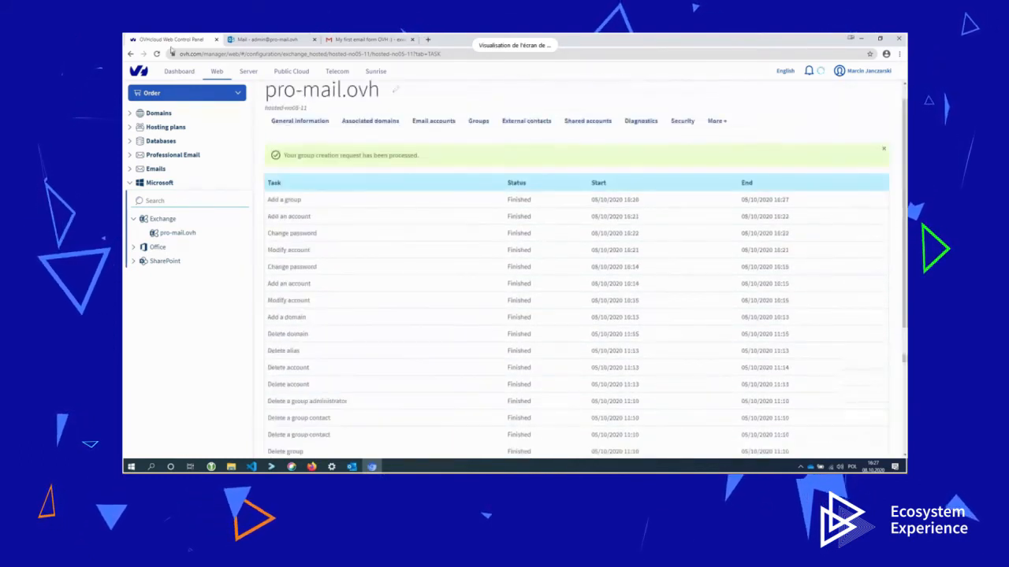
click(261, 41)
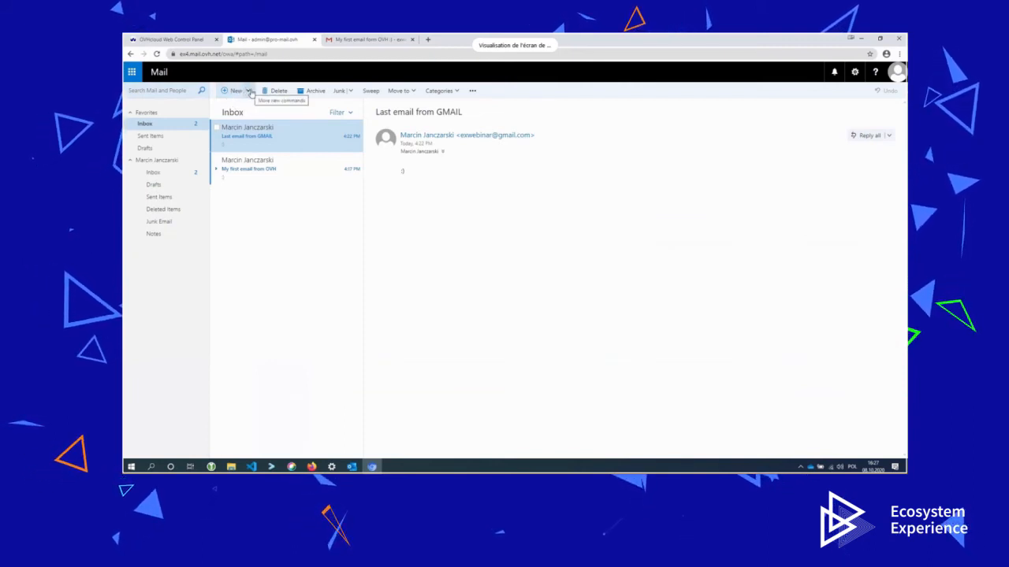
Start a new message and browse the List_User_hosted-no05-11 address book.
click(242, 92)
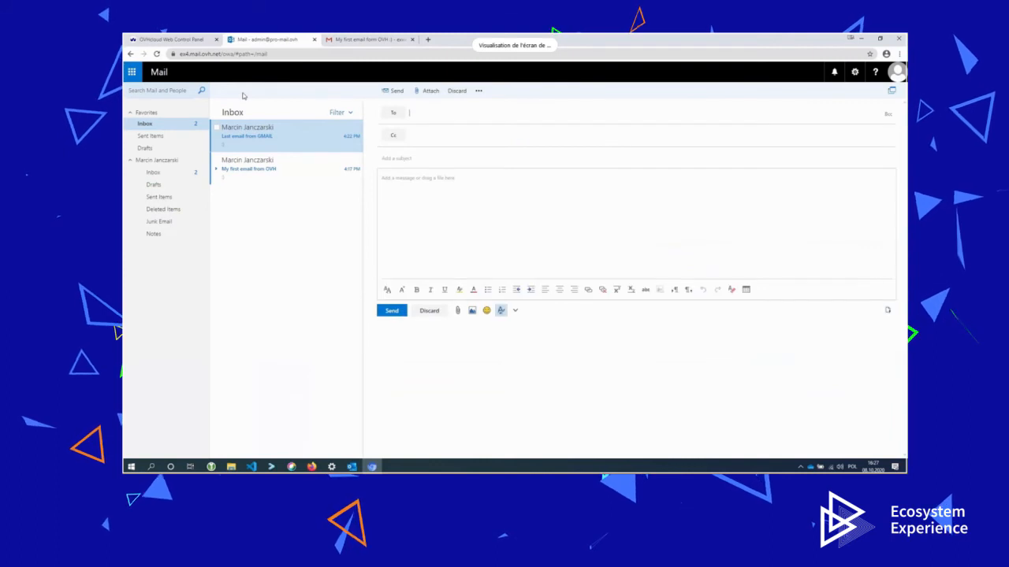
click(400, 115)
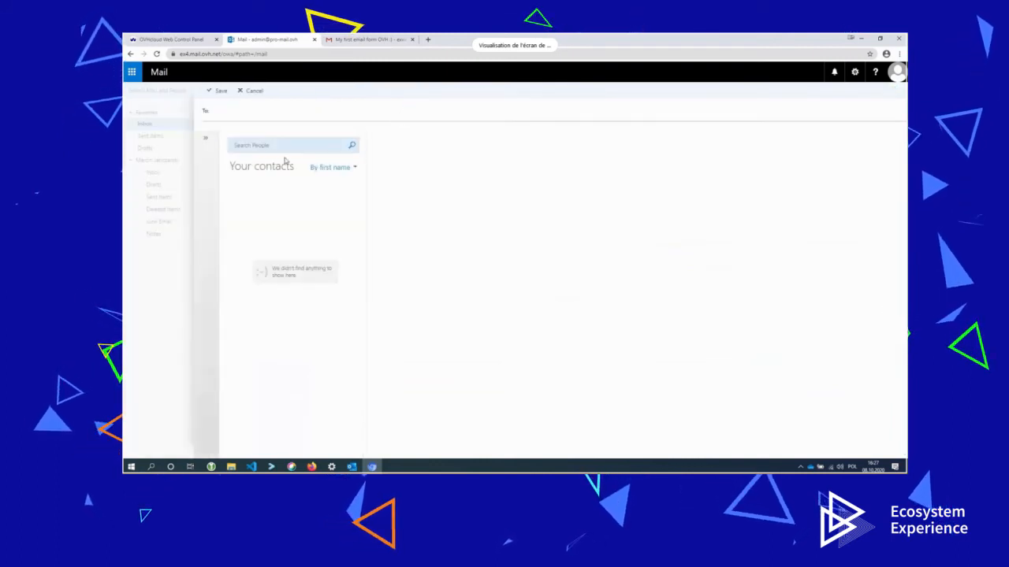
click(205, 138)
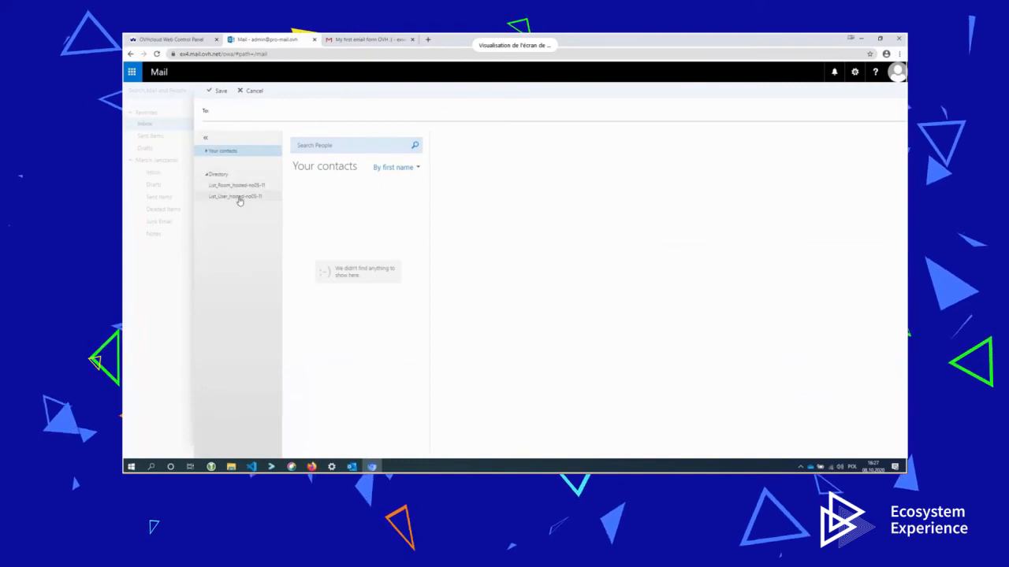
click(238, 198)
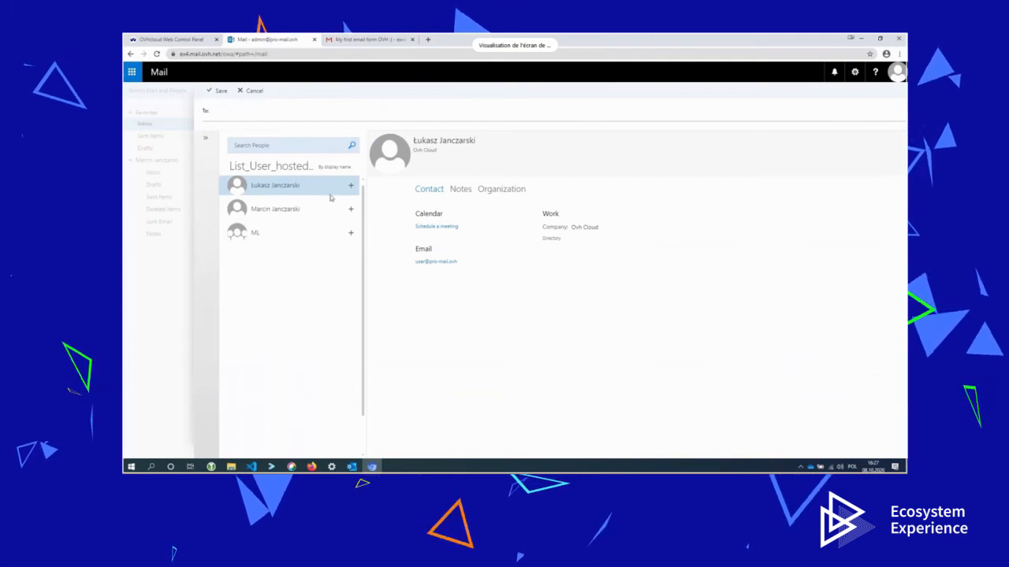
Inspect the ML group's members and owner, then close the address book without adding recipients.
click(315, 210)
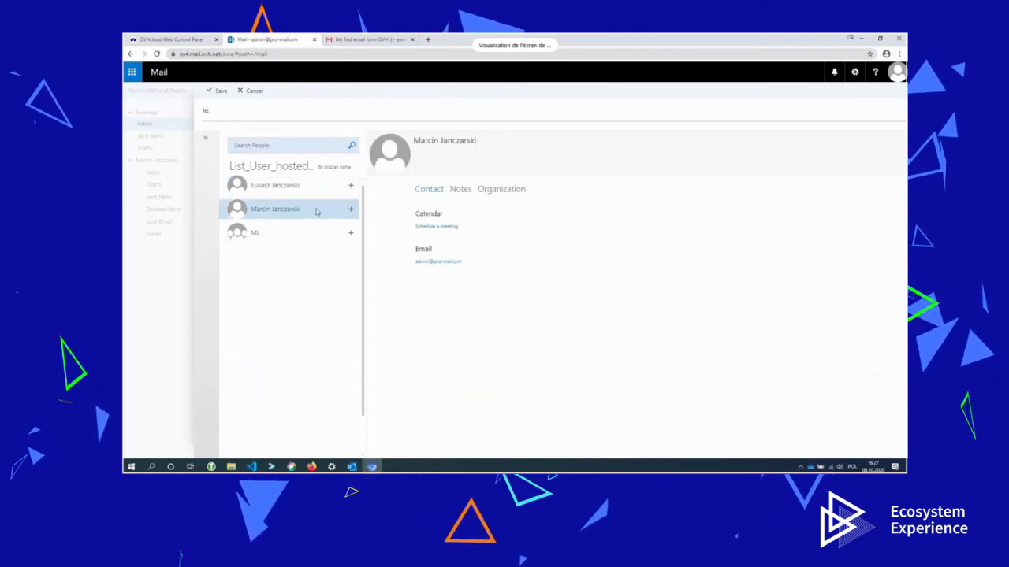
click(277, 233)
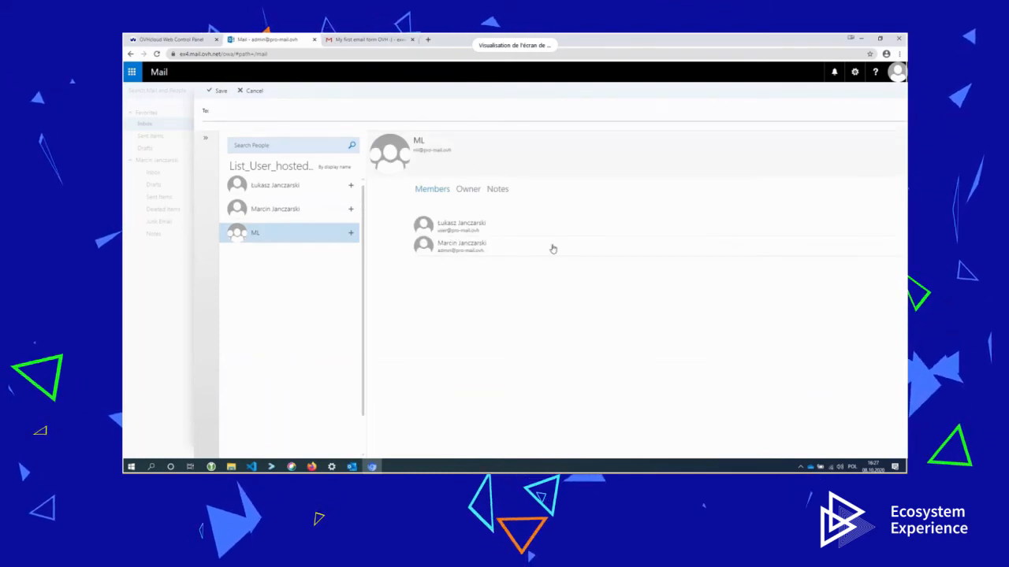
click(467, 198)
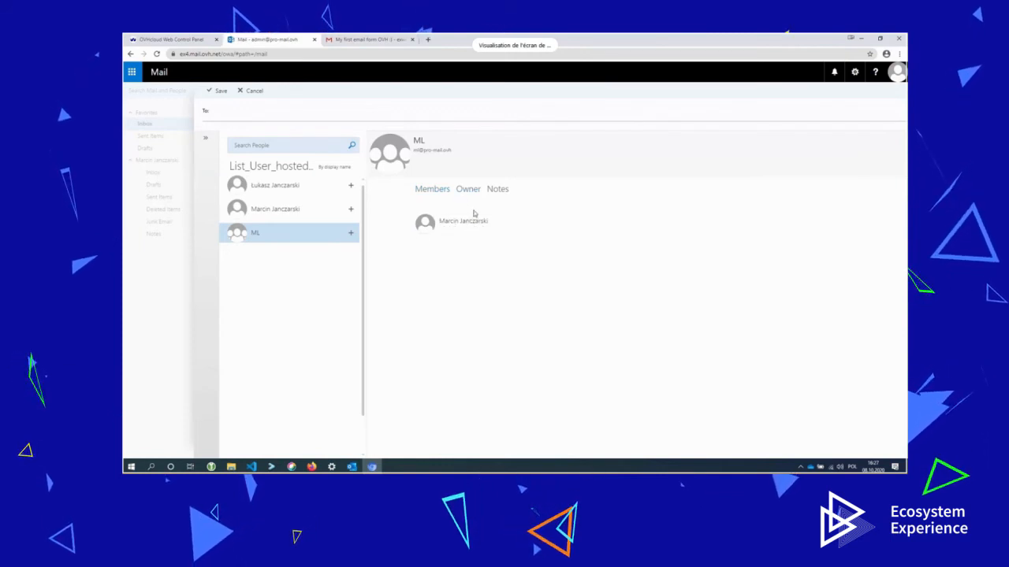
click(436, 191)
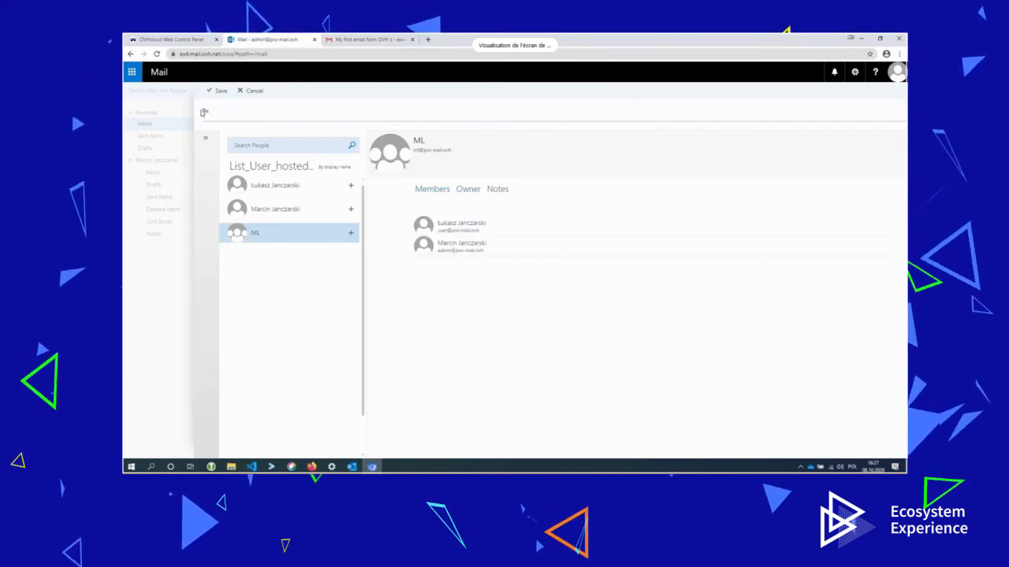
click(253, 92)
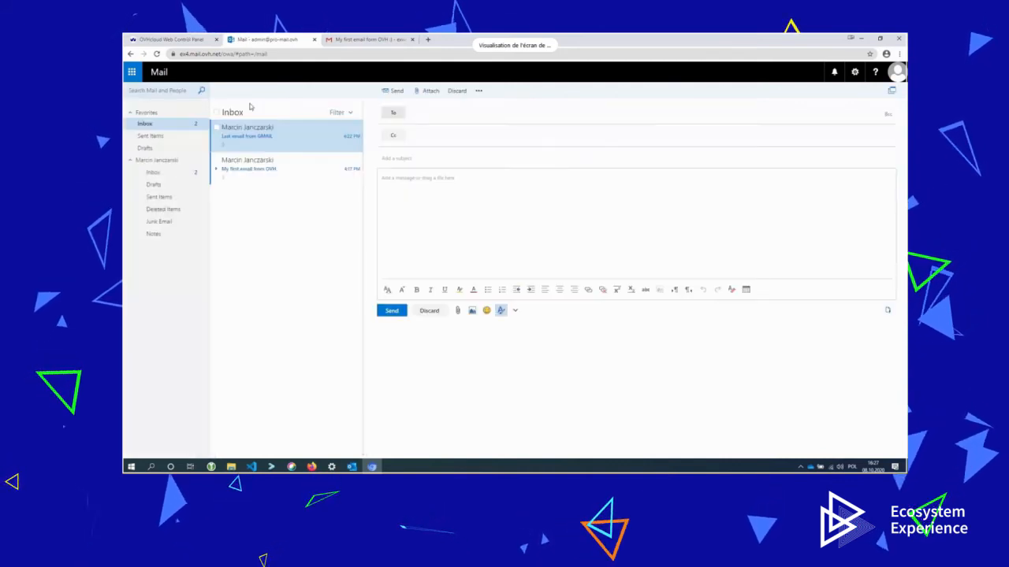
click(368, 39)
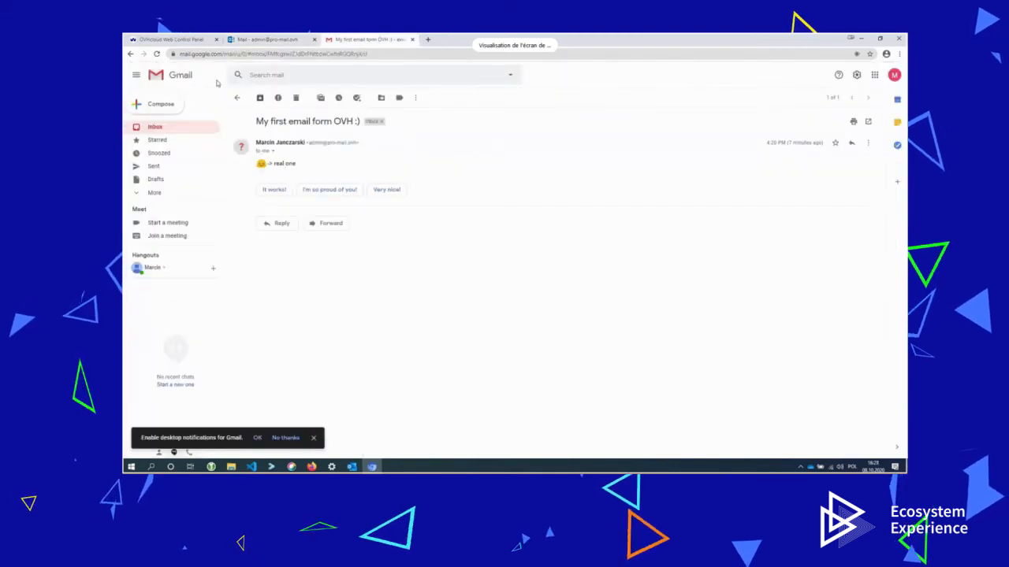
click(157, 104)
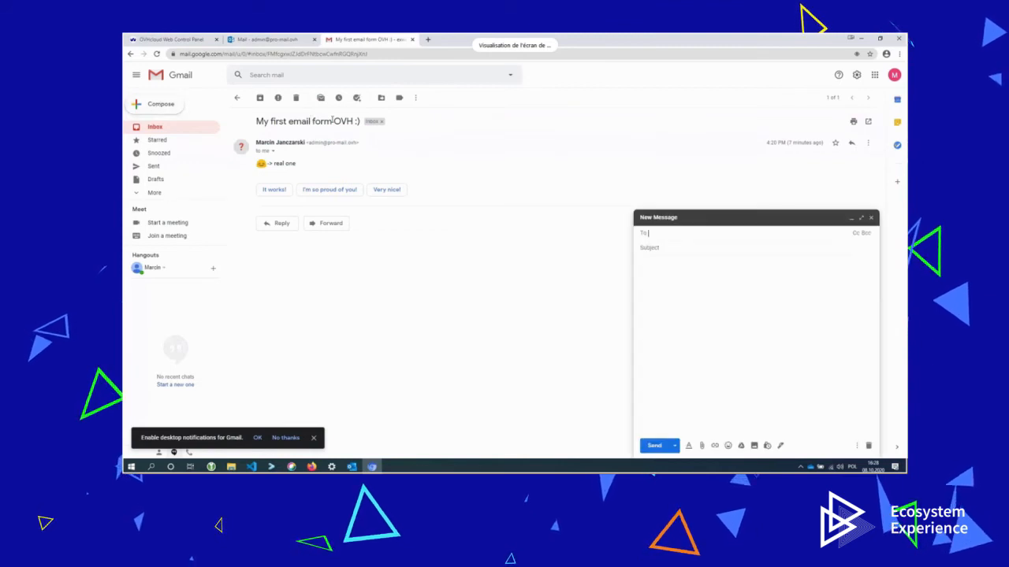
text(mi)
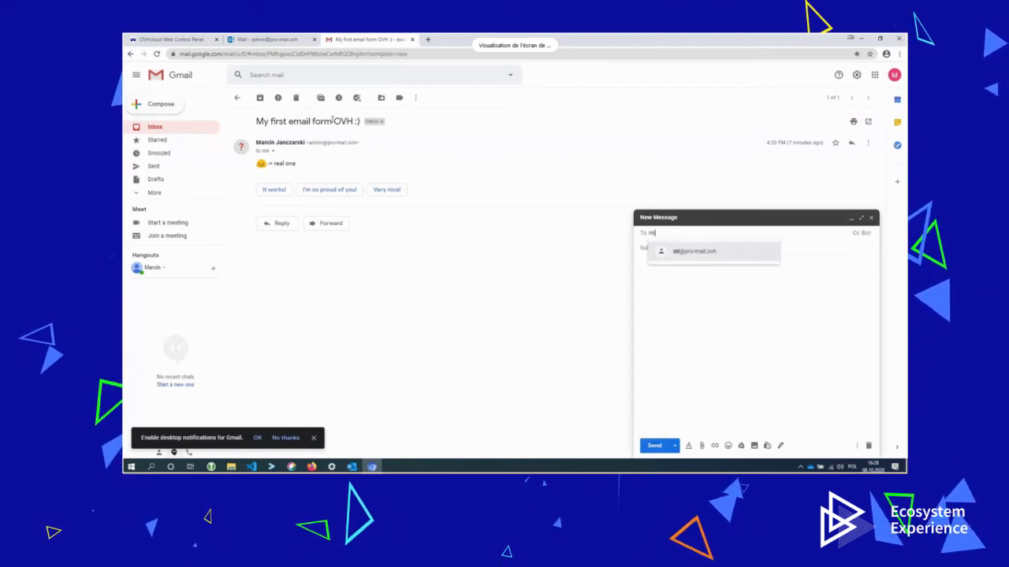
key(Return)
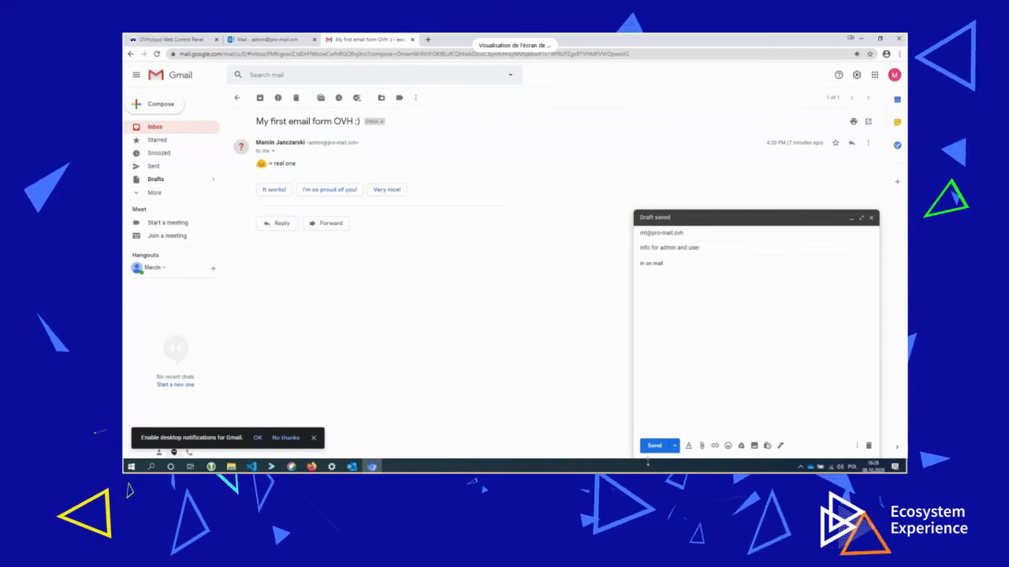
click(656, 446)
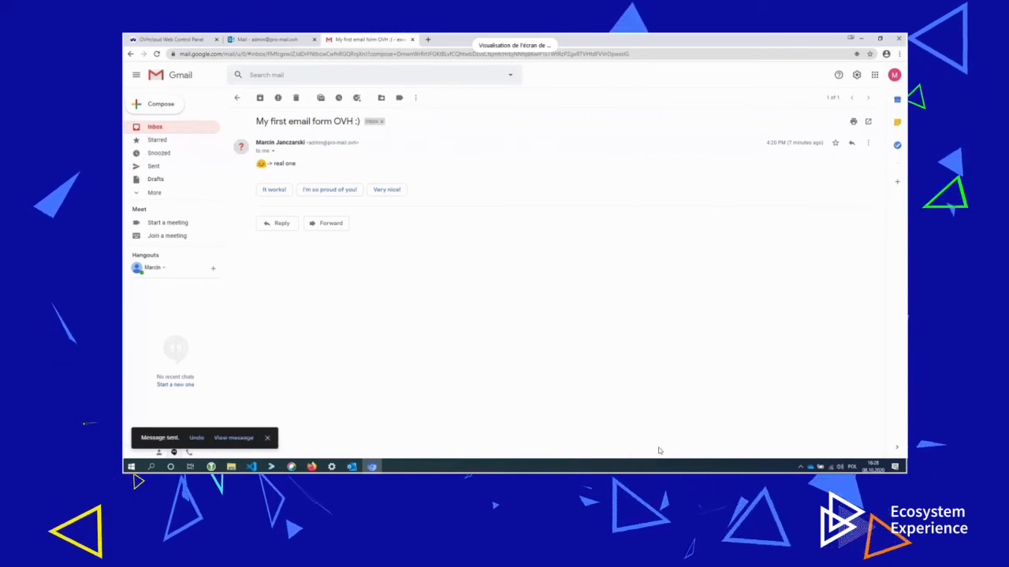
Check the admin's Outlook inbox for the new 'info for admin and user' message, then return to OVHcloud.
click(268, 39)
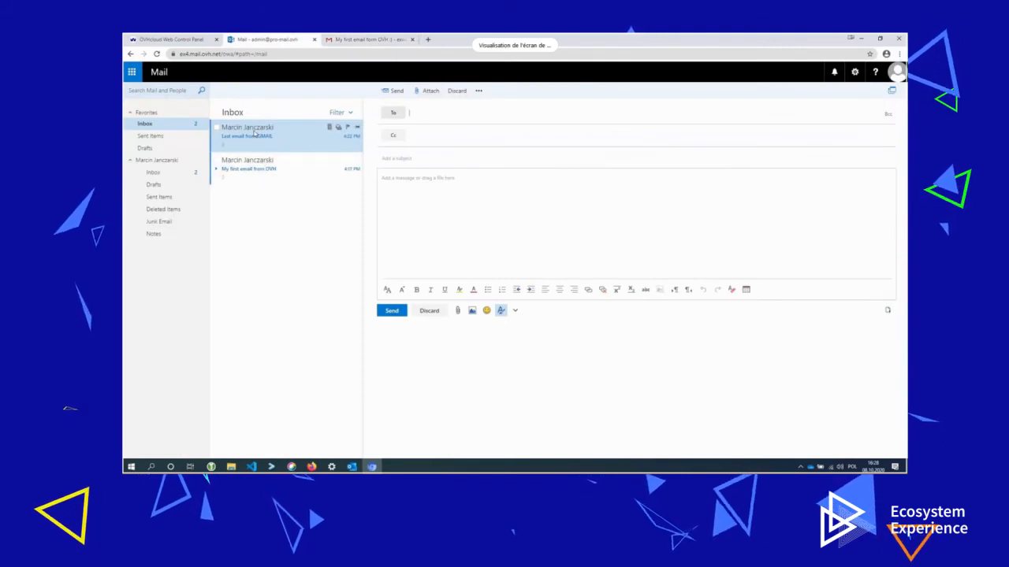
click(268, 167)
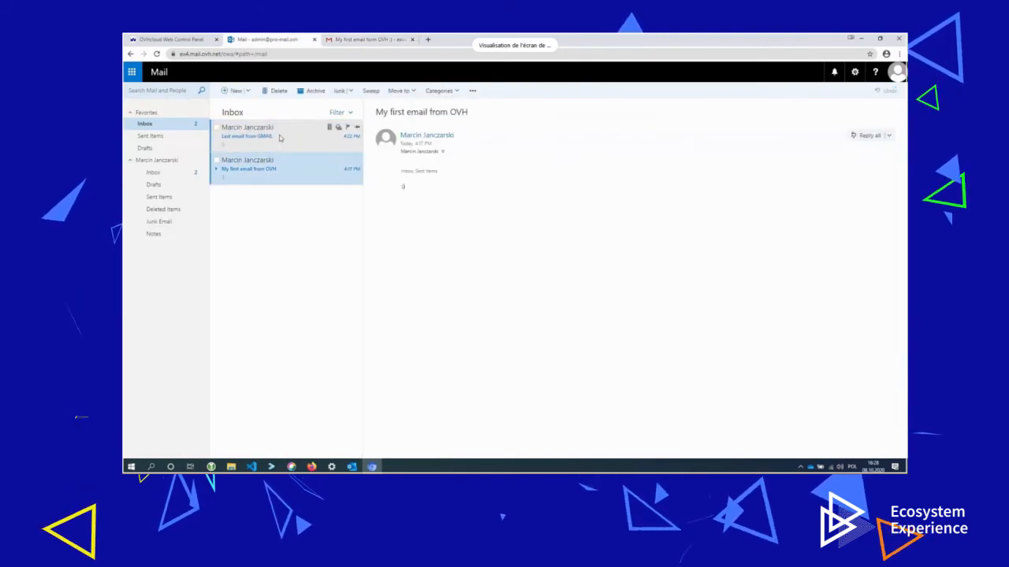
click(278, 136)
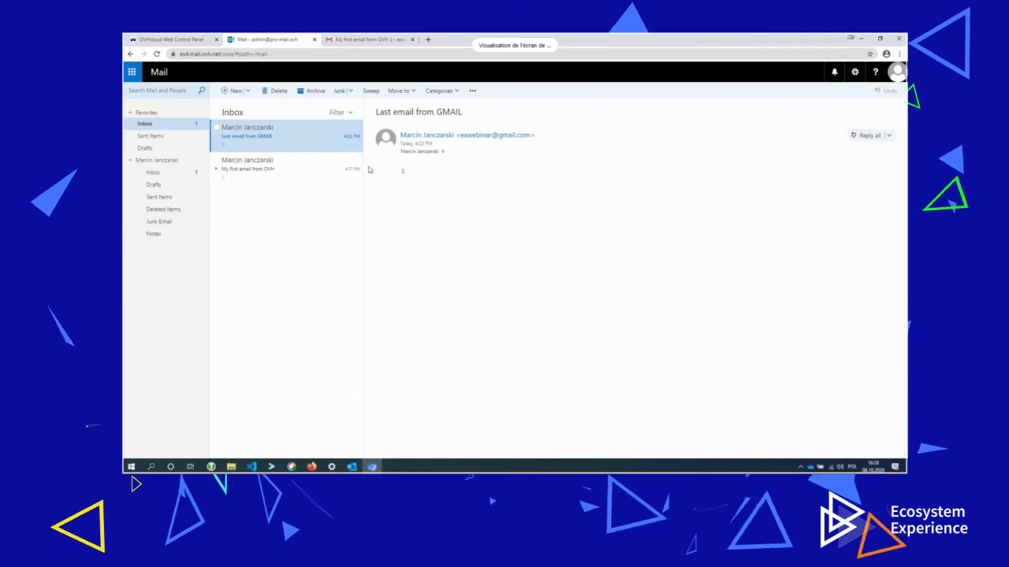
click(275, 177)
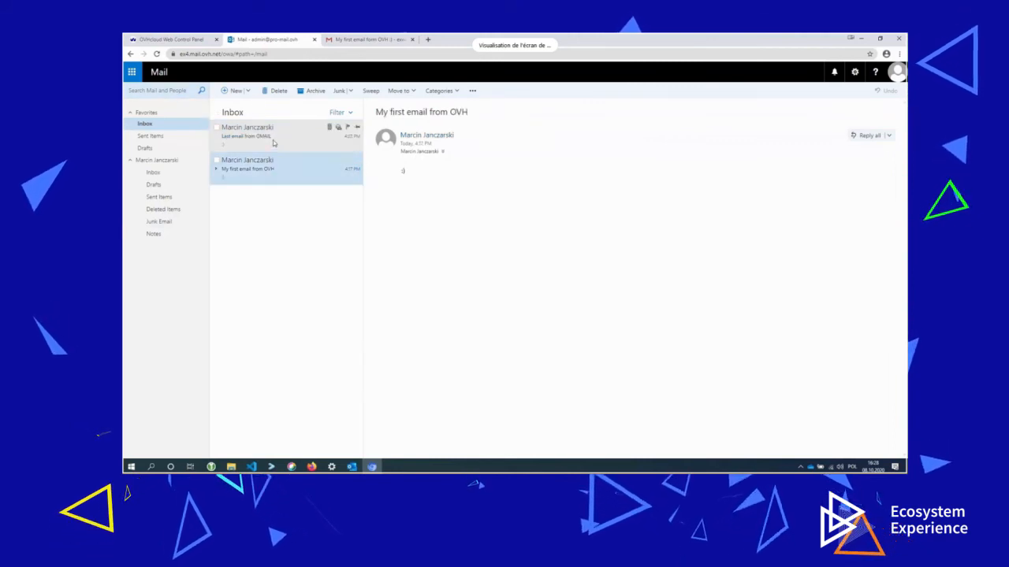
click(272, 135)
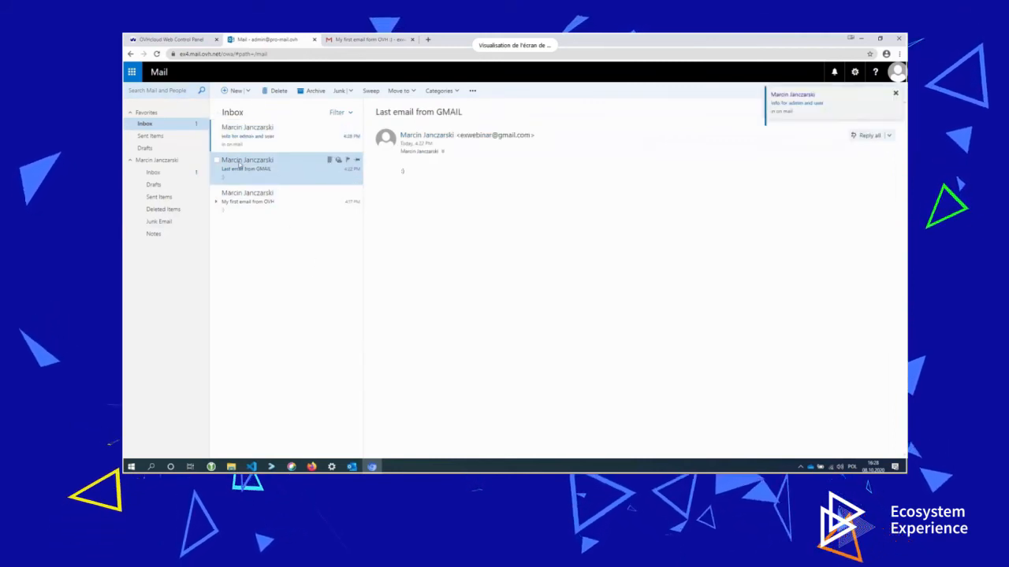
click(261, 132)
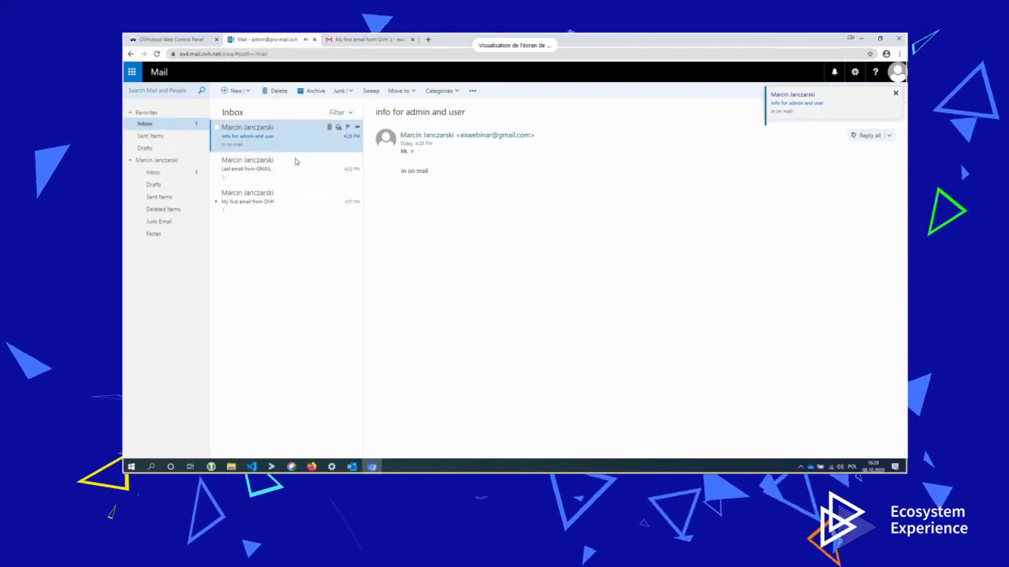
click(366, 39)
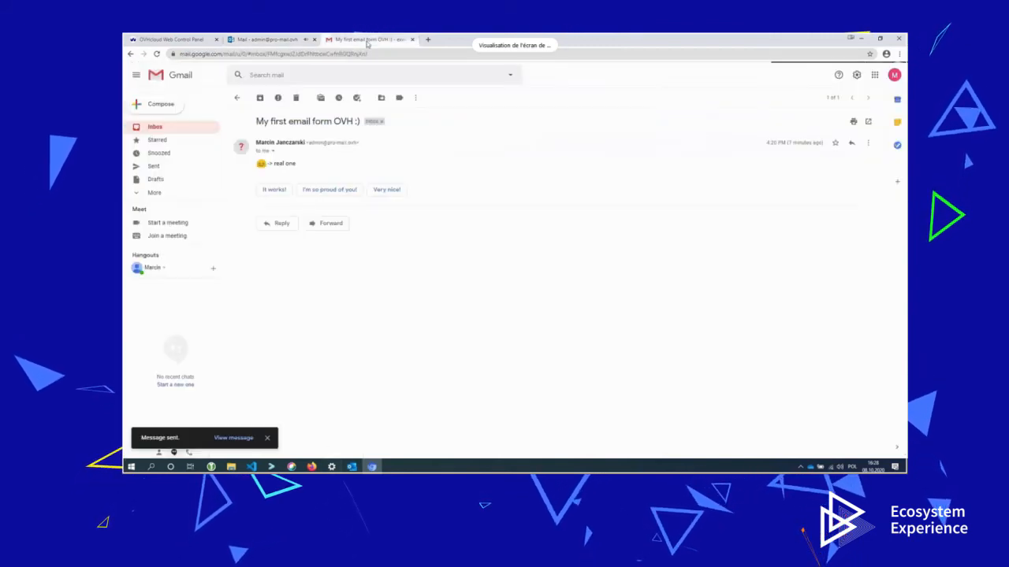
click(180, 41)
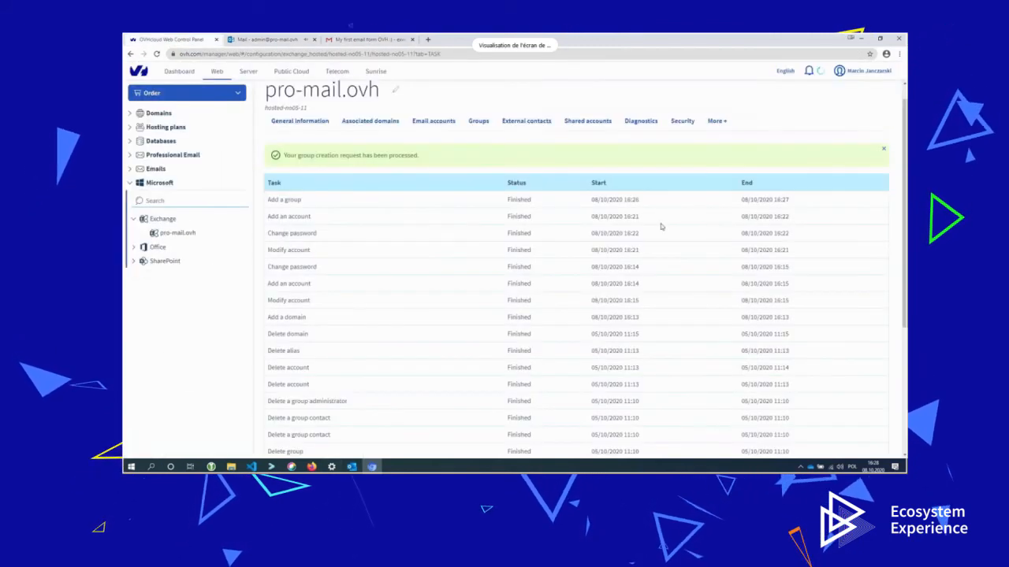
click(433, 122)
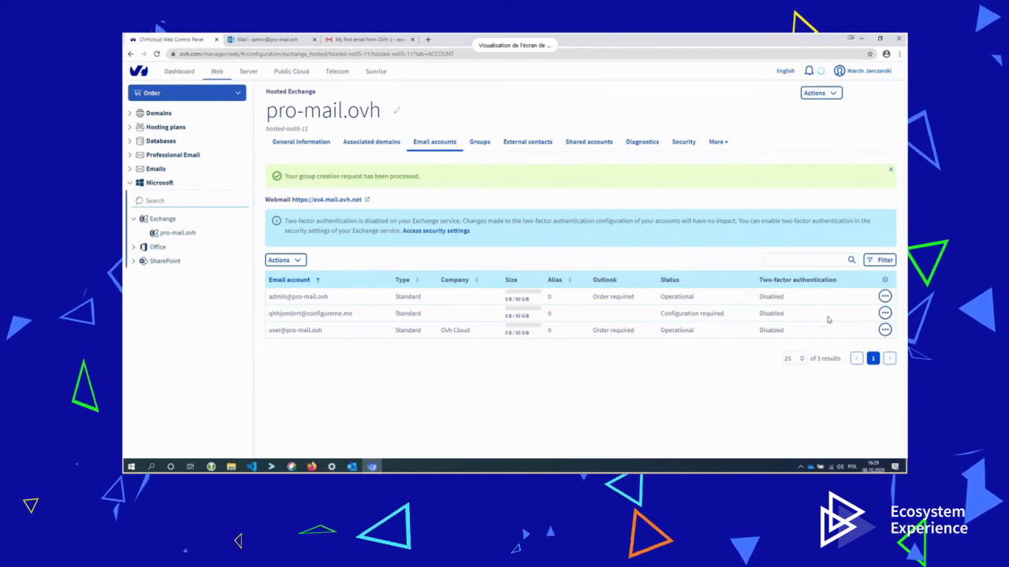
click(884, 296)
click(818, 328)
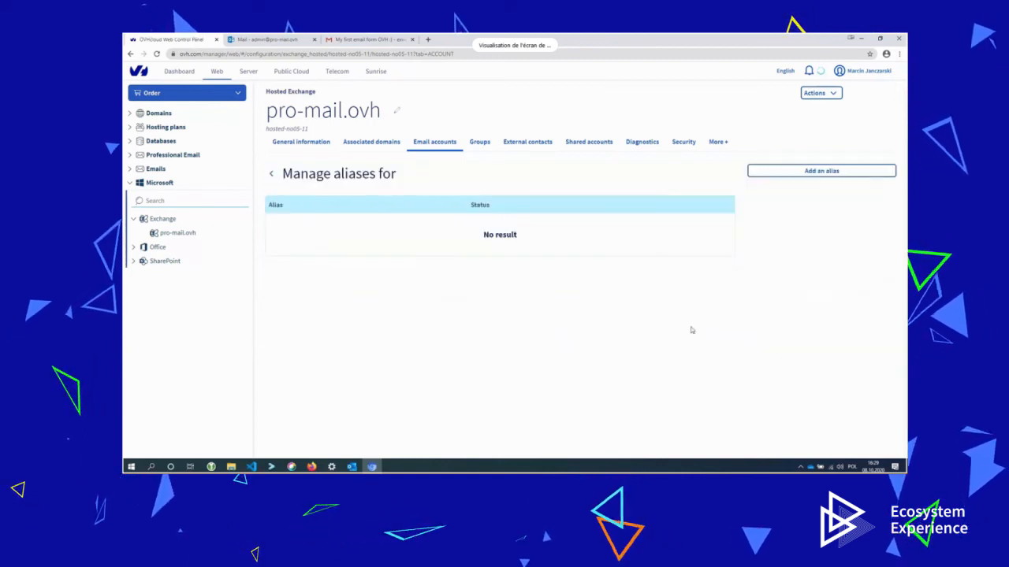
click(858, 173)
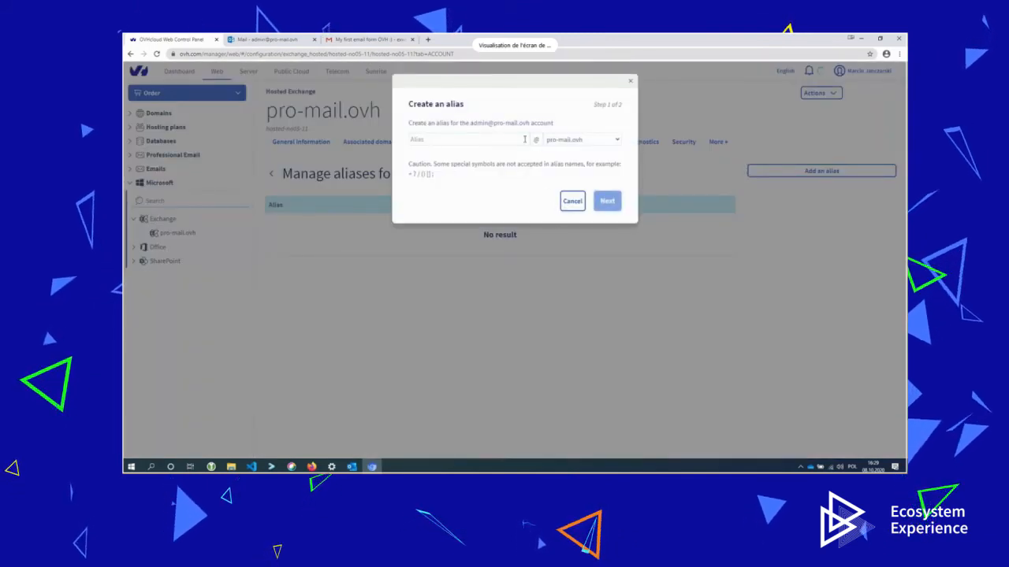
Enter 'root' as the alias on pro-mail.ovh and continue to confirmation.
click(519, 137)
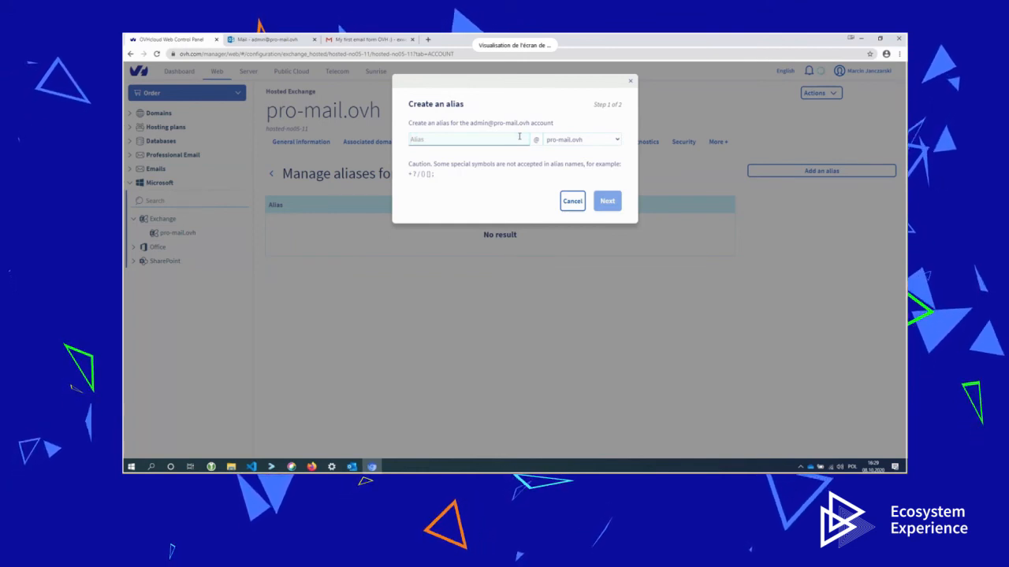
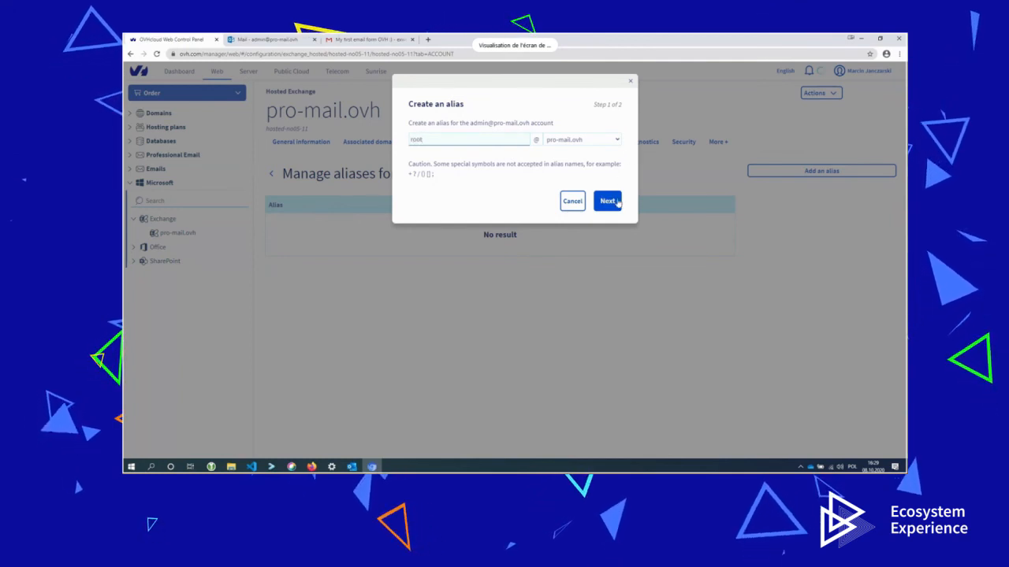
click(619, 203)
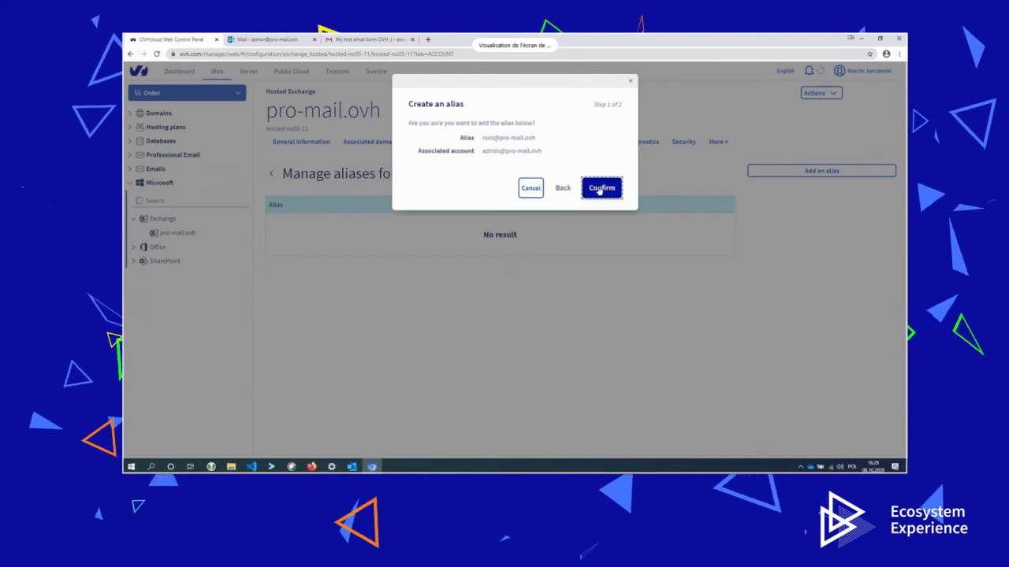
click(599, 189)
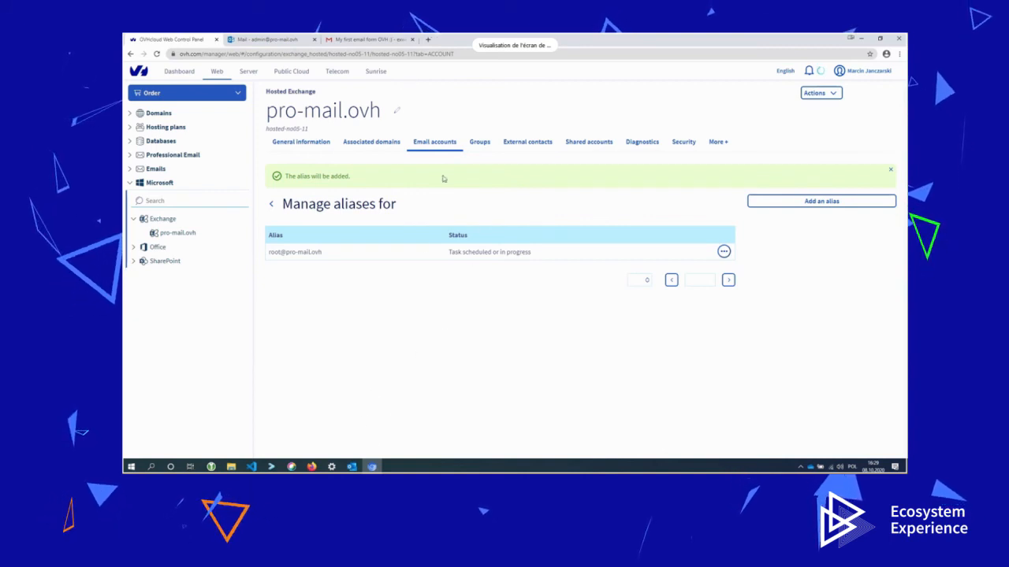
click(719, 142)
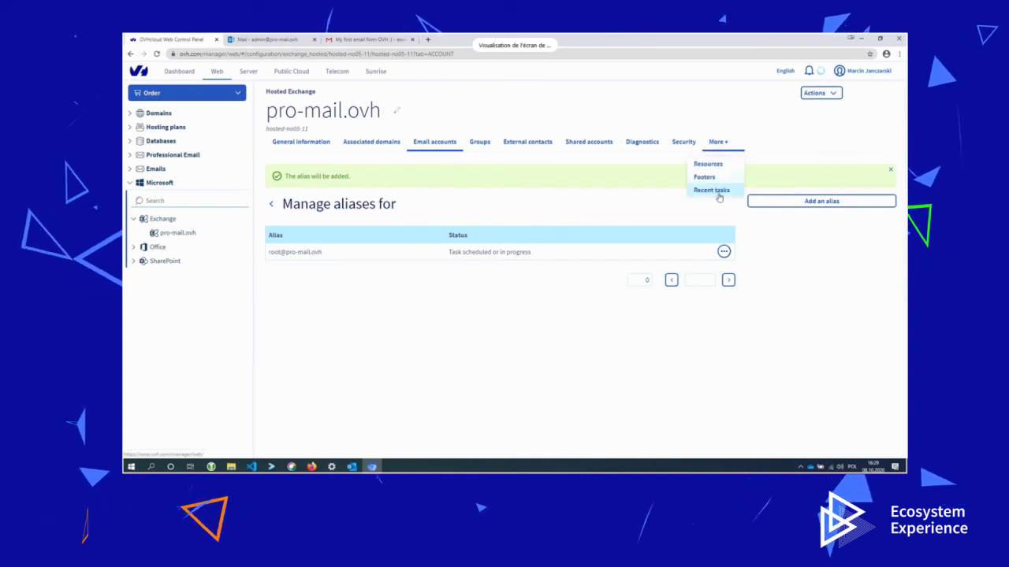
click(717, 191)
scroll(685, 232, down, 3)
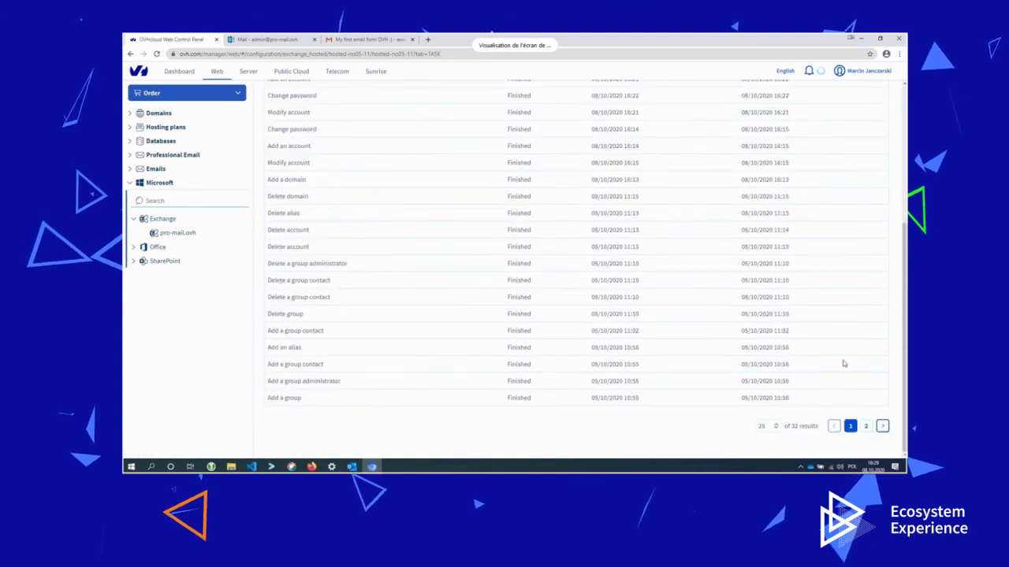
click(866, 426)
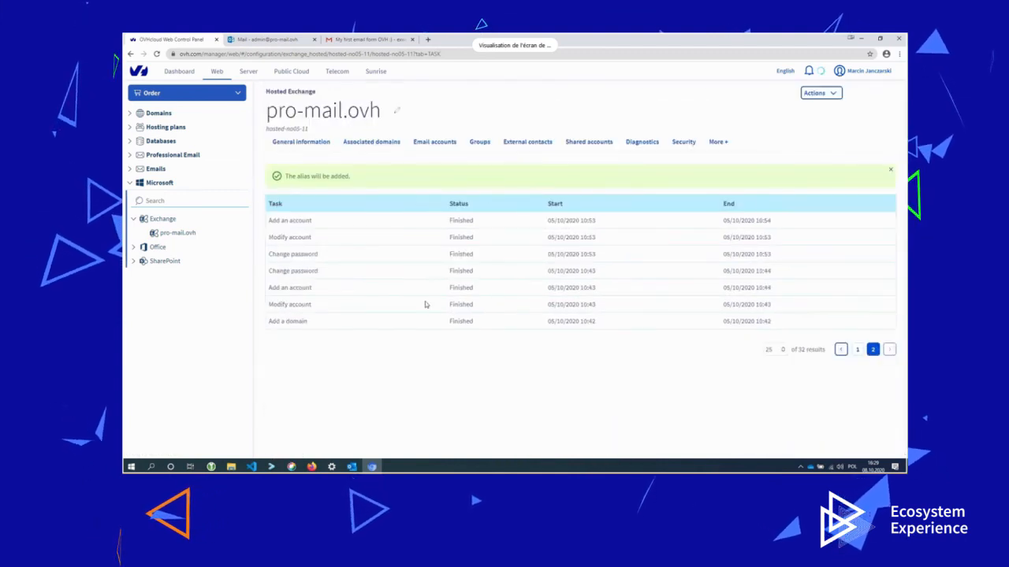
click(268, 38)
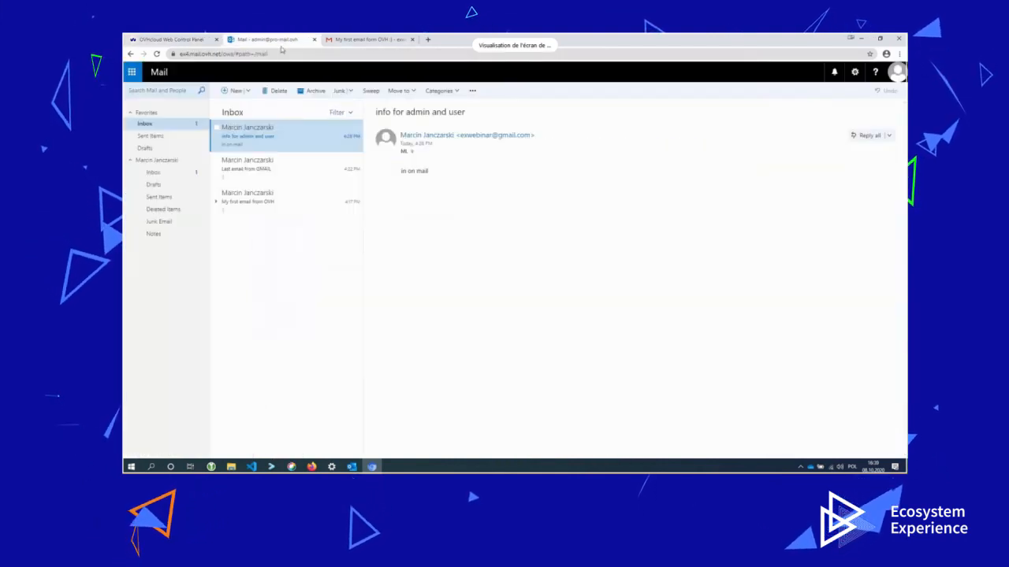
Open the 'Last email from GMAIL' message, then load omm.ovh.net in a new tab.
click(272, 167)
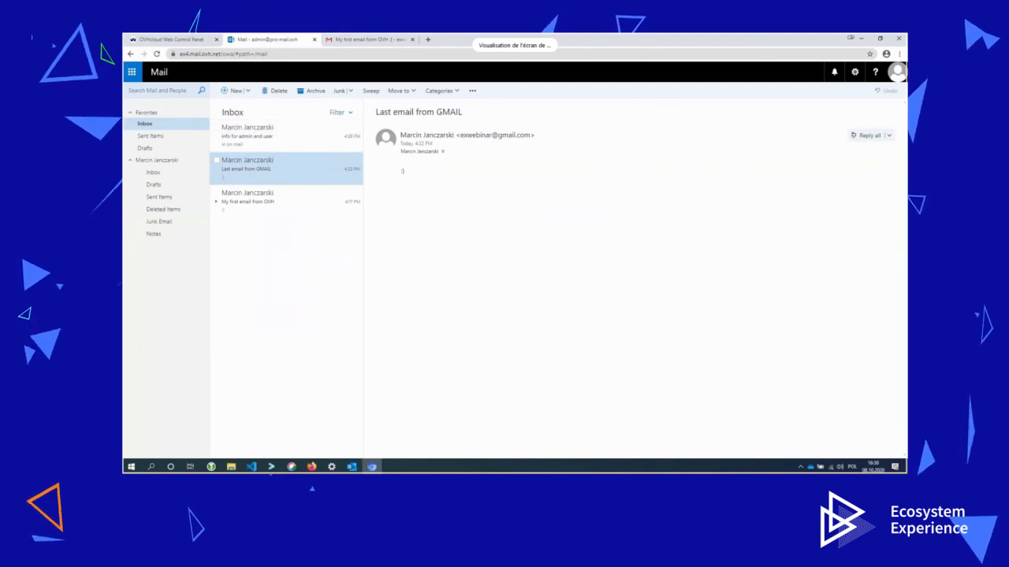
click(429, 40)
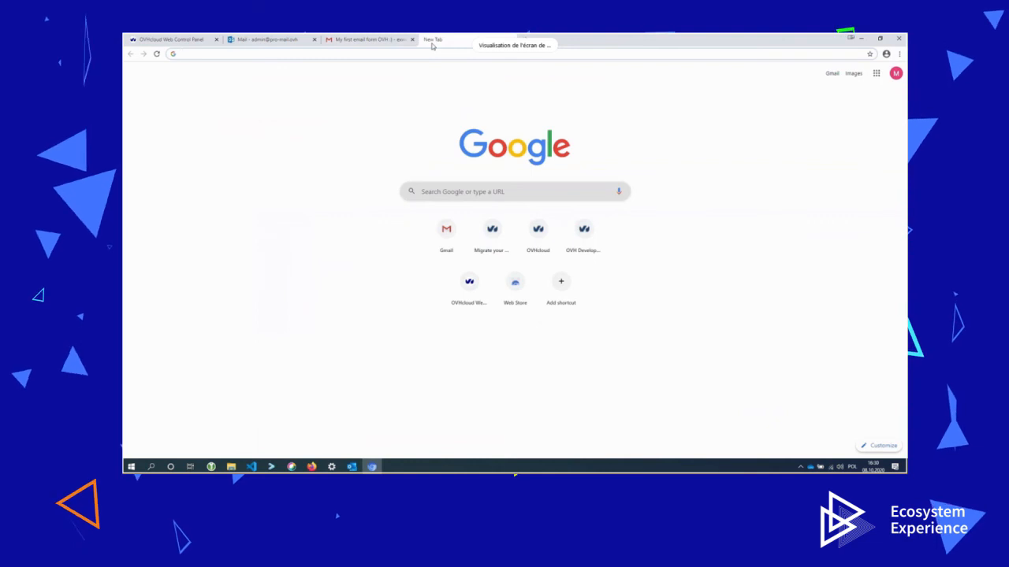
text(omm.ovh.net)
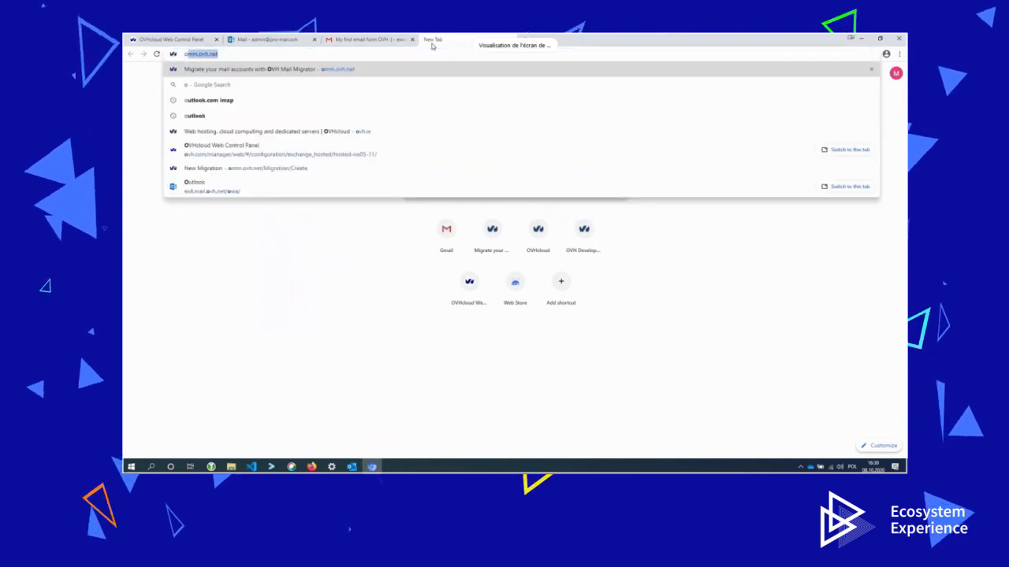
key(Return)
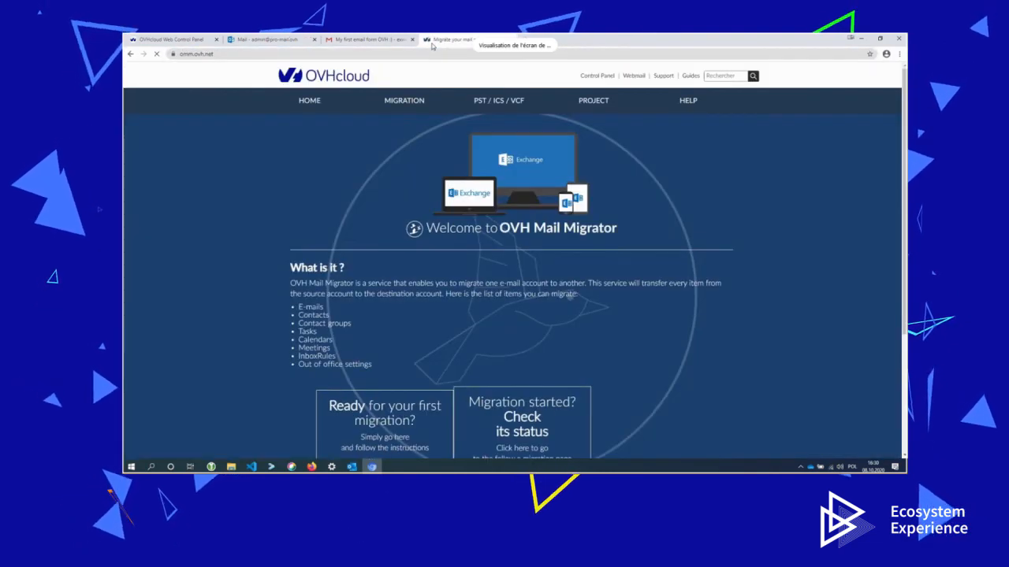